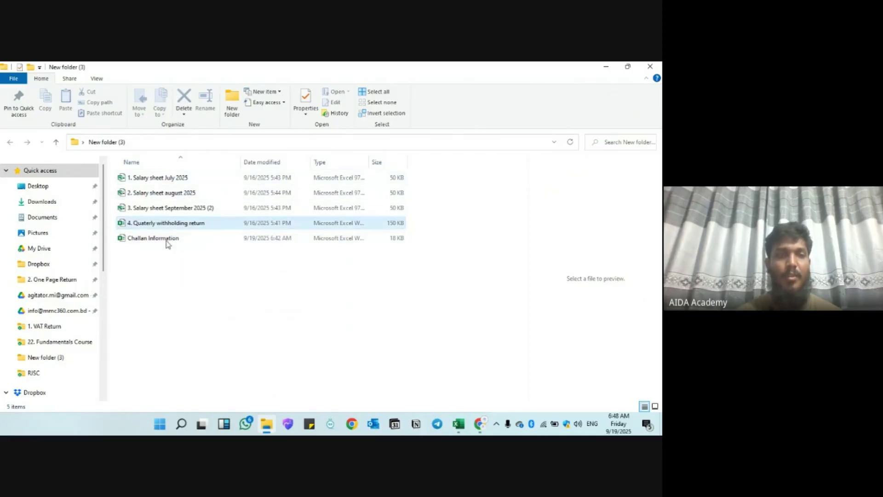
- Switch to the July 2025 salary sheet and review the employee detail columns from Employee Name to the salary components
key("alt+Tab")
left_click(126, 229)
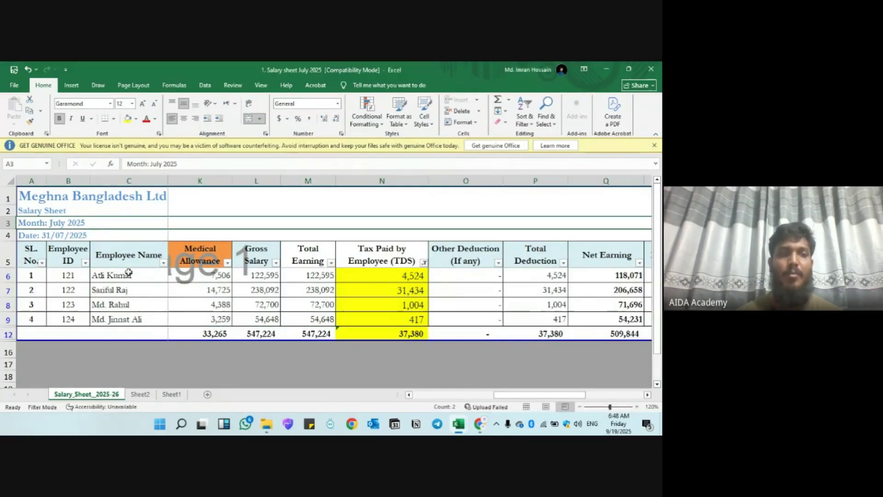
left_click(192, 255)
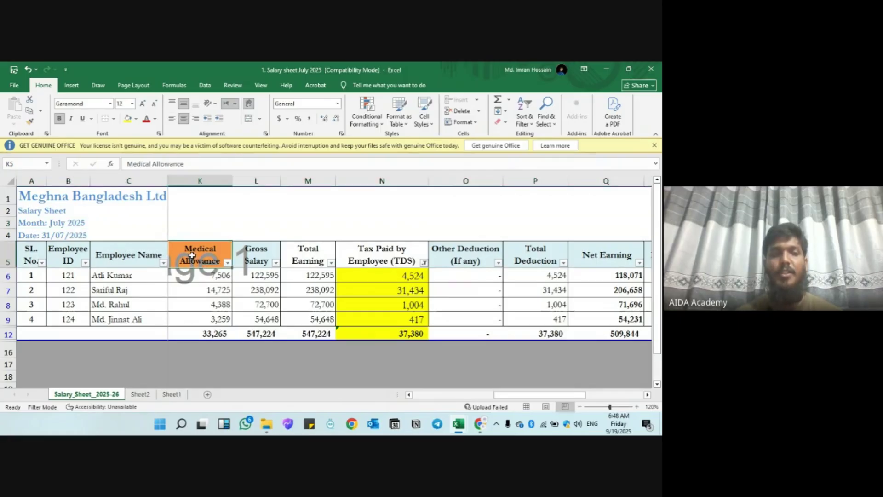
key("Left")
key("Left")
key("Left")
key("Left")
key("Left")
key("Left")
key("Left")
key("Left")
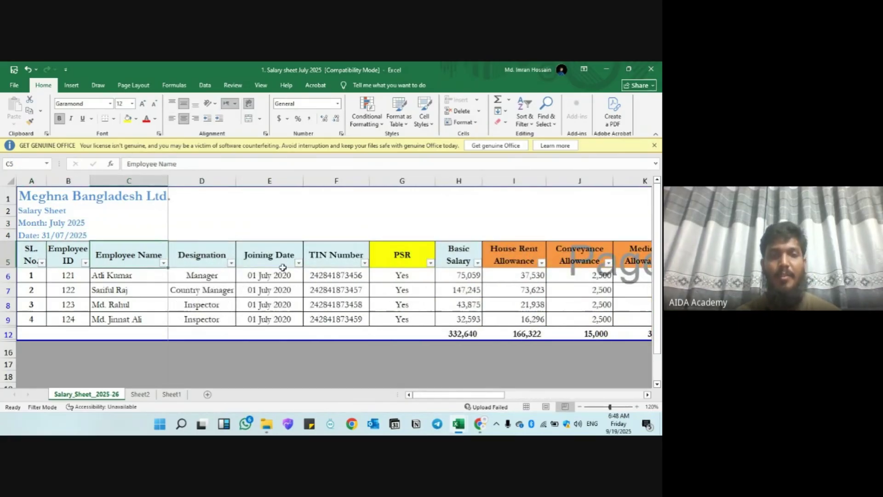
scroll(372, 274, "right", 3)
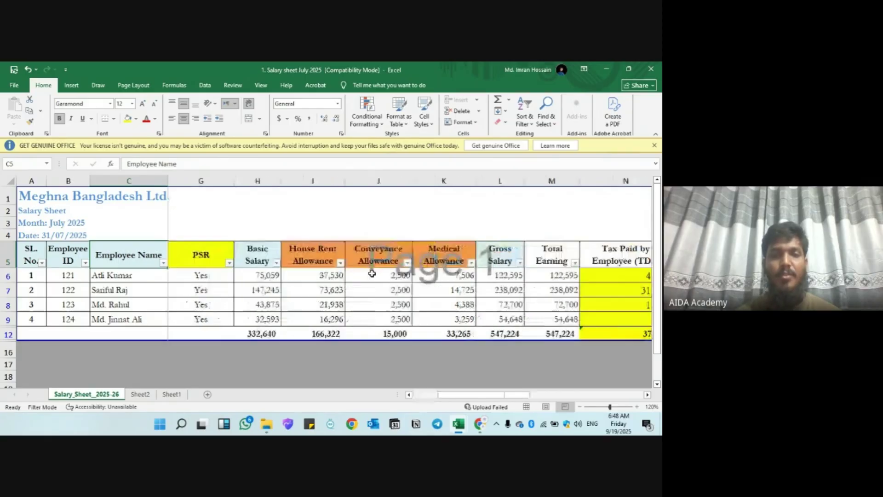
scroll(331, 272, "left", 3)
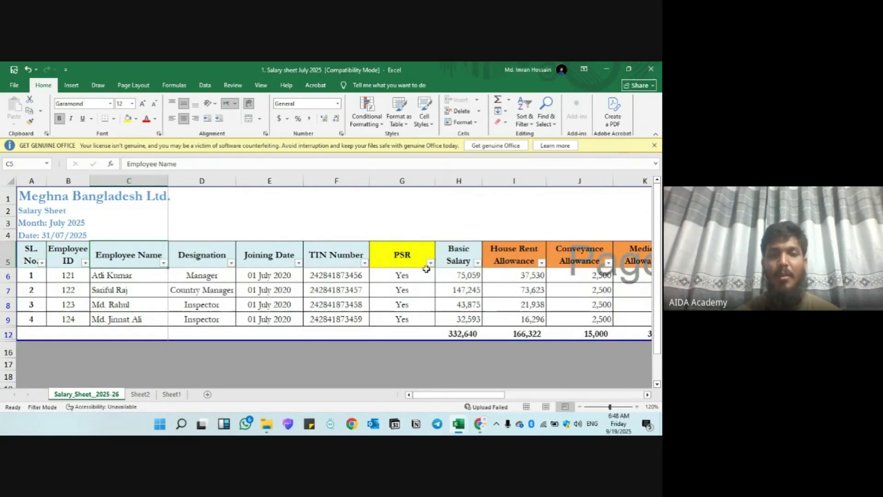
- Go through the July sheet's column headings from Designation and PSR across the allowances to Total Deduction
key("Right")
key("Right")
key("Right")
key("Right")
key("Right")
key("Right")
key("Right")
key("Right")
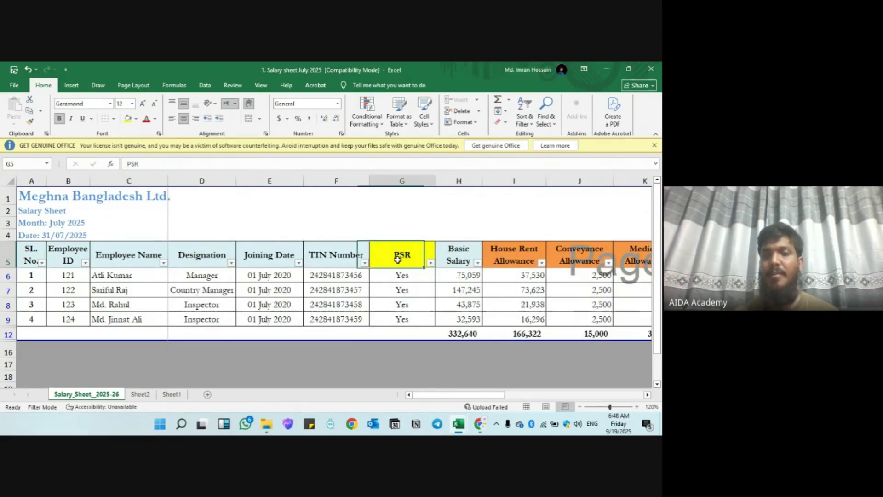
key("Right")
key("Right")
key("Right")
key("Right")
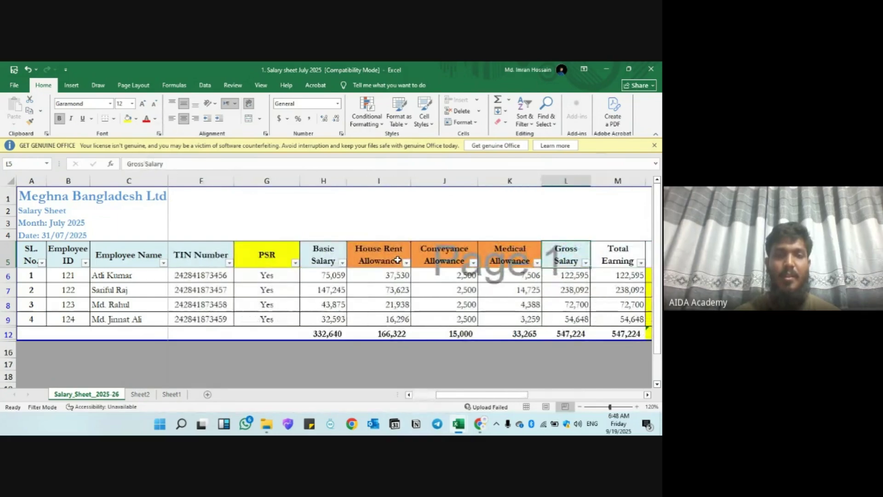
key("Right")
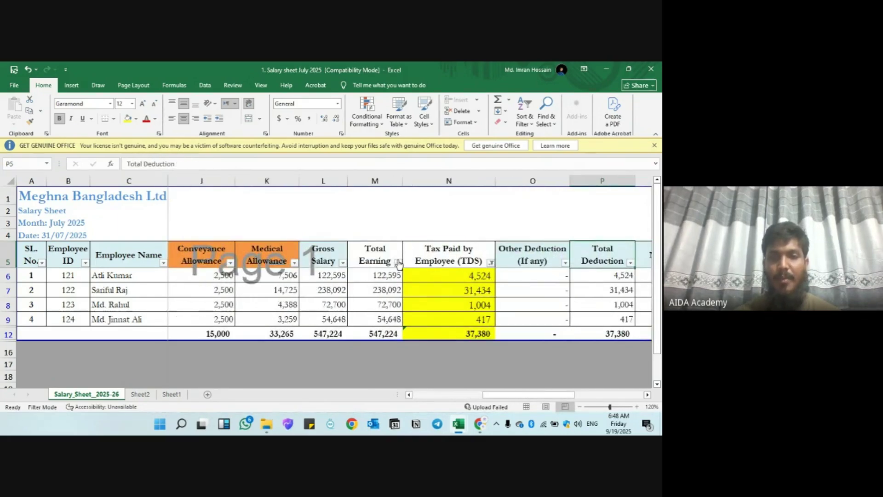
key("Left")
key("Left")
key("Left")
key("Left")
key("Right")
key("Right")
key("Right")
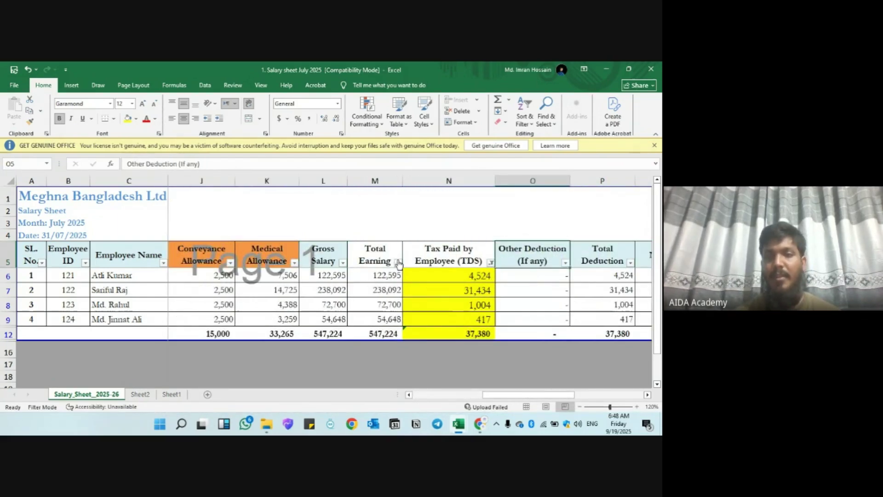
- Clear the filter on the July salary sheet to show all employees, and check the TDS values in N6:N9
key("Left")
key("Down")
key("shift+Down")
key("shift+Down")
key("shift+Down")
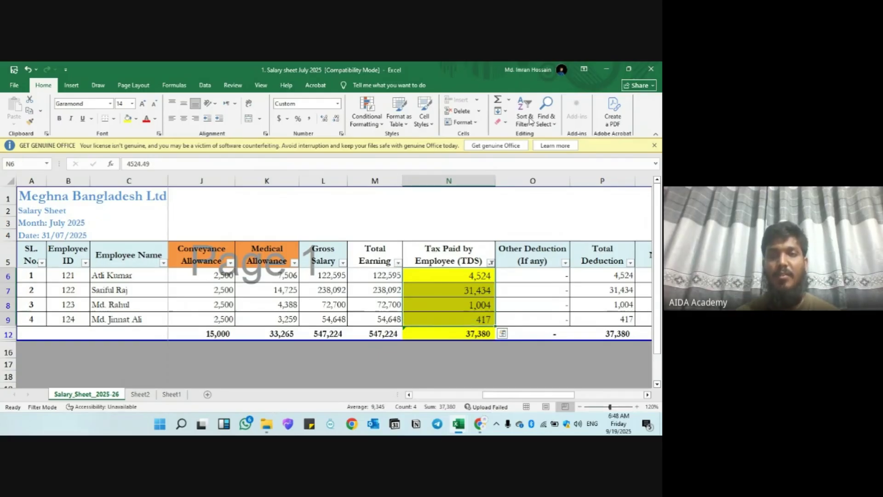
left_click(530, 121)
left_click(542, 183)
left_click(452, 322)
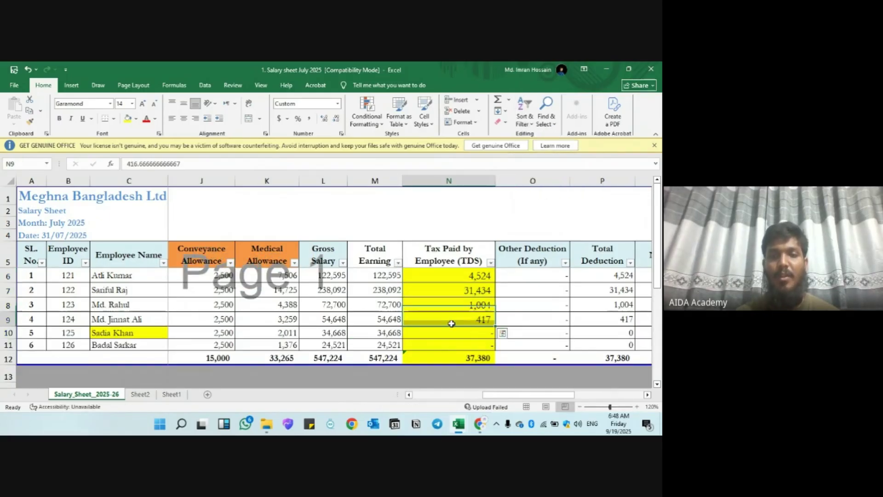
left_click_drag(464, 276, 467, 313)
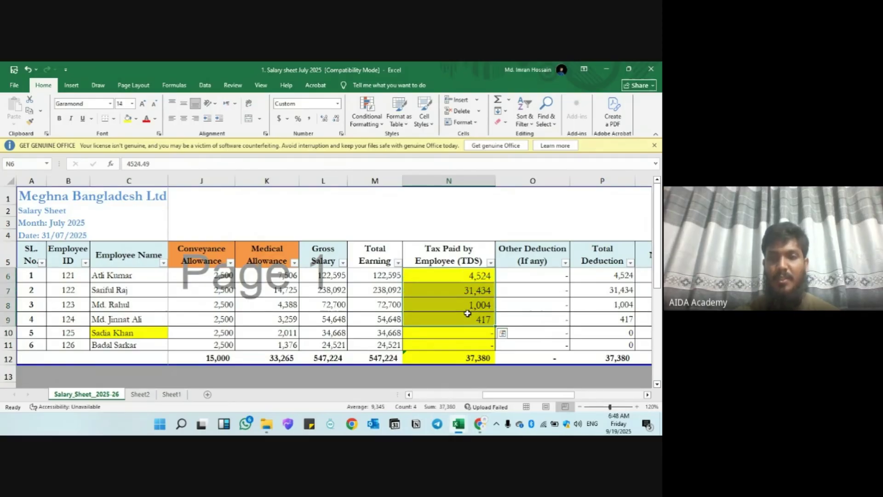
left_click(467, 277)
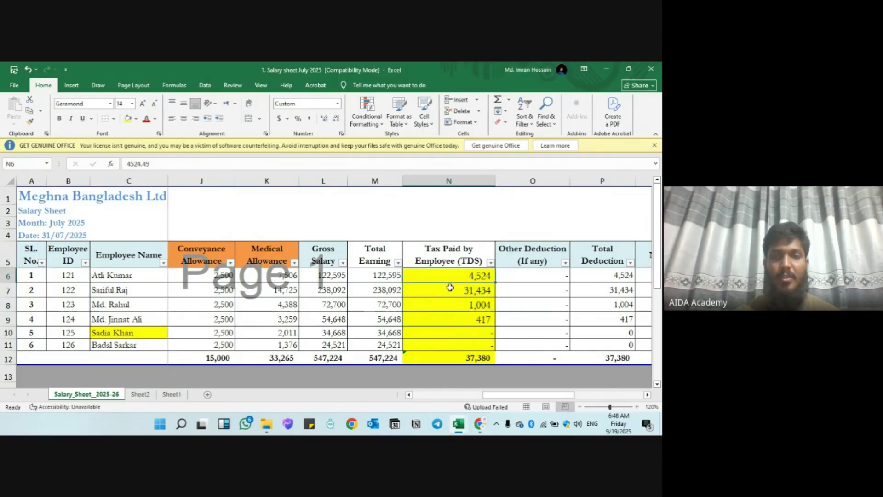
- Review the July sheet's deduction, net earning and mode of payment columns, and select the TDS values in N6:N9
key("Right")
key("Right")
key("Right")
key("Right")
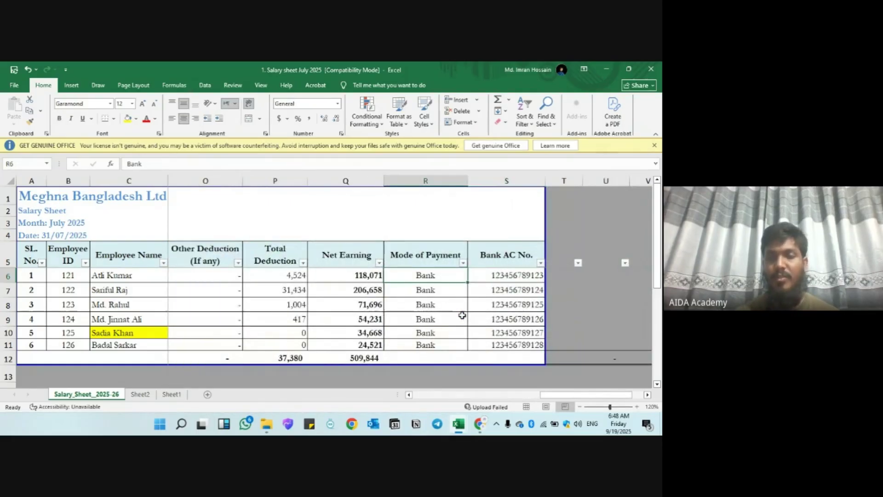
key("Left")
key("Left")
key("Left")
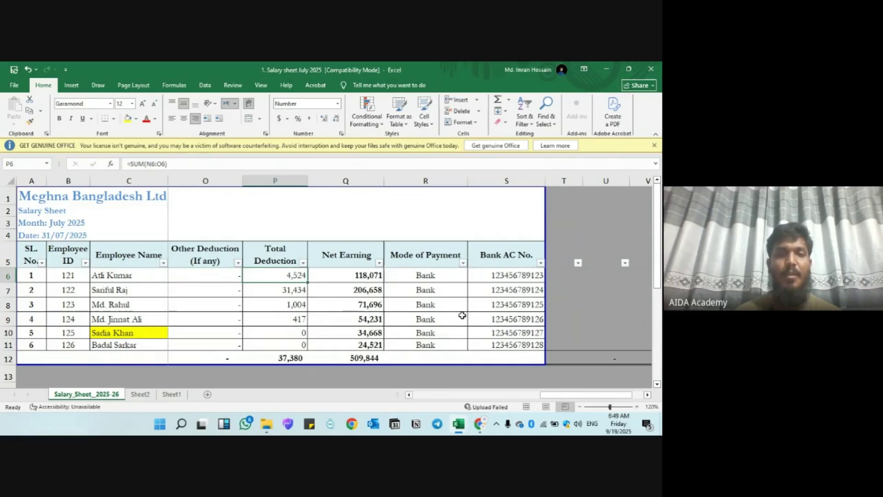
key("Left")
key("Left")
key("Left")
key("Right")
key("Right")
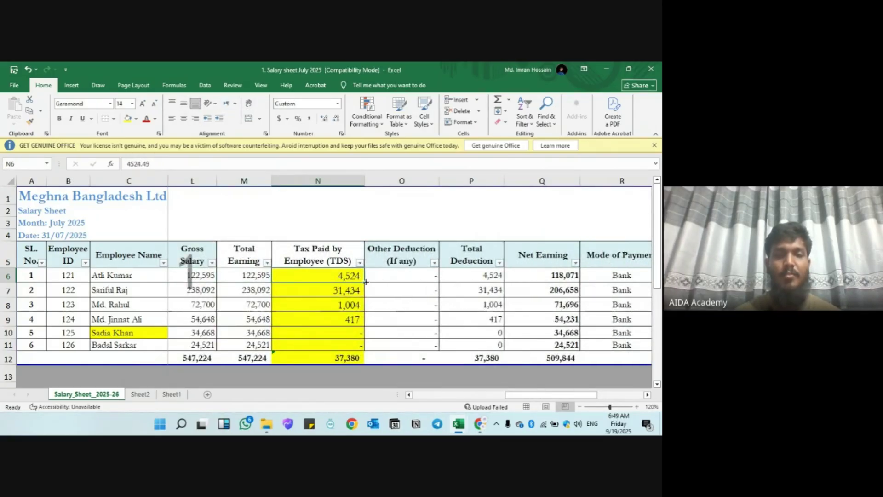
left_click(352, 321, "shift")
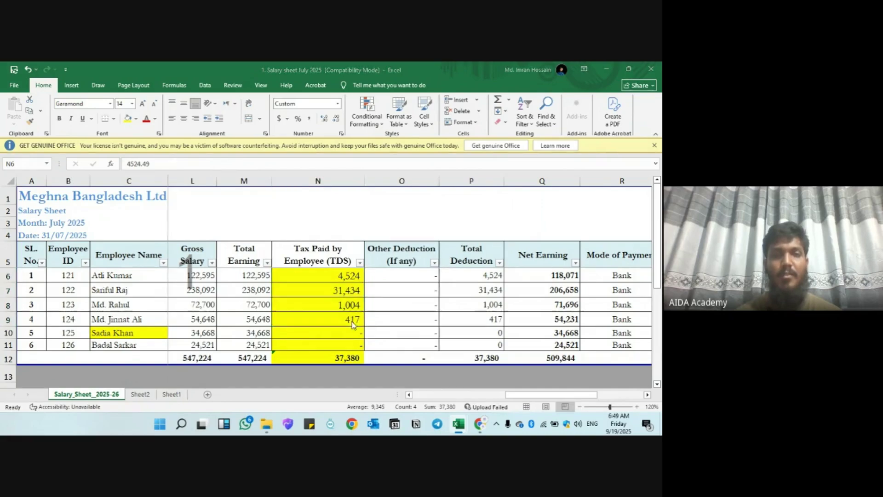
- Clear the filter on the August 2025 salary sheet and check the employees' TDS values in N6:N10
key("alt+Tab")
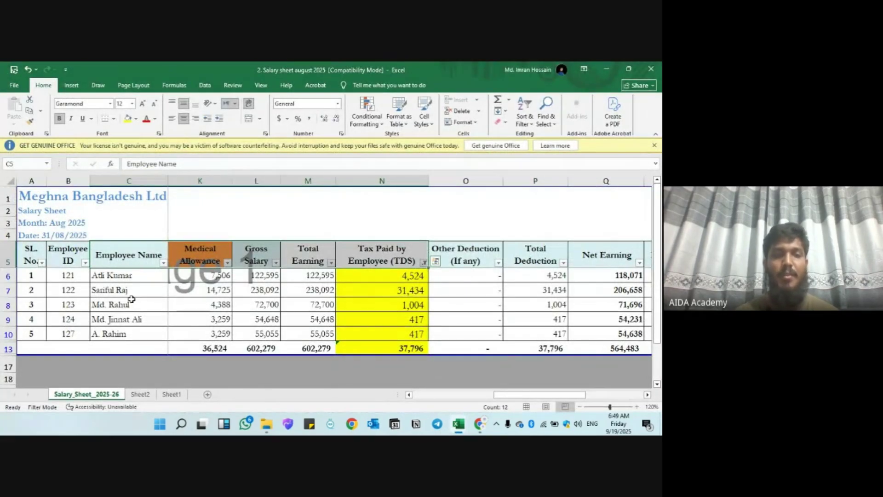
scroll(258, 315, "right", 3)
scroll(258, 314, "left", 3)
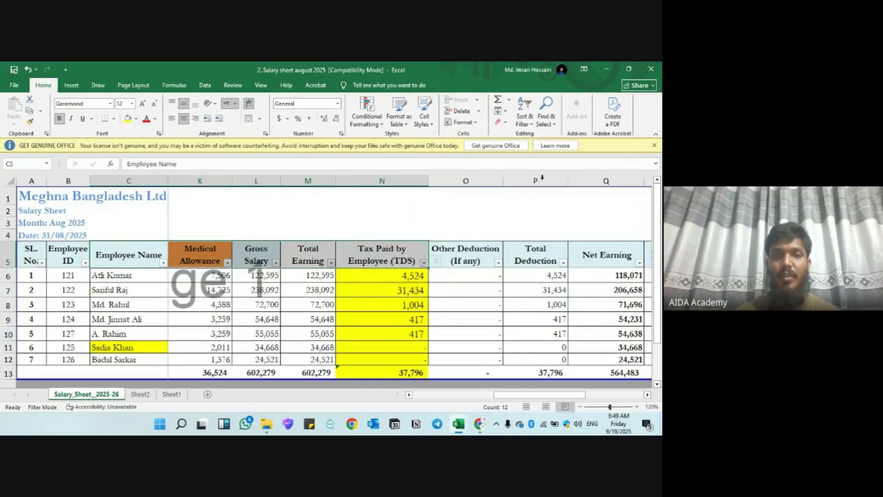
left_click_drag(404, 275, 406, 334)
left_click(406, 334)
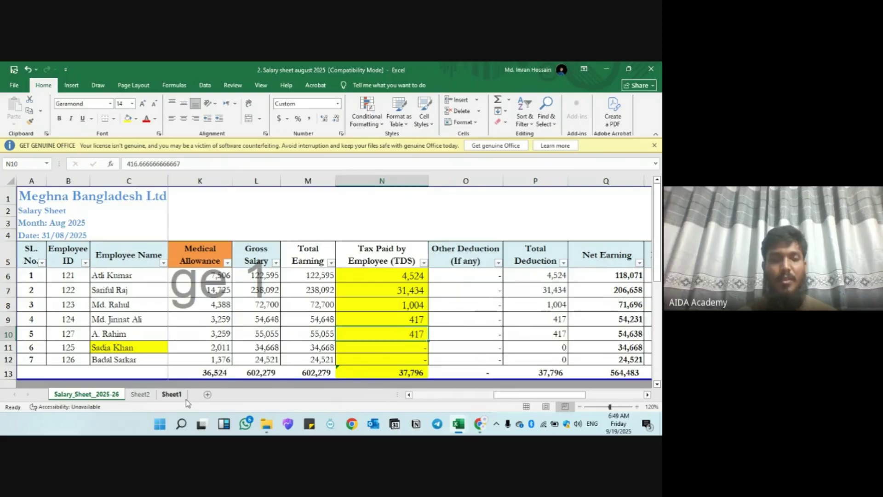
- Clear the filter on the September 2025 salary sheet to show all employees
mouse_move(458, 424)
left_click(382, 384)
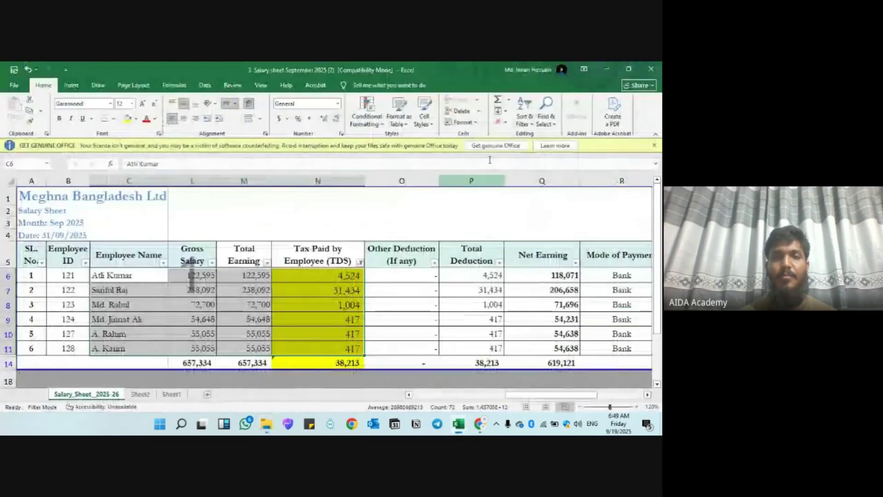
left_click(523, 115)
left_click(543, 181)
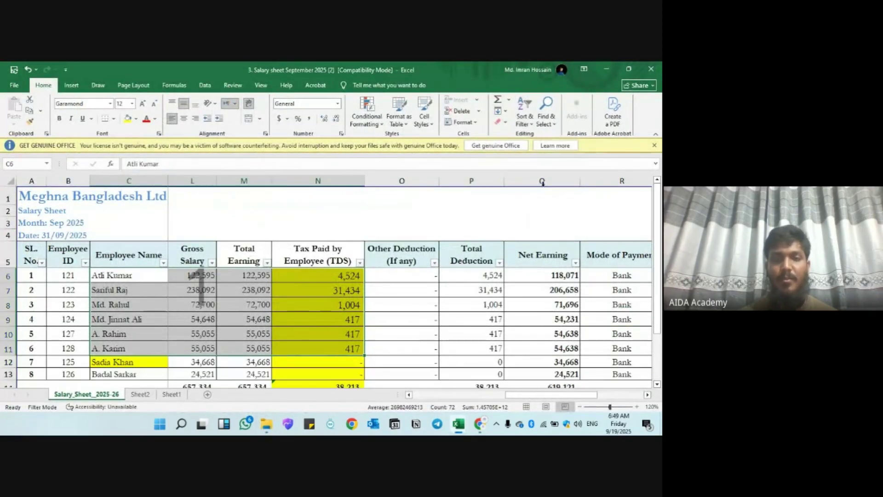
left_click(327, 324)
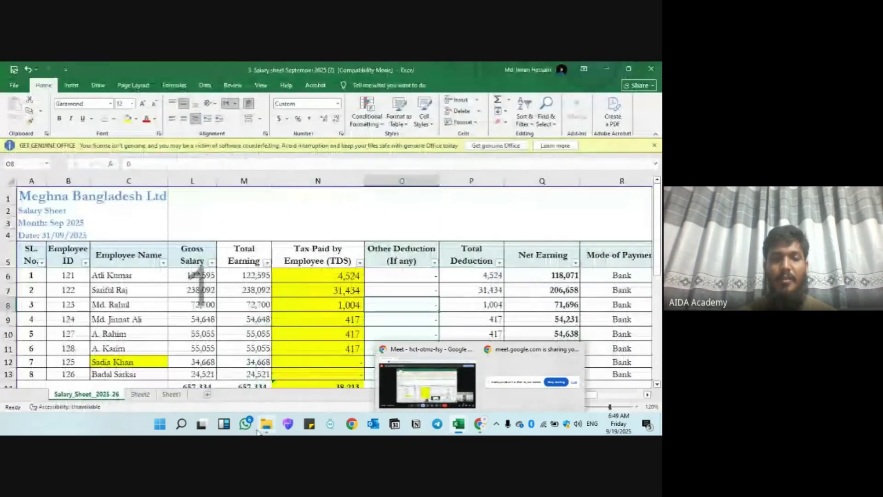
- Open the Challan Information workbook and review July's challan number, date, bank name and amount, plus the overall total
left_click(265, 426)
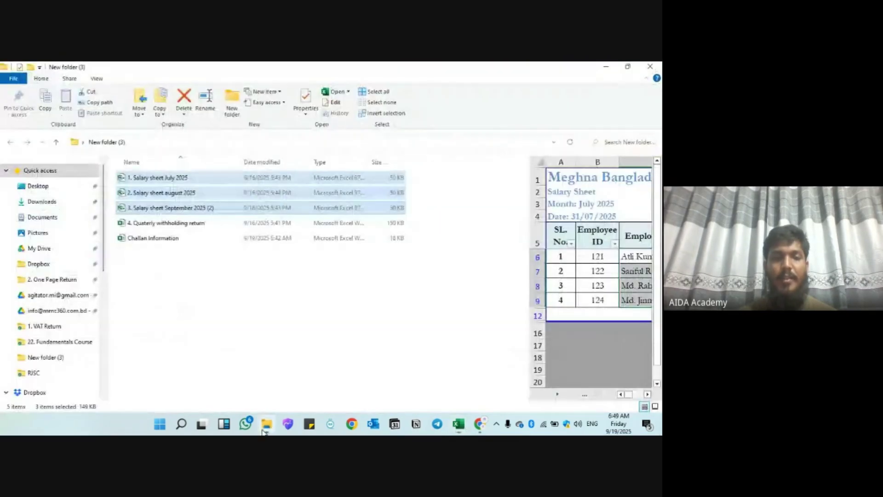
left_click(174, 249)
left_click(181, 240)
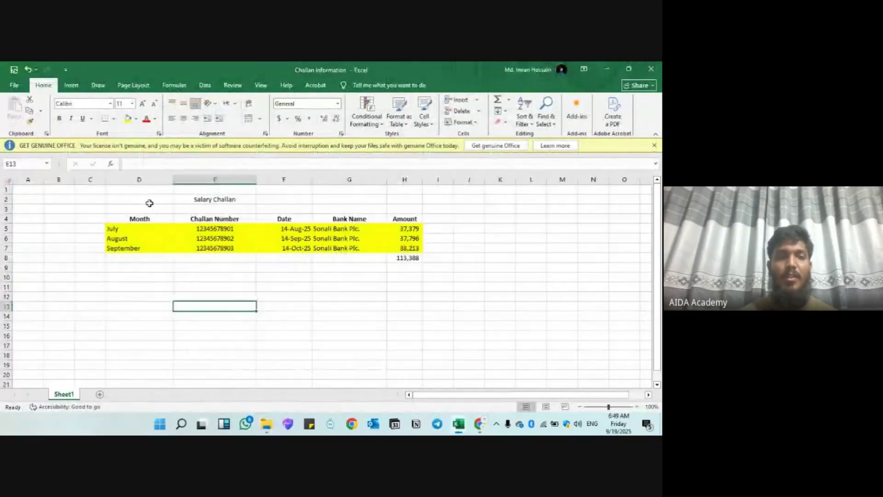
left_click(116, 230)
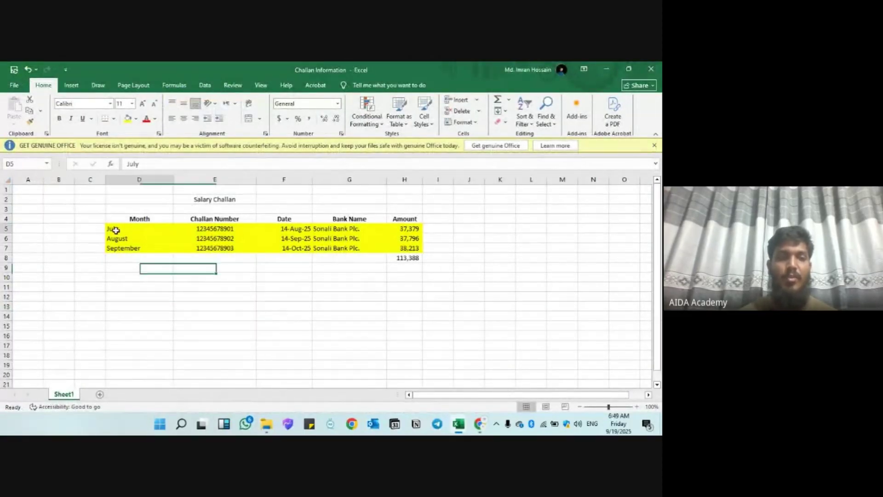
left_click(220, 233)
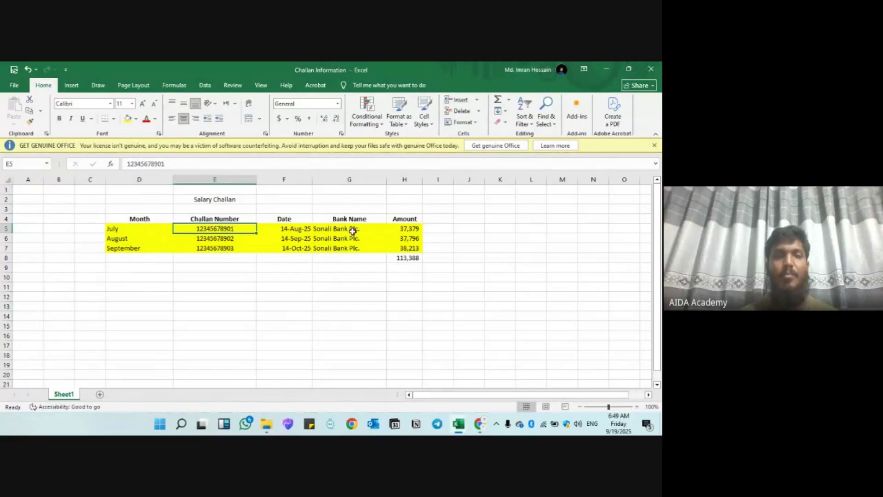
left_click(298, 231)
left_click(347, 230)
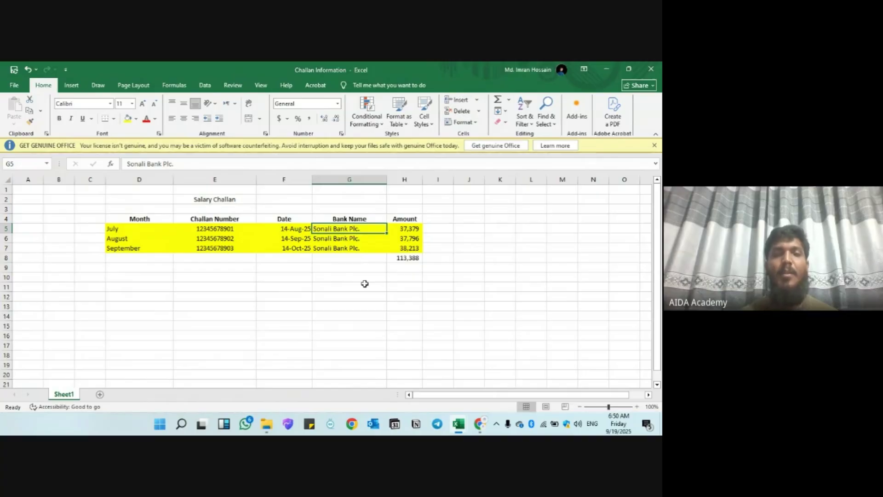
left_click(409, 232)
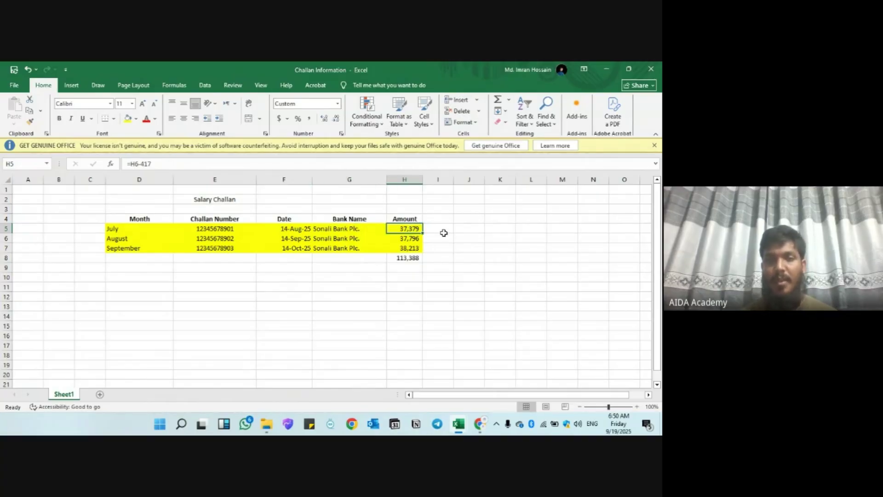
left_click(405, 258)
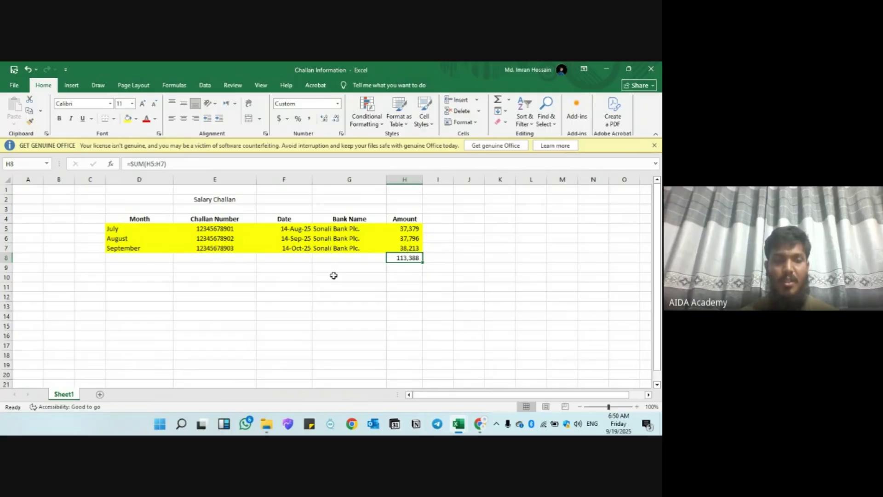
- Add a blank worksheet to the Challan Information workbook and select cell B3
key("alt+Tab")
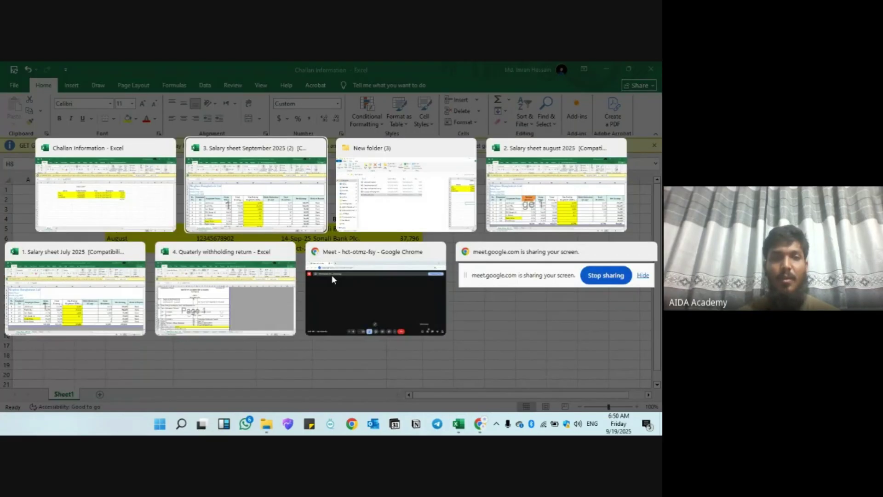
key("alt+shift+Tab")
left_click(100, 394)
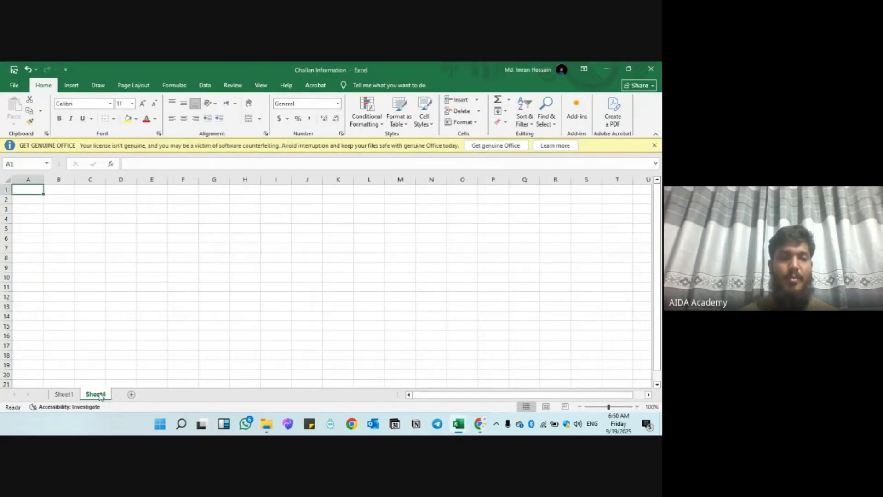
left_click(73, 211)
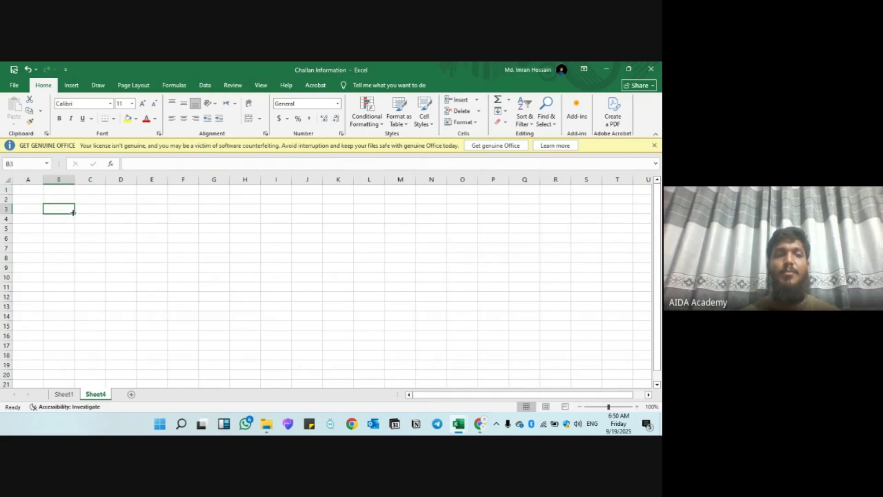
left_click(73, 212)
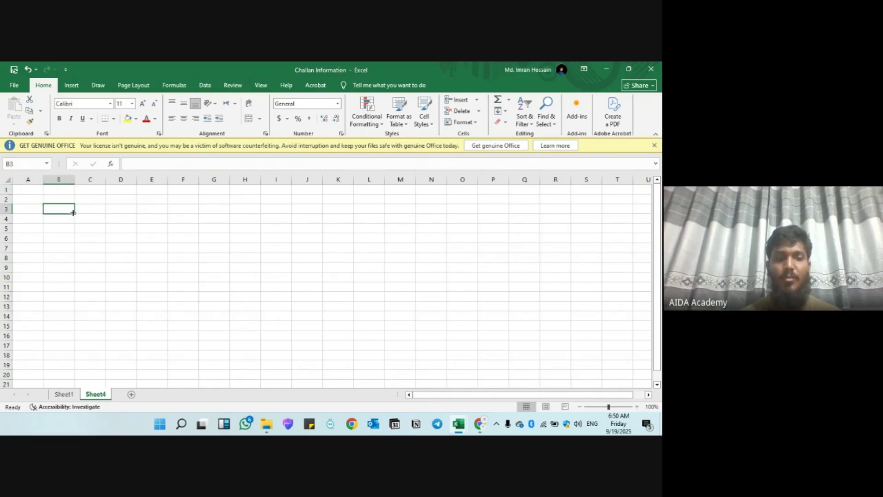
- Switch to the July 2025 salary sheet and filter the Tax Paid by Employee (TDS) column to exclude dash and blank entries
key("alt+Tab")
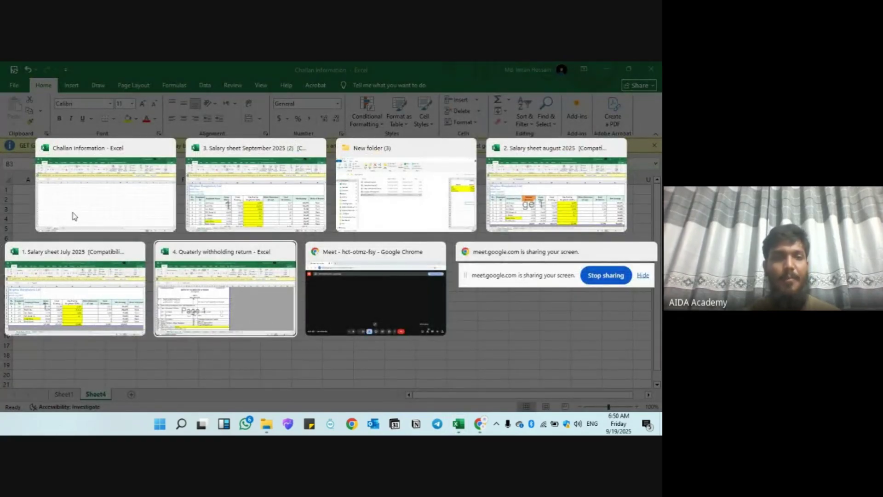
key("shift+Tab")
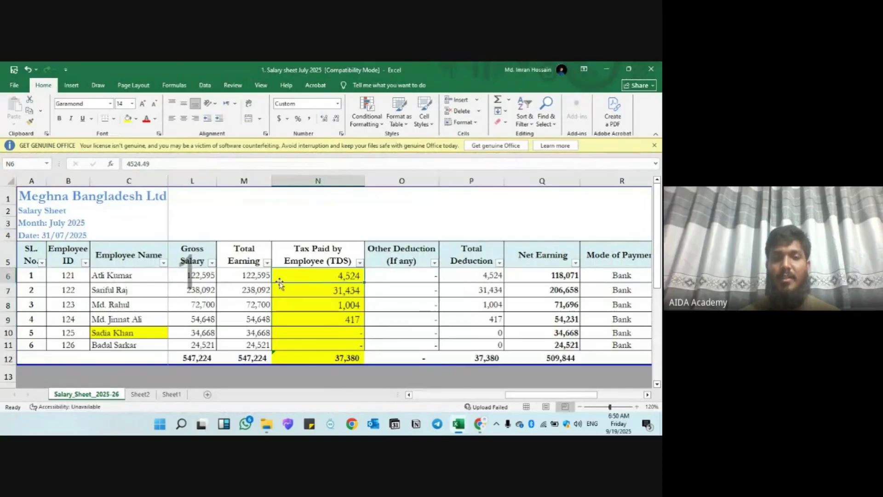
scroll(400, 293, "left", 4)
scroll(400, 294, "right", 5)
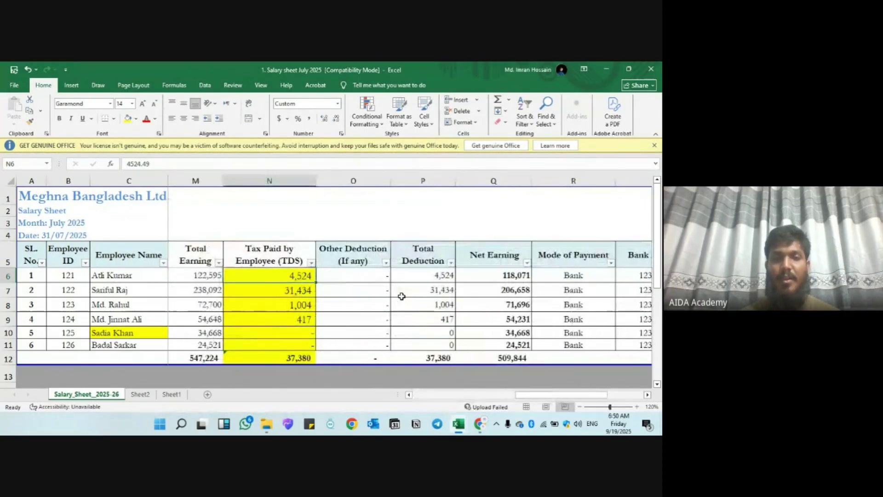
left_click(311, 263)
left_click(208, 317)
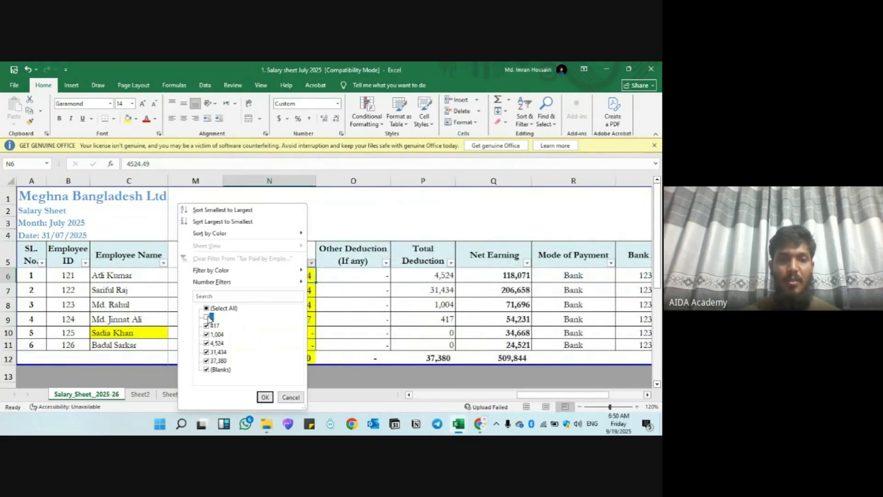
left_click(217, 371)
left_click(265, 397)
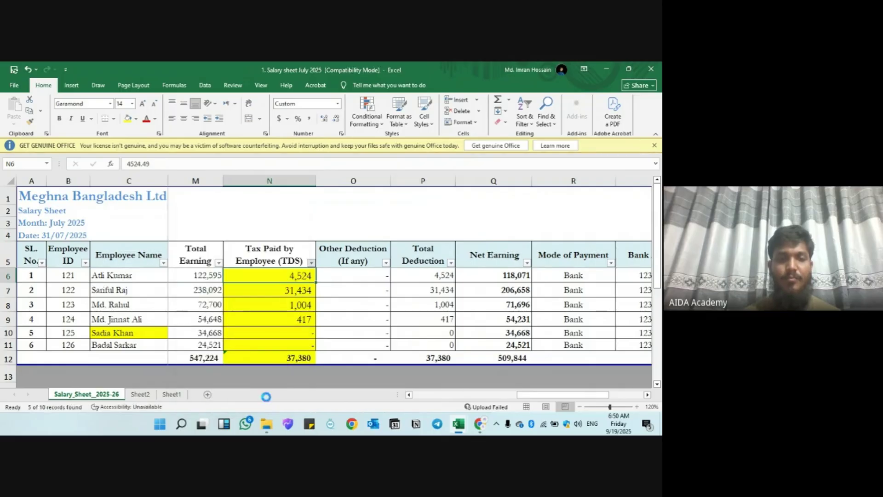
- Copy the filtered July data from Employee Name through Gross Salary, headers included, into cell B3 of the blank Challan Information sheet
key("Left")
key("Left")
key("Left")
key("Left")
key("Left")
key("Left")
key("Left")
key("Left")
key("Left")
key("Left")
key("Left")
key("Left")
key("Left")
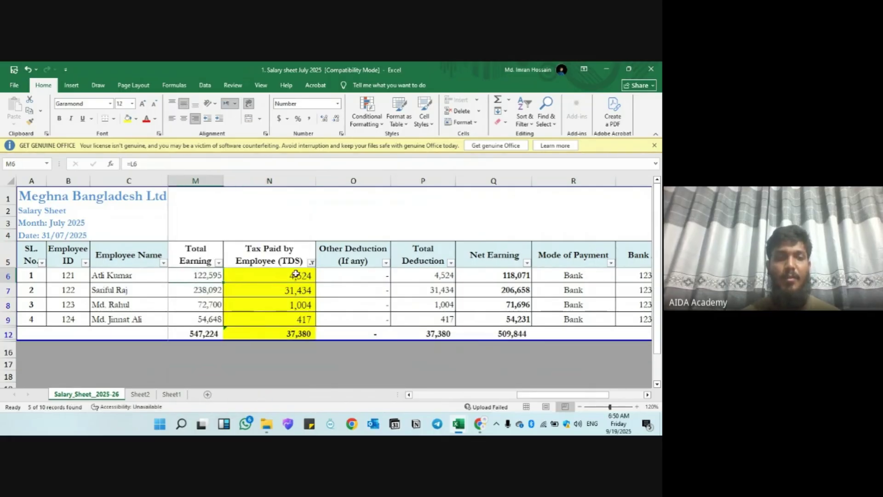
key("Right")
key("Right")
key("Up")
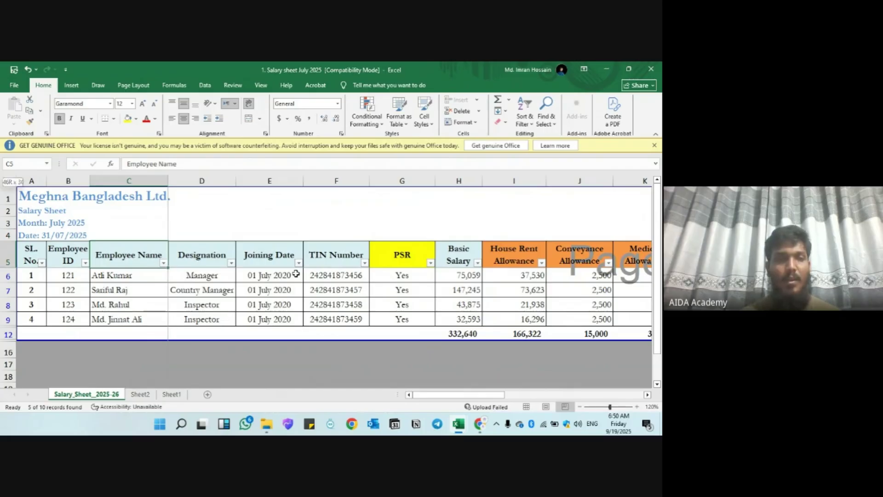
key("shift+Right")
key("shift+Right")
key("shift+Right")
key("shift+Right")
key("shift+Right")
key("shift+Right")
key("shift+Right")
key("shift+Right")
key("shift+Right")
key("shift+Right")
key("shift+Right")
key("shift+Right")
key("shift+Right")
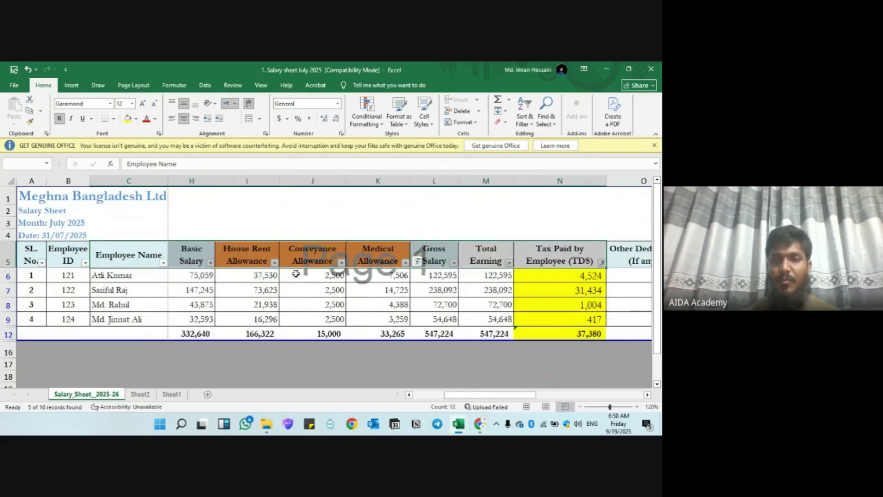
key("shift+Left")
key("shift+Left")
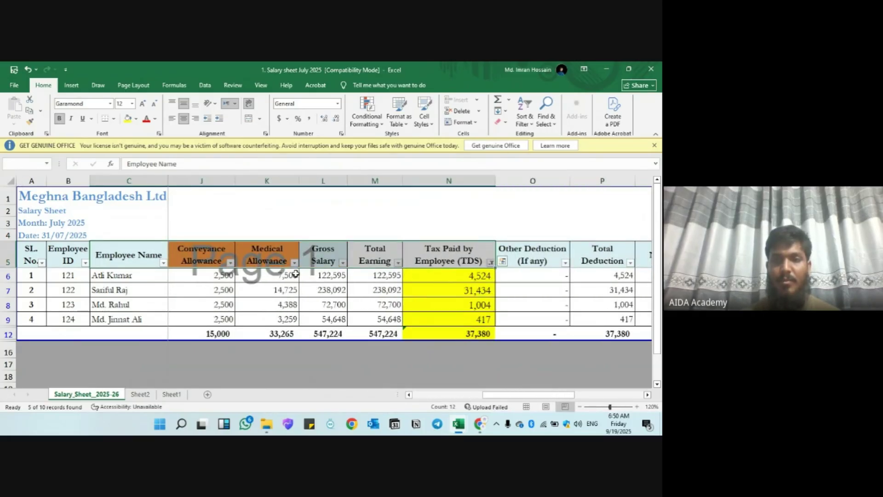
key("shift+Left")
key("shift+Left")
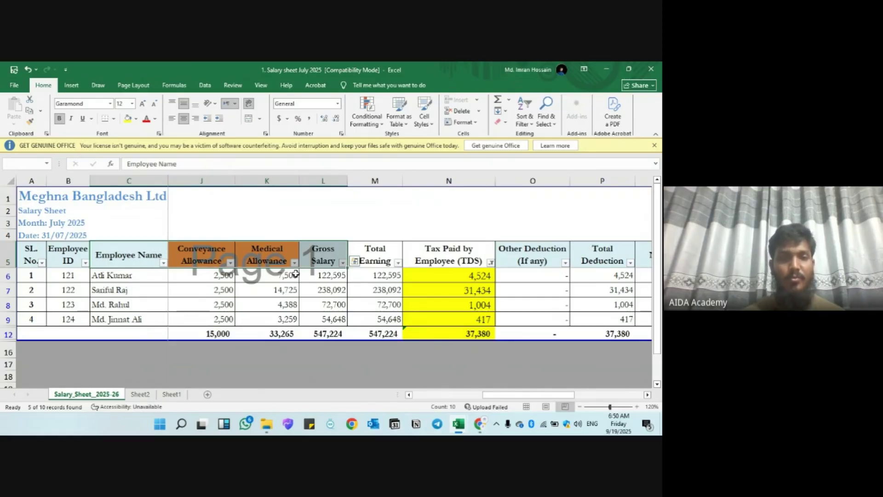
key("shift+Down")
key("shift+Down")
key("shift+Down")
key("shift+Down")
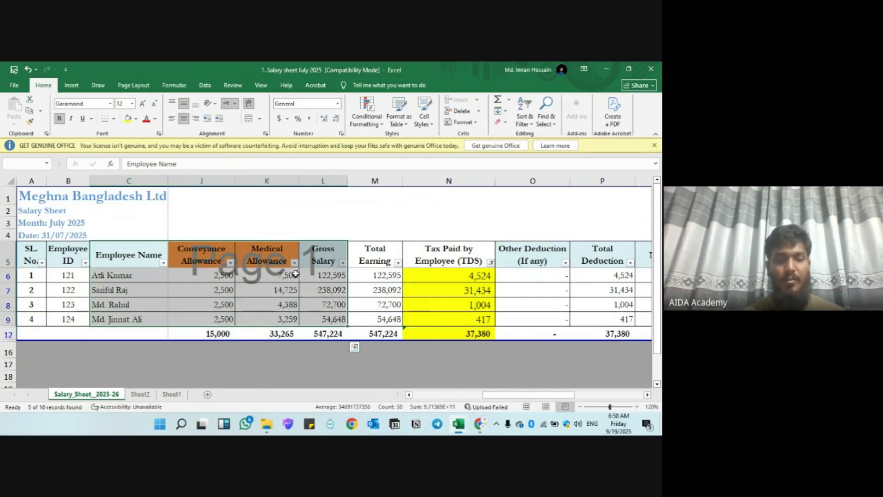
key("ctrl+c")
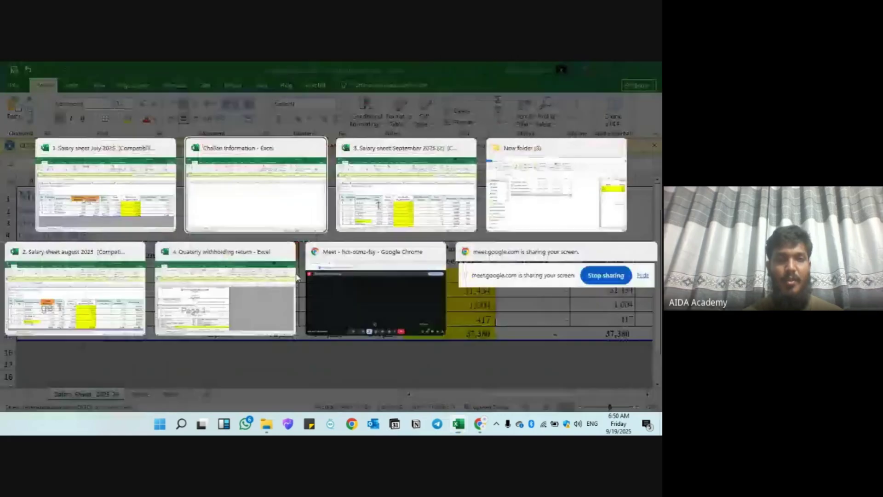
key("alt+Tab")
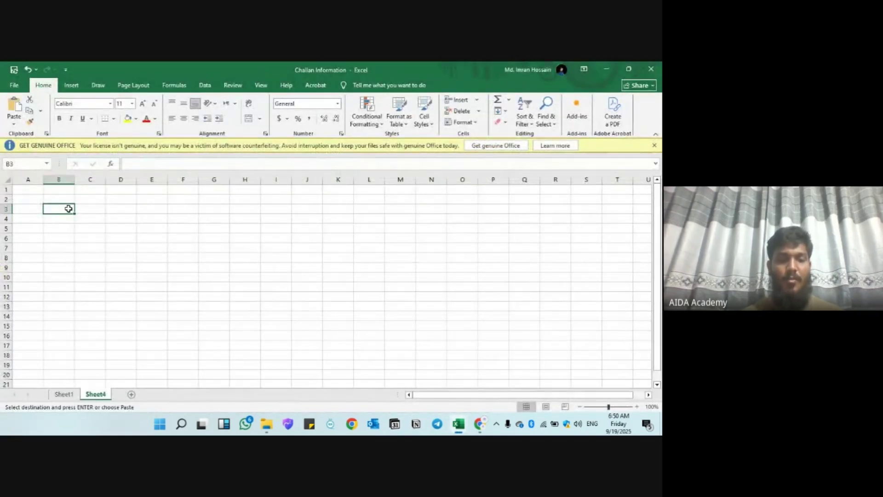
key("ctrl+v")
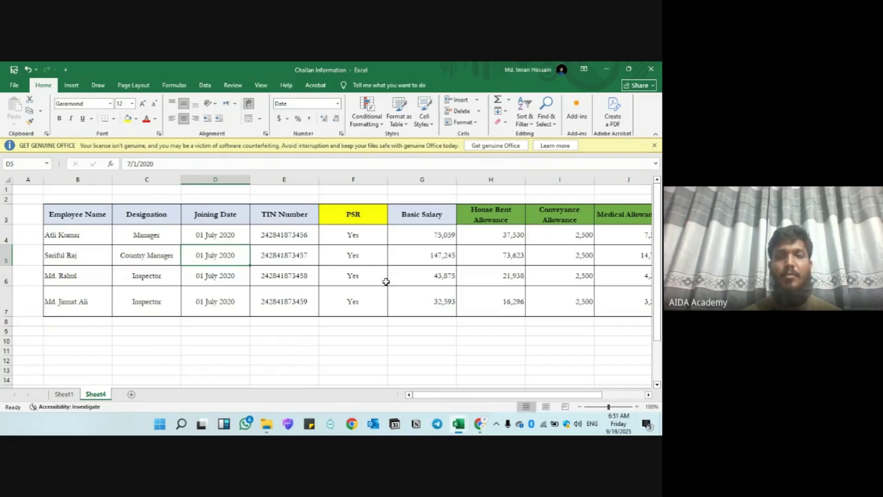
- Add a Month header in L3 beside Gross Salary and fill L4:L7 with July
scroll(386, 282, "right", 3)
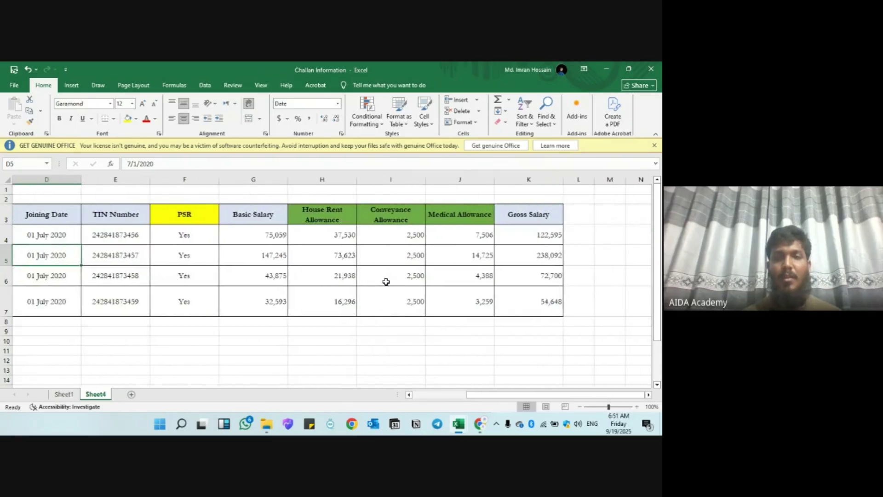
left_click(376, 212)
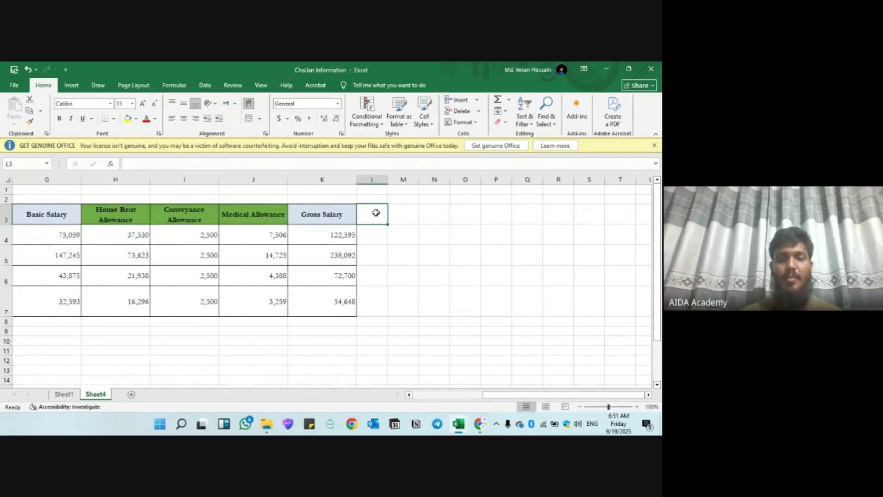
type("Month")
key("Tab")
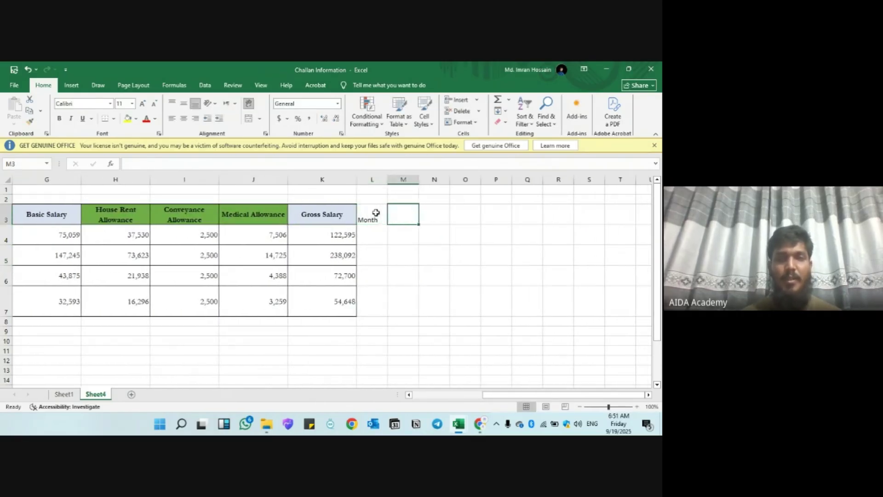
key("Return")
type("Ju")
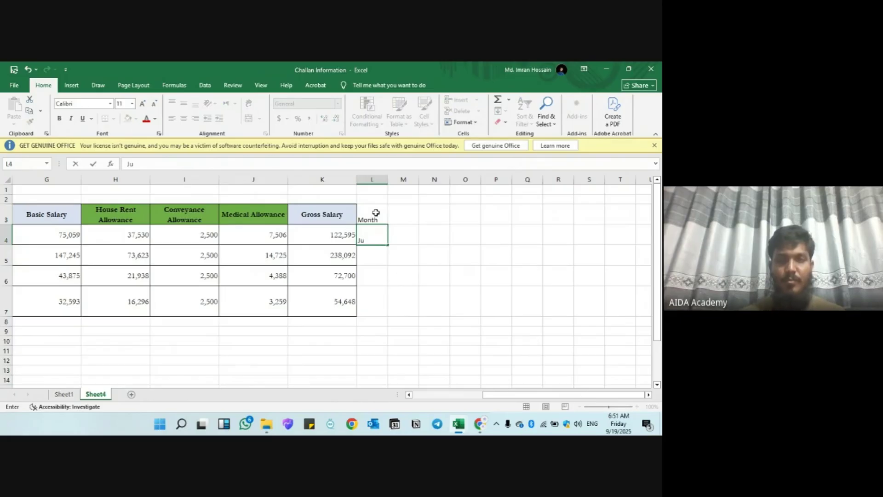
type("ly")
key("ctrl+Return")
key("ctrl+c")
key("Down")
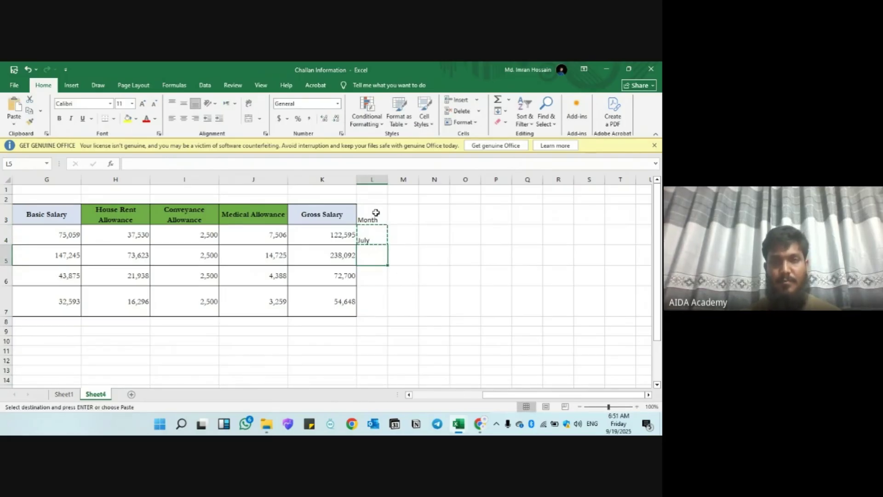
key("shift+Down")
key("shift+Down")
key("ctrl+v")
scroll(238, 277, "left", 3)
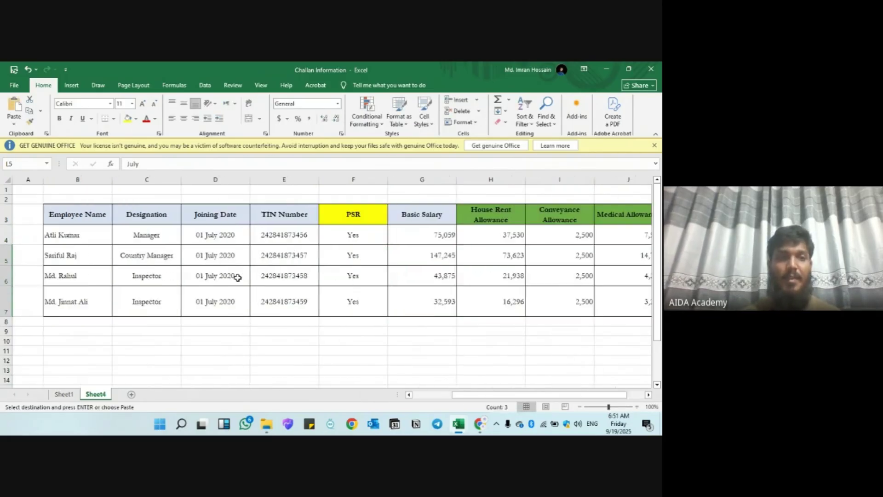
- Select cell B8 below the July rows, and filter the August 2025 salary sheet's TDS column to exclude dash and blank entries
left_click(80, 323)
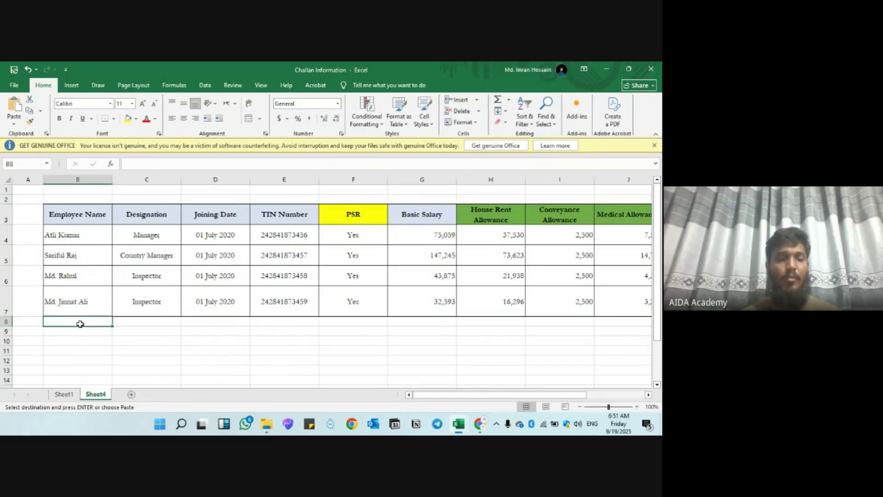
key("alt+Tab")
scroll(376, 314, "right", 3)
scroll(376, 314, "left", 6)
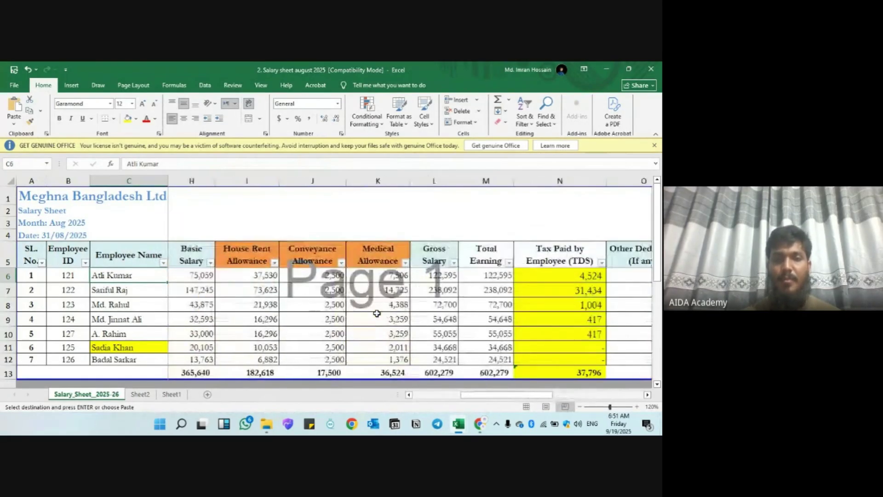
left_click(602, 263)
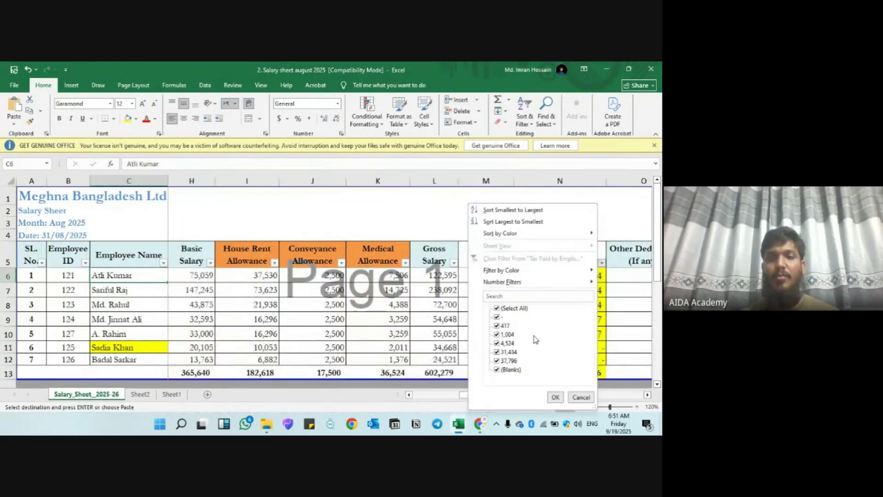
left_click(497, 317)
left_click(507, 374)
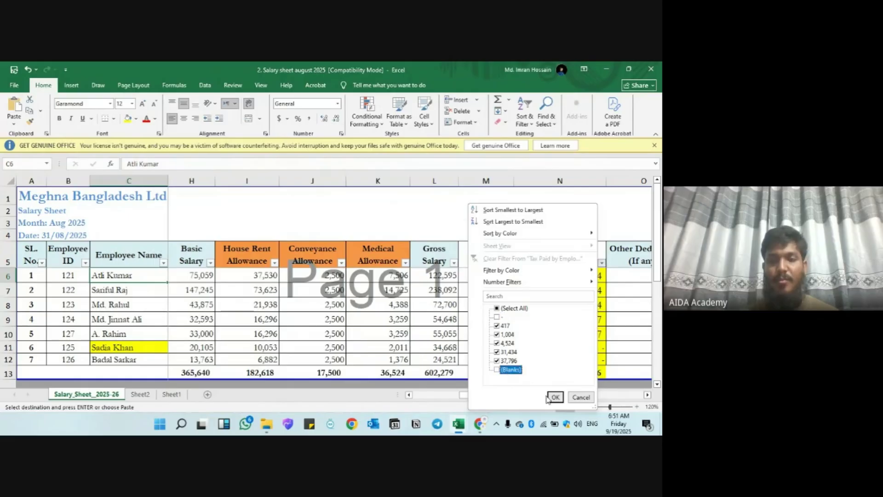
left_click(556, 397)
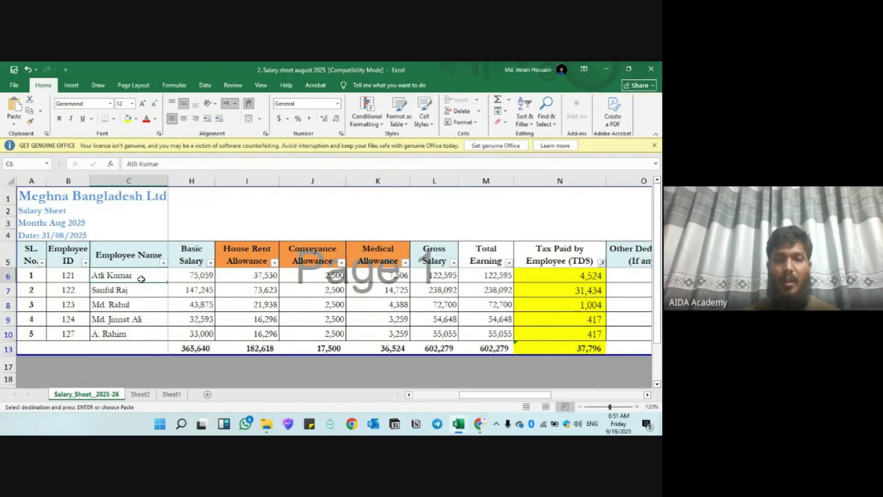
- Copy the filtered August employee rows from Employee Name through Gross Salary, without headers, into cell B8 of the Challan Information sheet
key("shift+Right")
key("shift+Right")
key("shift+Right")
key("shift+Right")
key("shift+Right")
key("shift+Right")
key("shift+Right")
key("shift+Right")
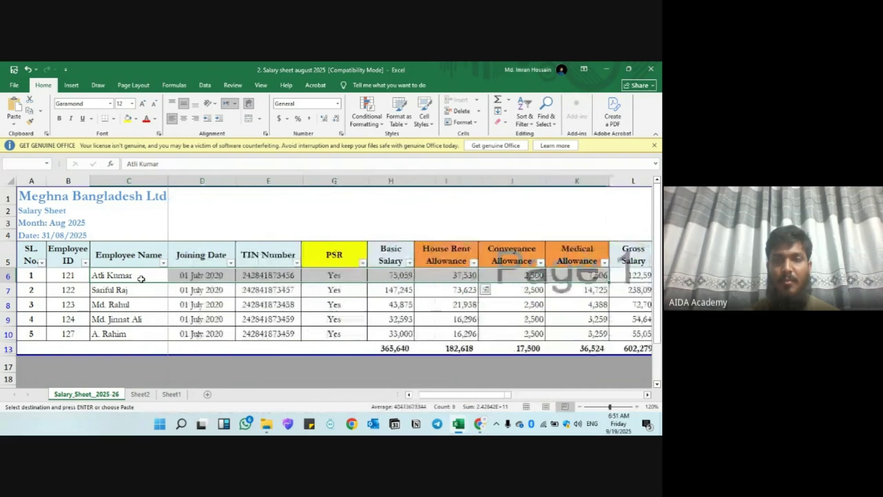
key("shift+Right")
key("shift+Right")
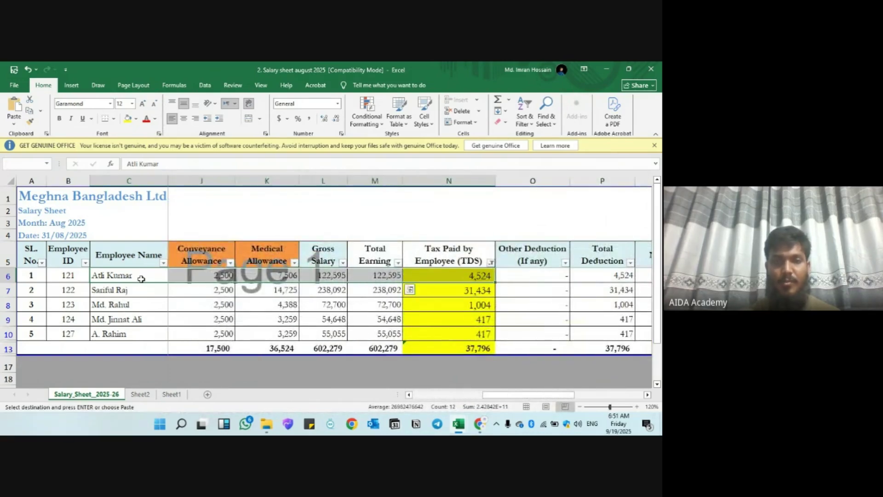
key("shift+Down")
key("shift+Down")
key("shift+Down")
key("shift+Down")
key("ctrl+q")
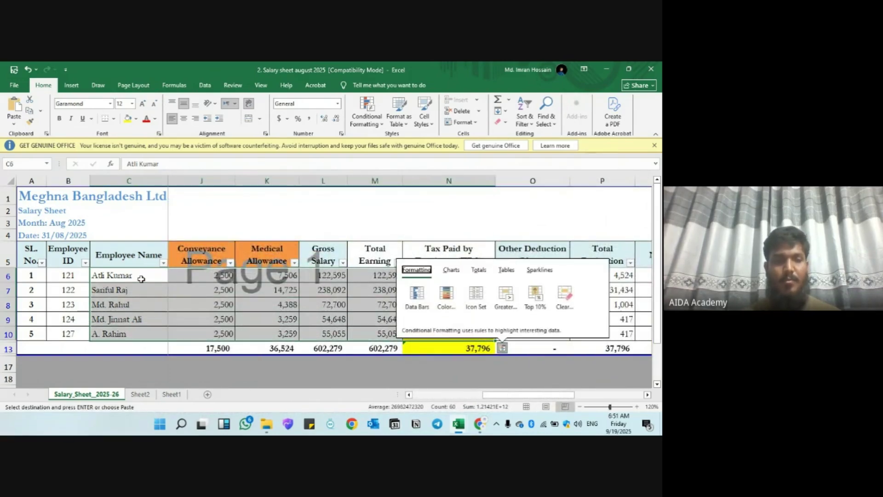
key("Escape")
key("shift+Left")
key("shift+Left")
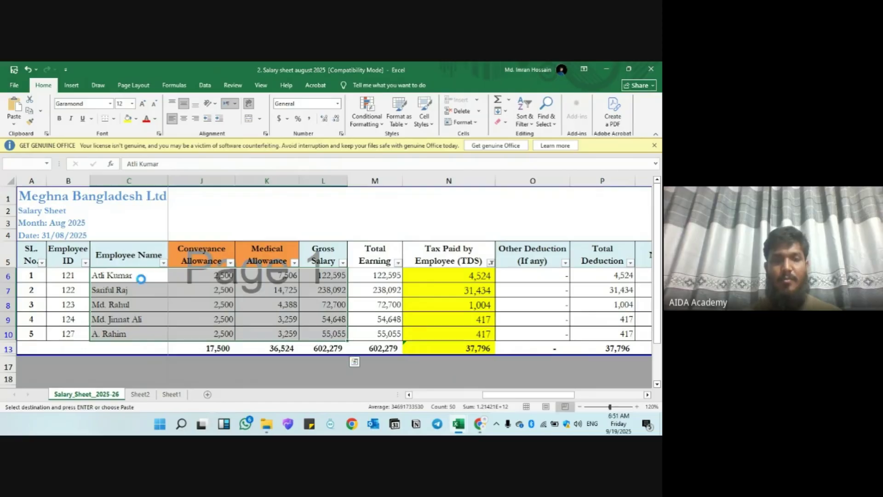
key("alt+Tab")
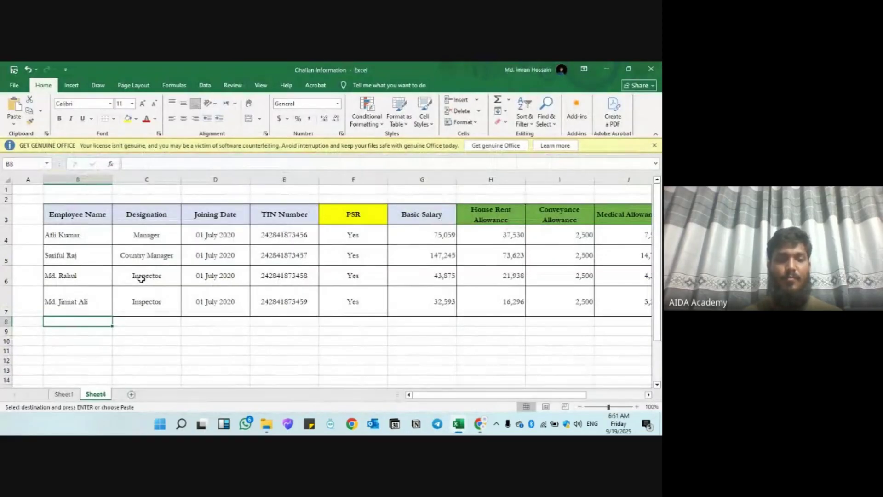
key("ctrl+v")
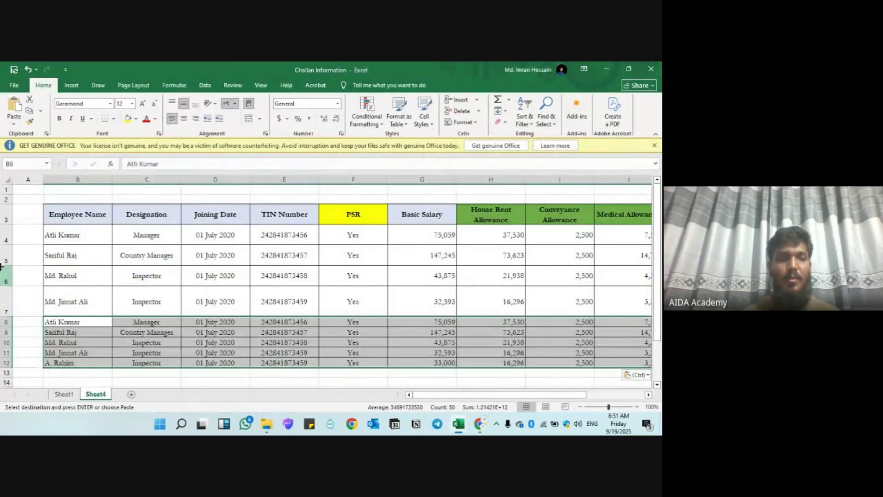
- Reduce the height of the July rows 4 to 7 to match the August rows, and select cell B13
left_click_drag(6, 235, 5, 276)
left_click(175, 302)
scroll(175, 304, "down", 1)
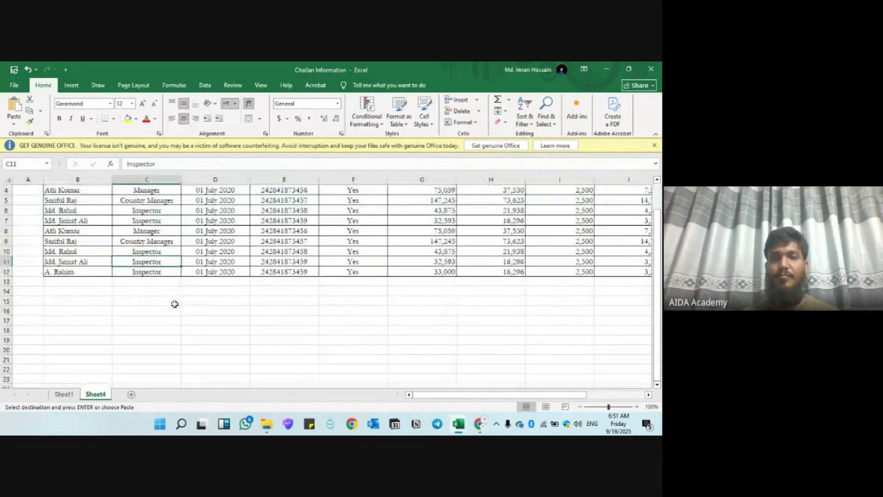
left_click(80, 284)
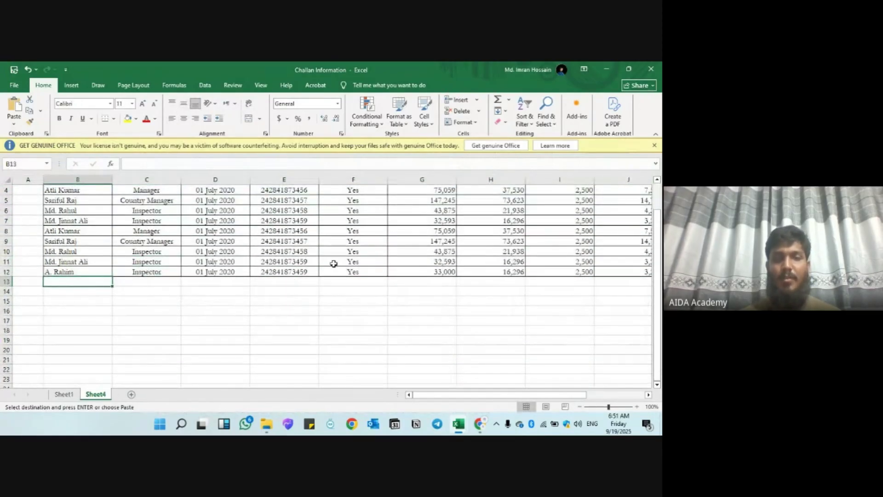
- Enter August in Month cell L8 and copy it down through L12 for the August employee rows
scroll(334, 263, "right", 3)
left_click(569, 230)
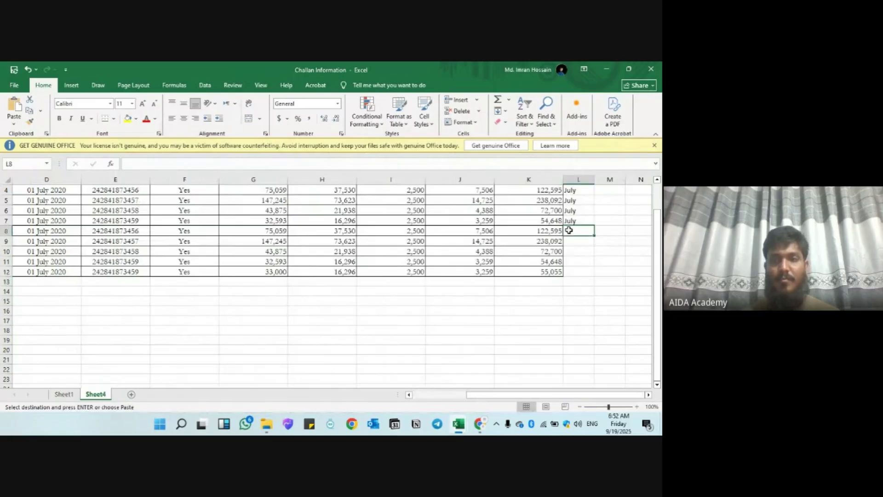
type("August")
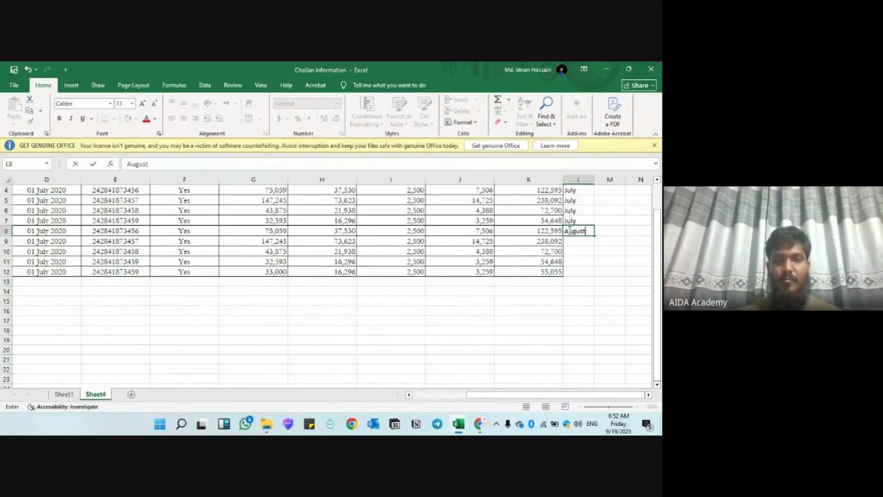
key("Return")
left_click(569, 230)
key("ctrl+c")
key("Down")
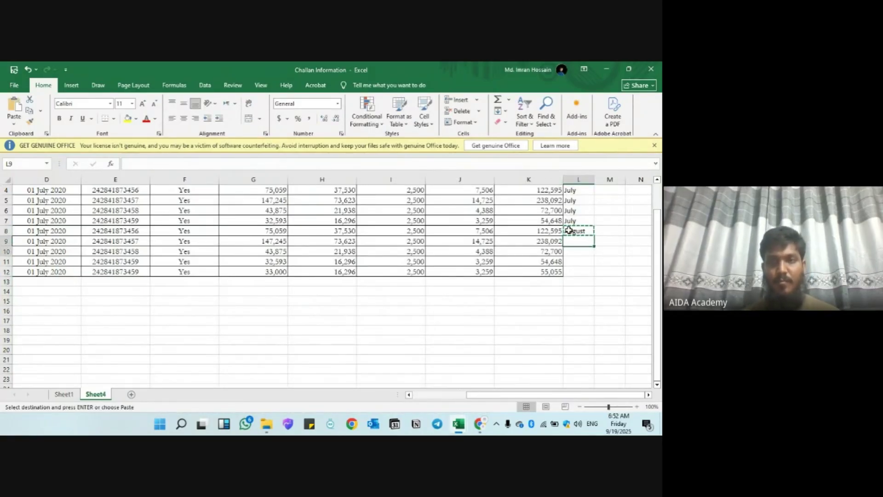
key("shift+Down")
key("shift+Down")
key("shift+Down")
key("ctrl+v")
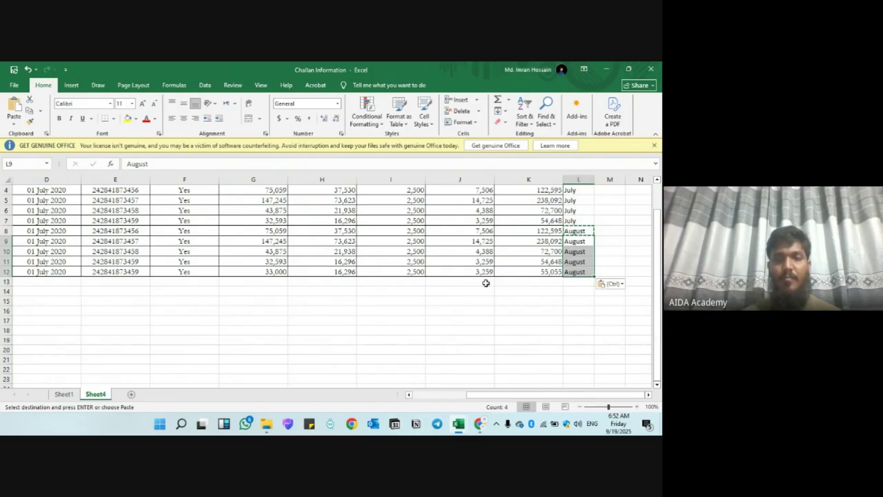
- Select cell B13 below the August rows, and filter the September 2025 salary sheet's TDS column to exclude dash and blank entries
left_click(416, 307)
scroll(317, 303, "left", 3)
left_click(102, 283)
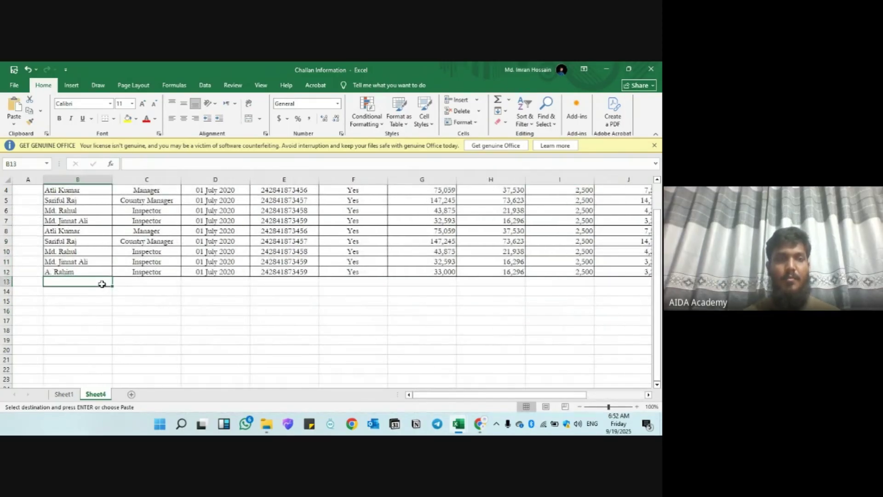
key("alt+Tab")
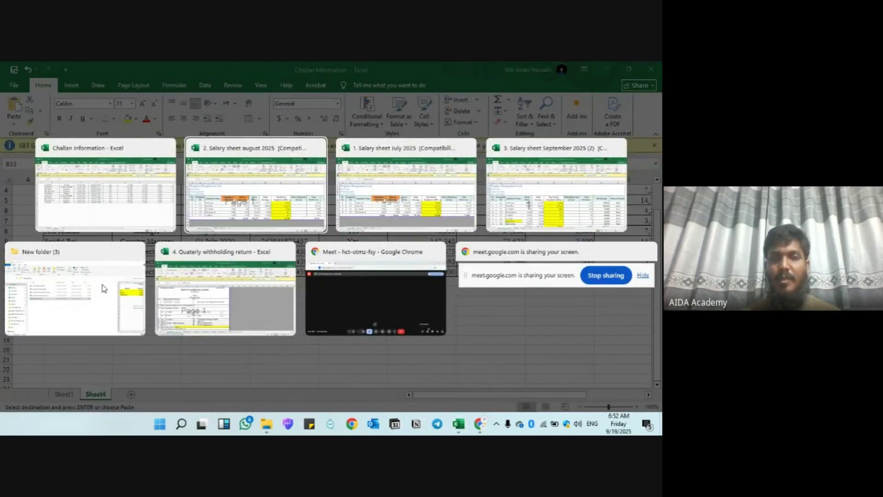
key("alt+Tab")
key("alt+Tab")
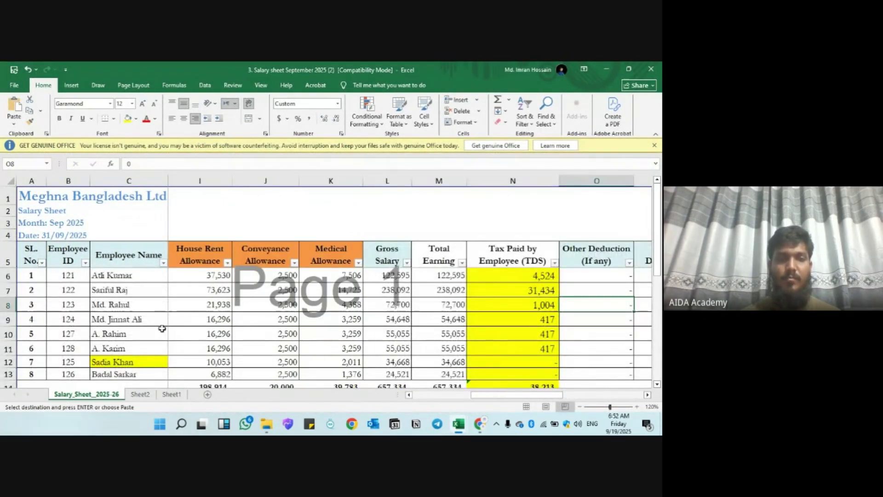
scroll(162, 329, "right", 3)
left_click(524, 120)
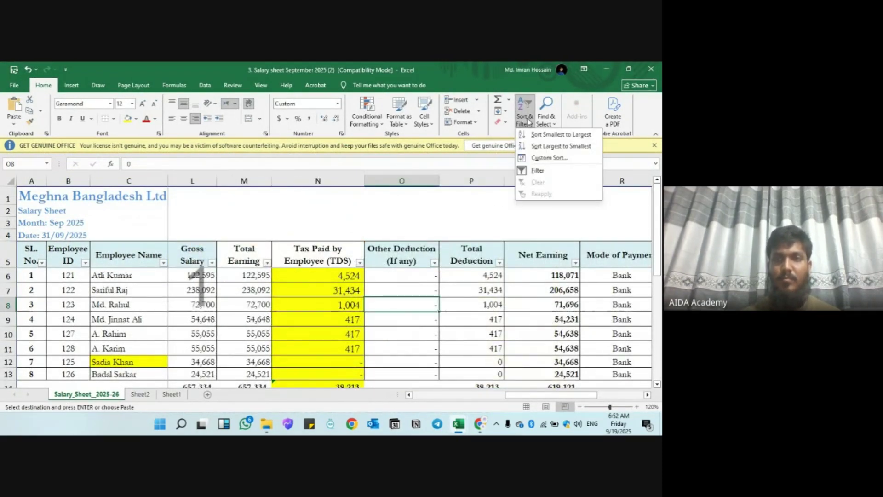
left_click(345, 317)
left_click(360, 263)
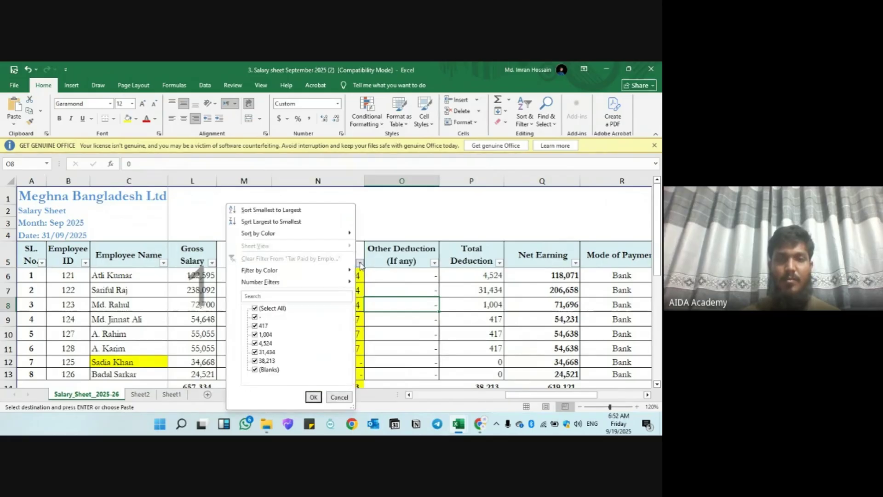
left_click(313, 397)
- Copy the filtered September employee rows from Employee Name through Gross Salary, without headers, into cell B13 of the Challan Information sheet
left_click(317, 275)
key("Left")
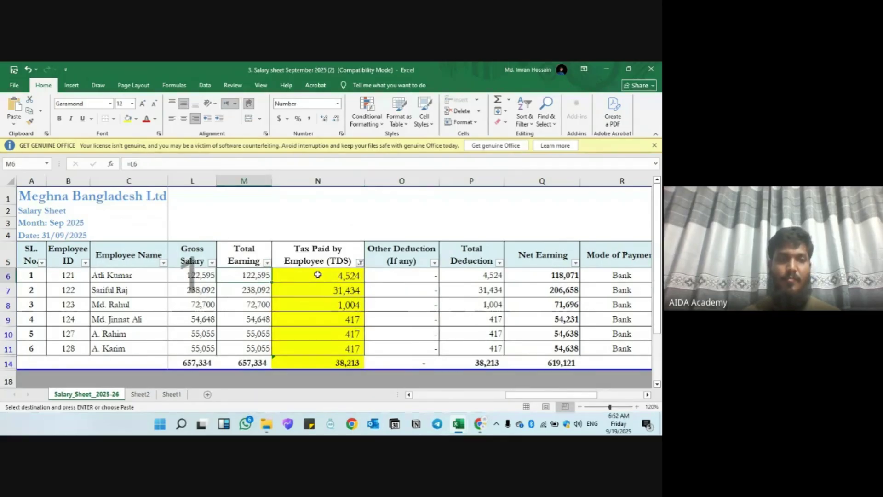
key("ctrl+Left")
key("Right")
key("Right")
key("shift+Down")
key("shift+Down")
key("shift+Down")
key("shift+Down")
key("shift+Down")
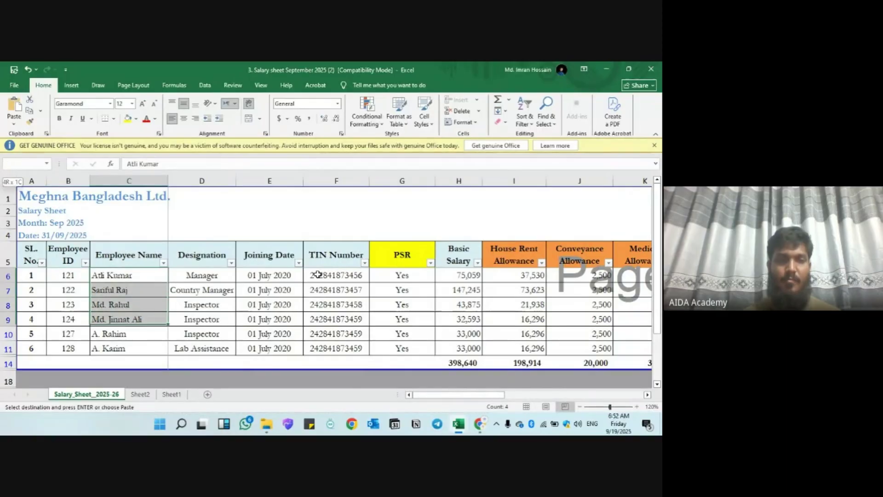
key("ctrl+shift+Right")
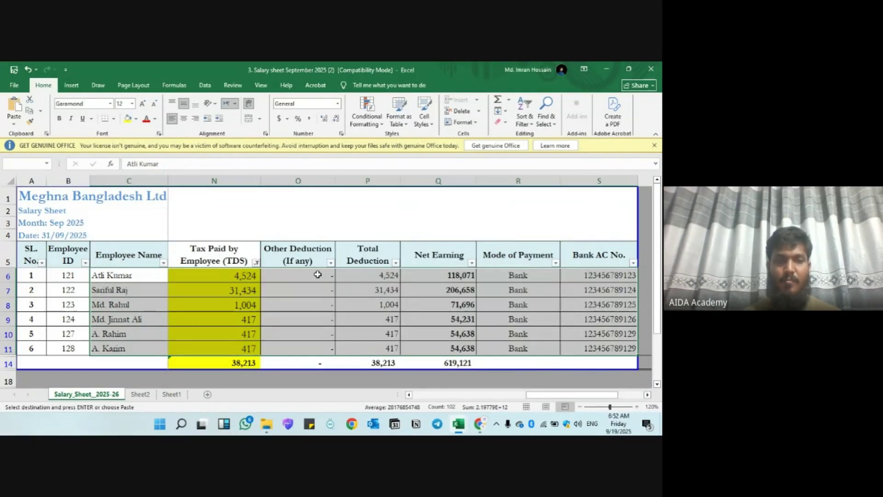
key("shift+Left")
key("shift+Left")
key("shift+Left")
key("shift+Left")
key("shift+Left")
key("shift+Left")
key("shift+Left")
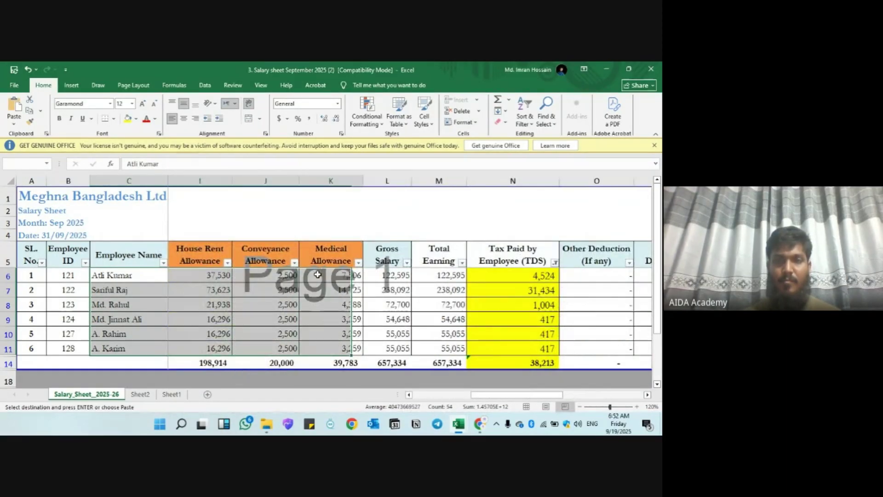
key("alt+Tab")
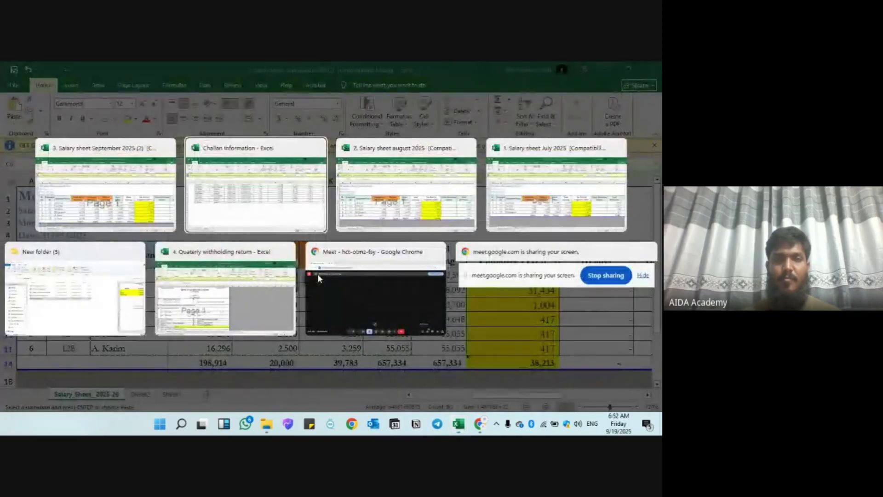
key("ctrl+v")
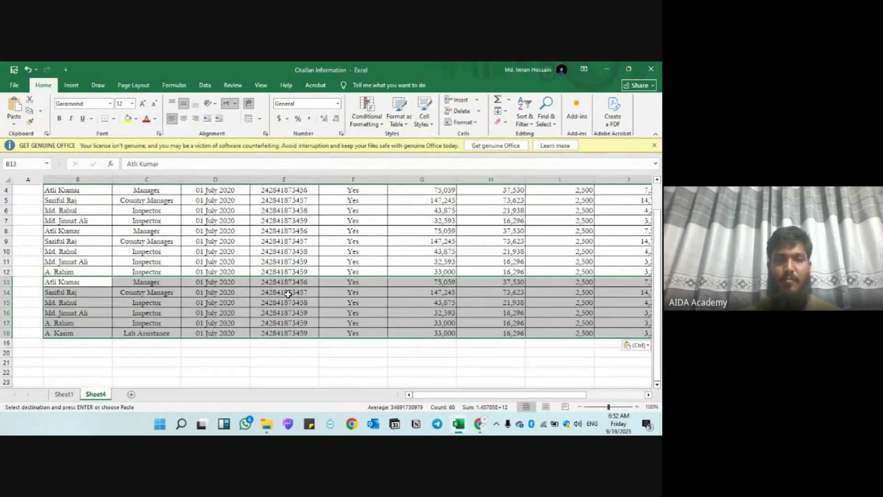
- Enter September in Month cell L13 and copy it down through L18 for the September employee rows
scroll(288, 293, "right", 3)
left_click(386, 282)
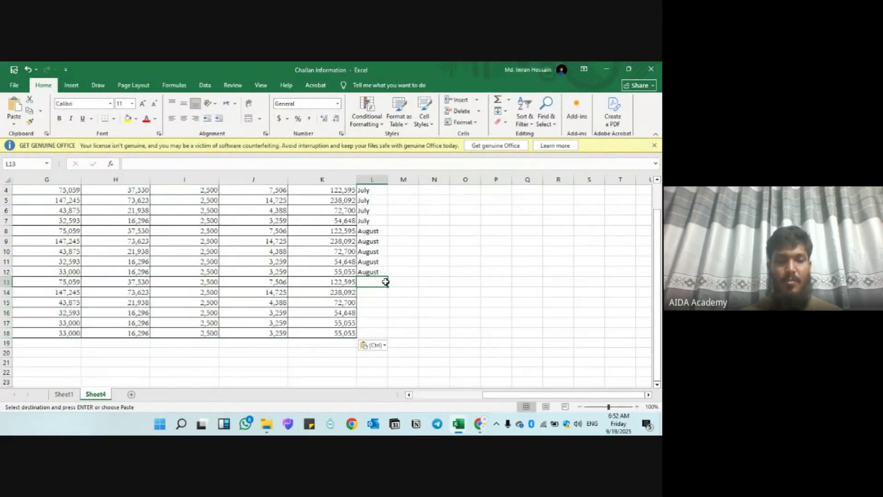
type("September")
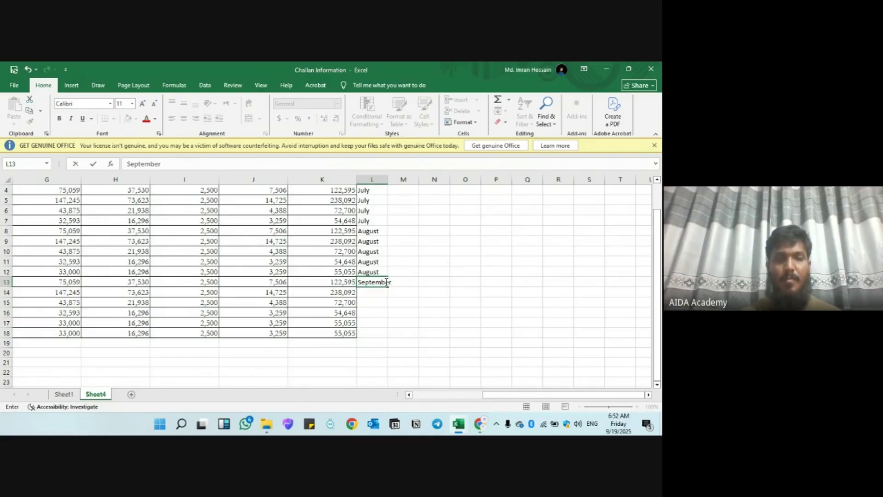
key("Tab")
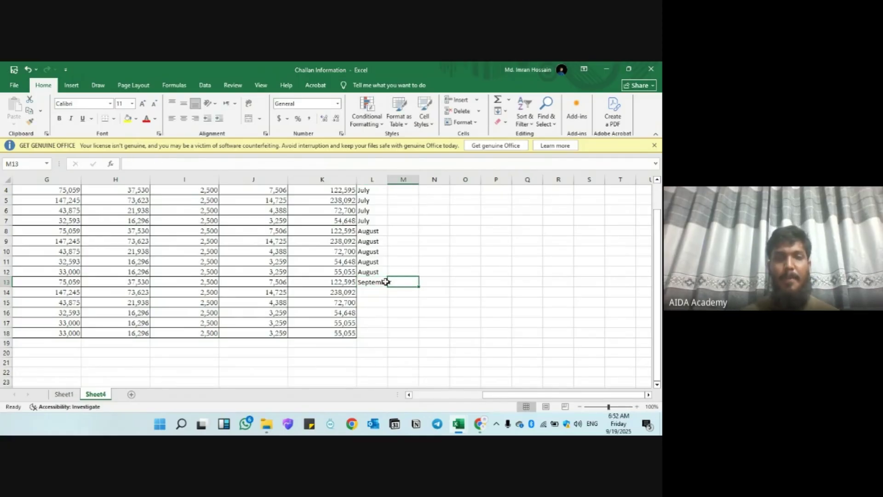
left_click(377, 282)
key("ctrl+c")
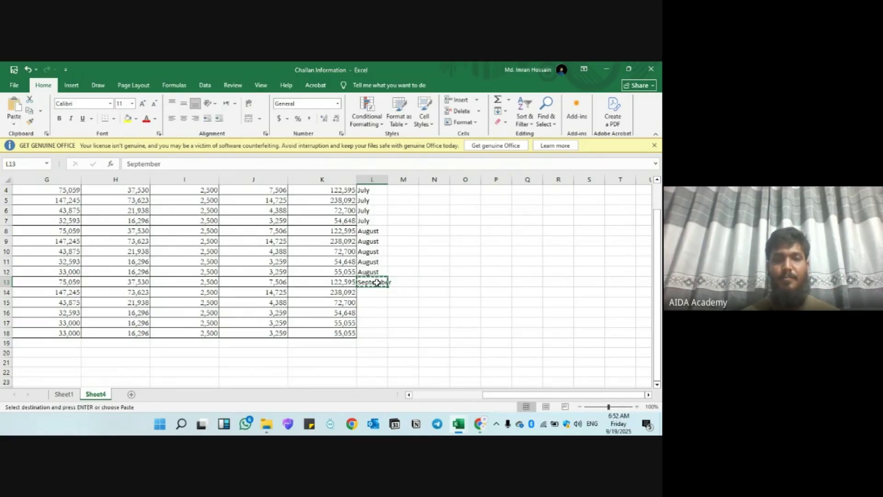
key("Down")
key("shift+Down")
key("shift+Down")
key("shift+Down")
key("shift+Down")
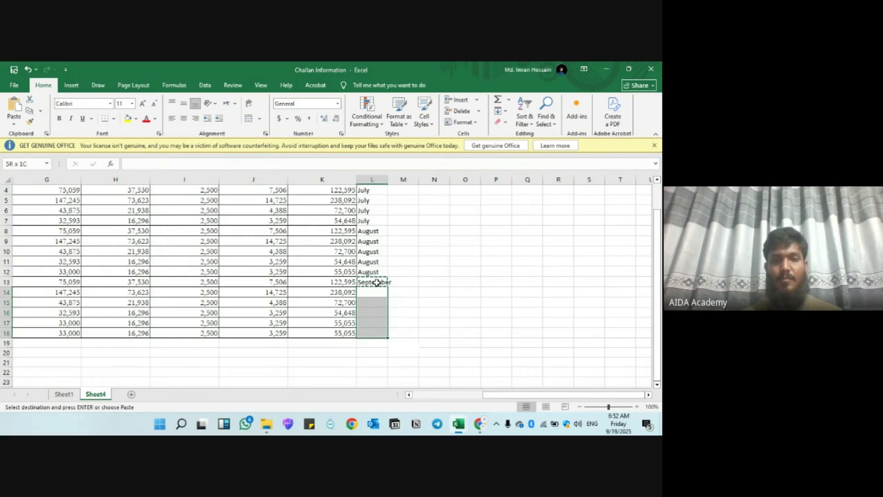
key("ctrl+v")
key("Escape")
left_click(328, 278)
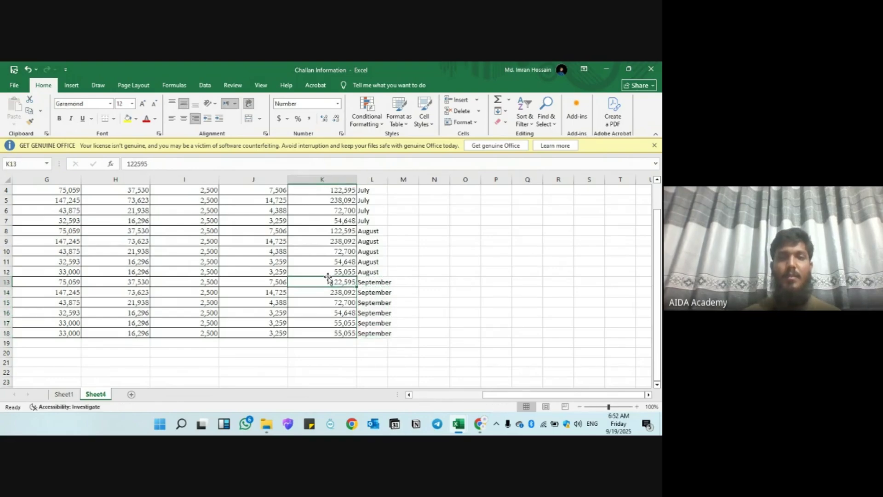
- Insert a new column L between Gross Salary and Month, and enter the header TDS in L3
scroll(328, 279, "left", 3)
scroll(328, 278, "up", 1)
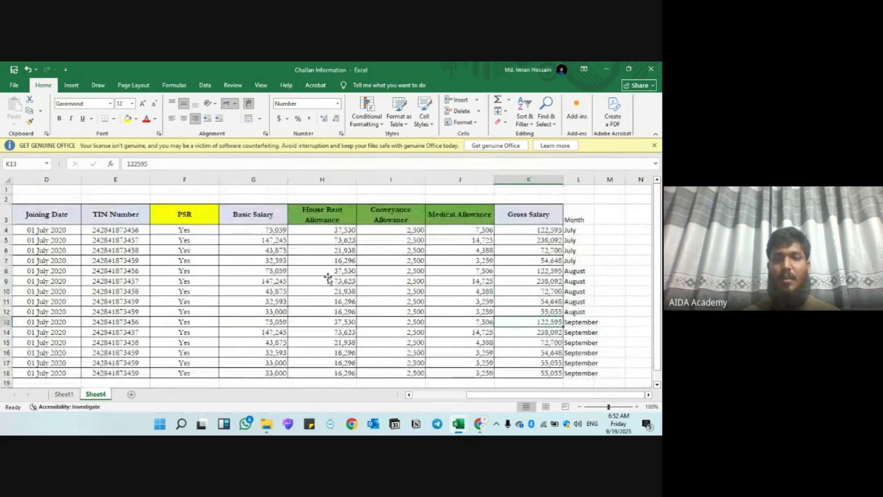
left_click(583, 179)
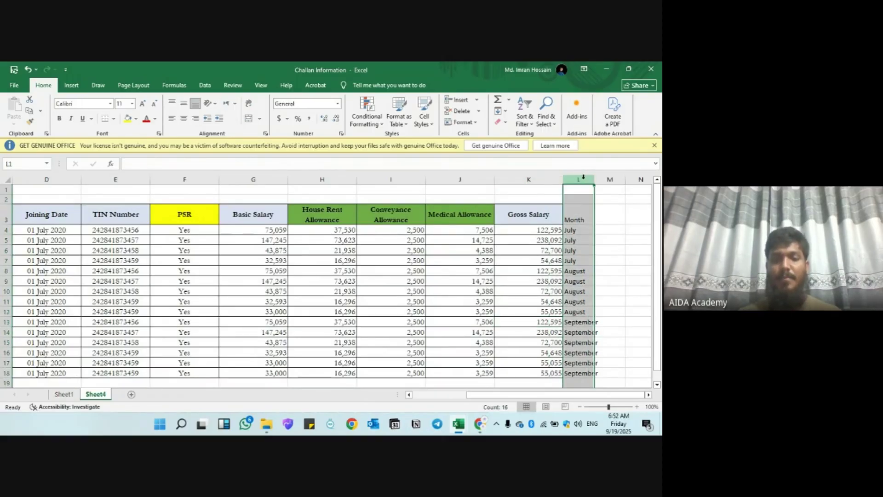
key("ctrl+shift+plus")
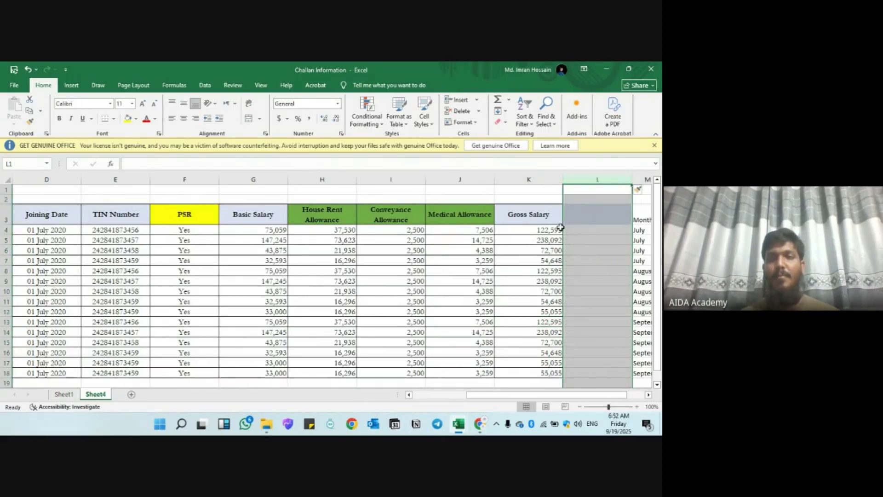
left_click(587, 216)
type("TDS")
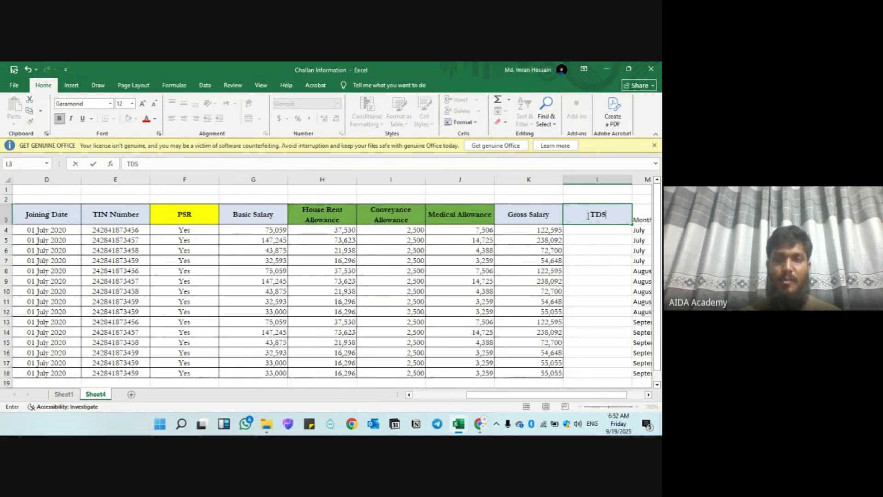
key("Return")
- Copy the filtered TDS values in N6:N9 of the July 2025 salary sheet into cell L4 of the Challan Information sheet
key("alt+Tab")
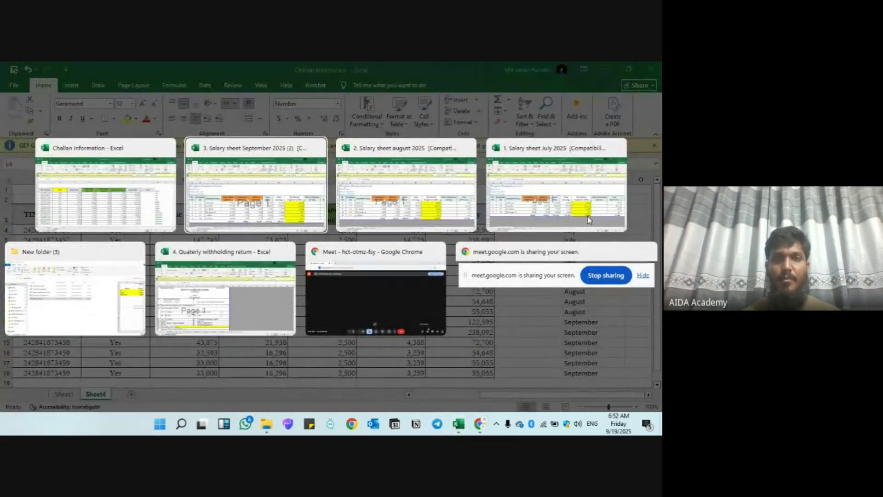
key("alt+Tab")
key("alt+Tab")
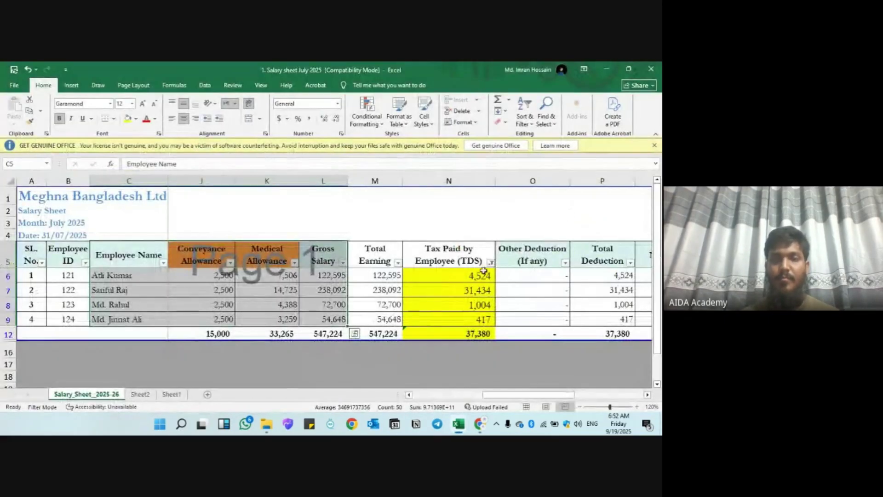
left_click(479, 275)
key("shift+Down")
key("shift+Down")
key("shift+Down")
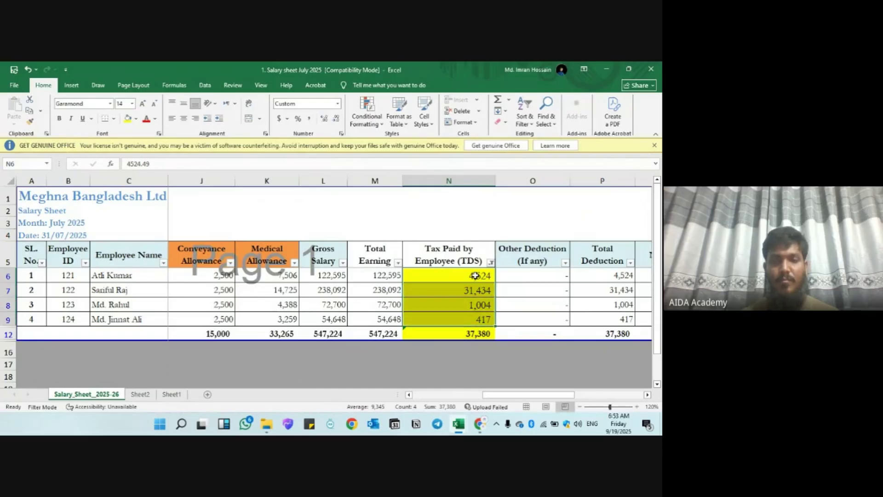
key("ctrl+c")
key("alt+Tab")
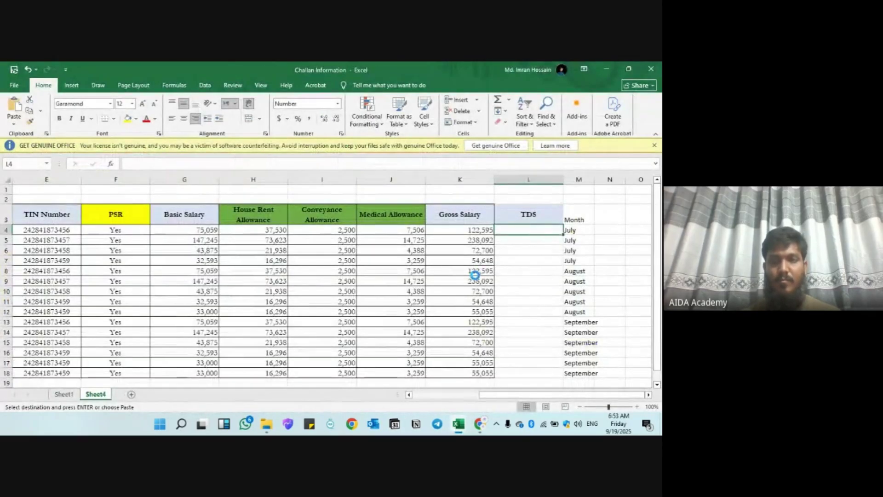
key("ctrl+v")
- Copy the filtered TDS values in N6:N10 of the August 2025 salary sheet into cell L8 of the Challan Information sheet
key("alt+Tab")
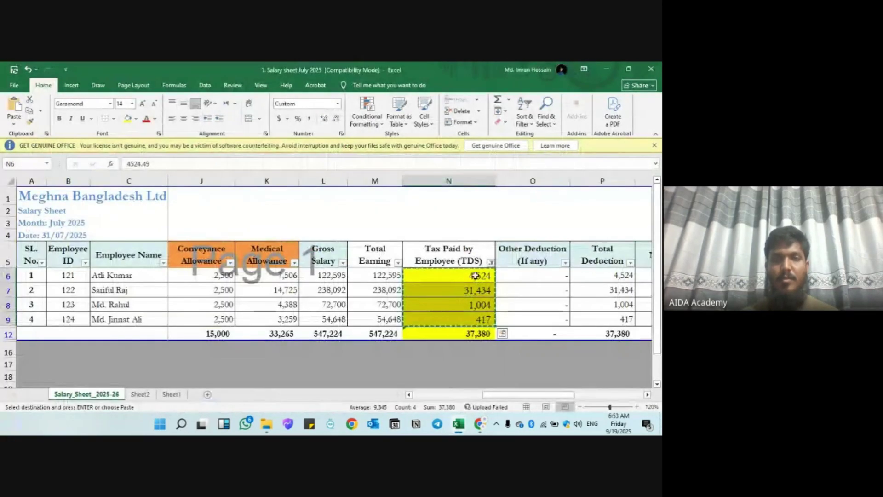
key("alt+Tab")
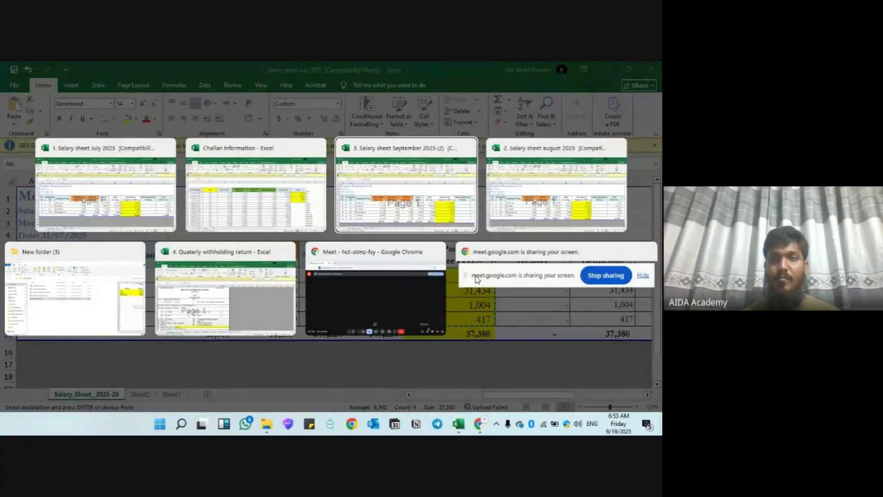
key("alt+Tab")
left_click_drag(472, 276, 470, 277)
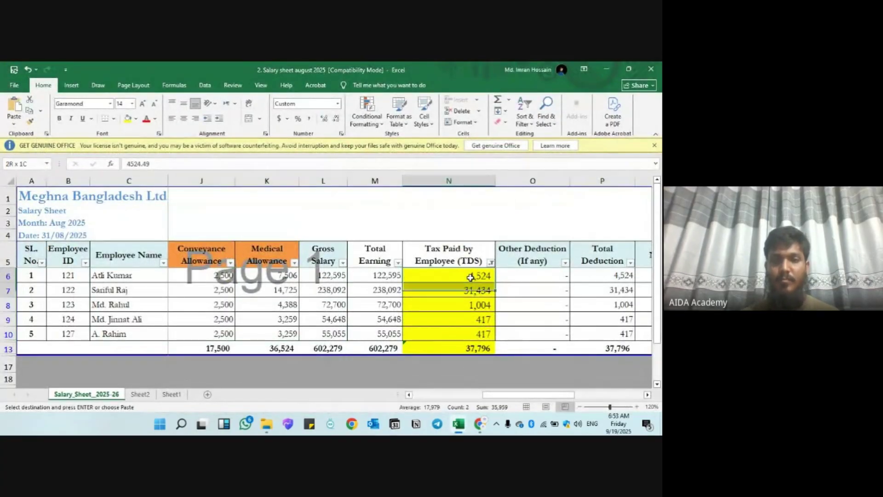
key("shift+Down")
key("shift+Down")
key("shift+Down")
key("shift+Down")
key("shift+Up")
key("ctrl+c")
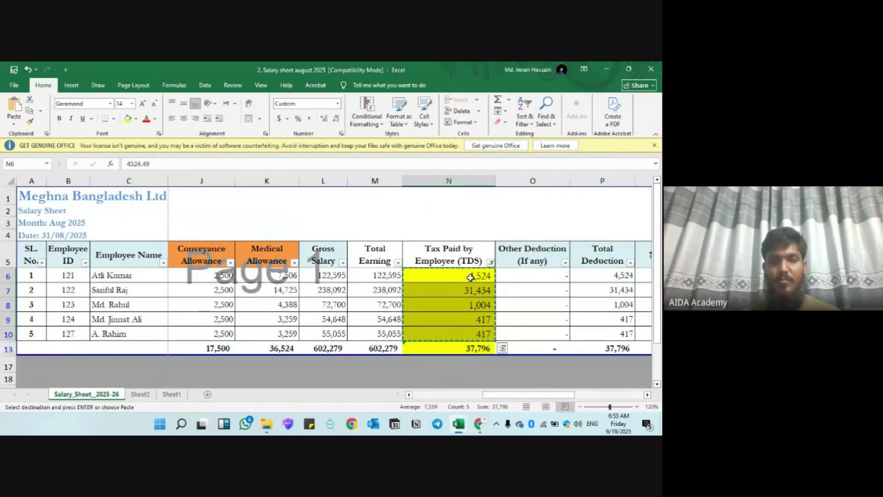
key("alt+Tab")
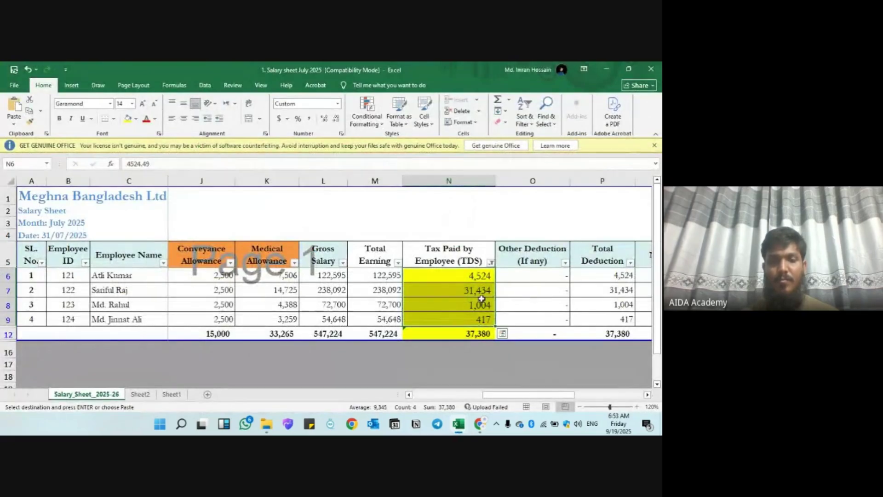
key("alt+Tab")
key("Tab")
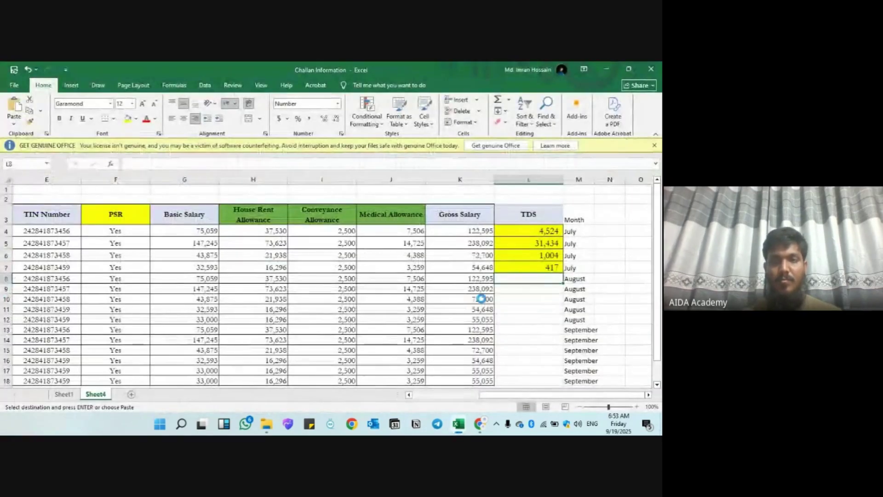
key("ctrl+v")
- Copy the filtered TDS values in N6:N11 of the September 2025 salary sheet into cell L13 of the Challan Information sheet
key("alt+Tab")
key("Tab")
key("Tab")
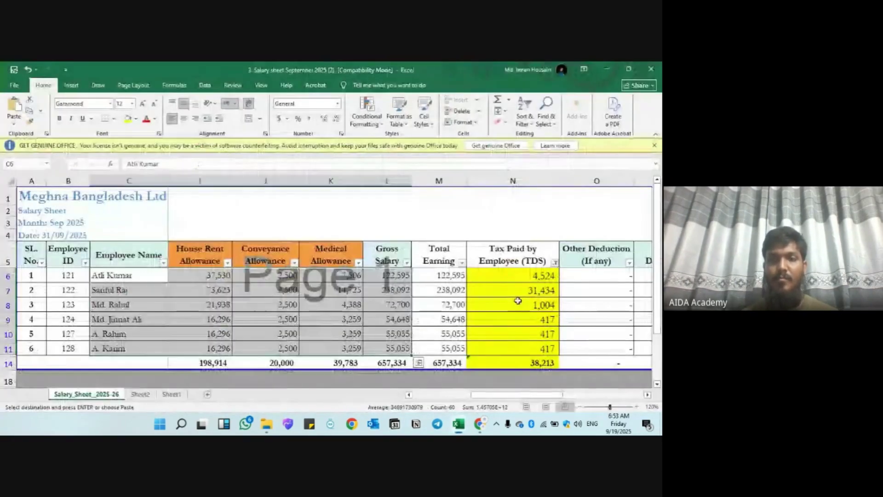
left_click(533, 275)
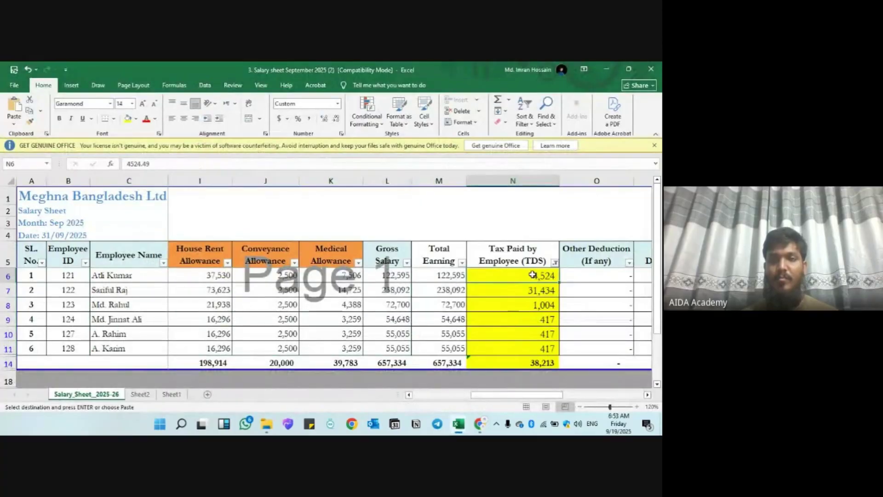
key("shift+Down")
key("shift+Down")
key("shift+Down")
key("shift+Down")
key("shift+Down")
key("ctrl+c")
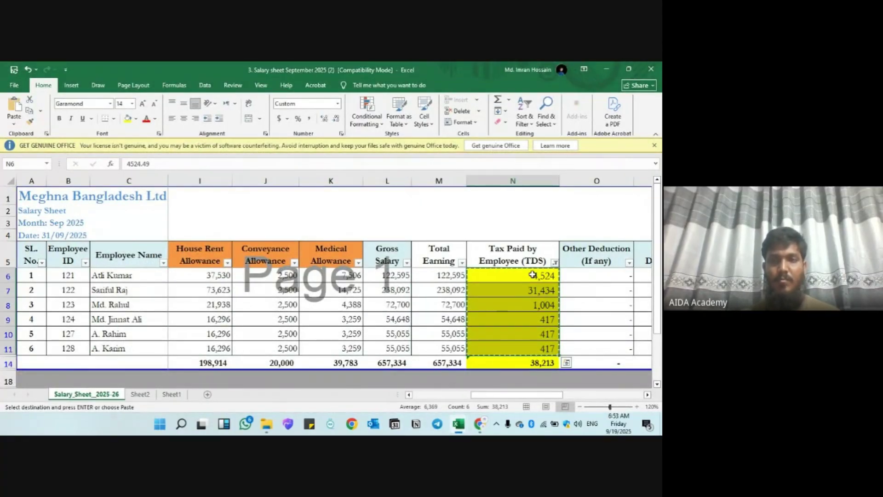
key("alt+Tab")
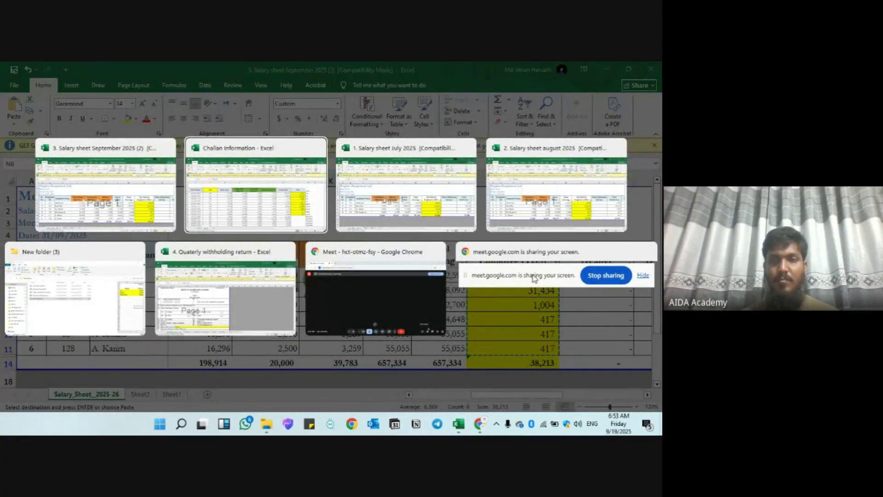
key("Down")
key("Down")
key("Down")
key("Down")
key("ctrl+v")
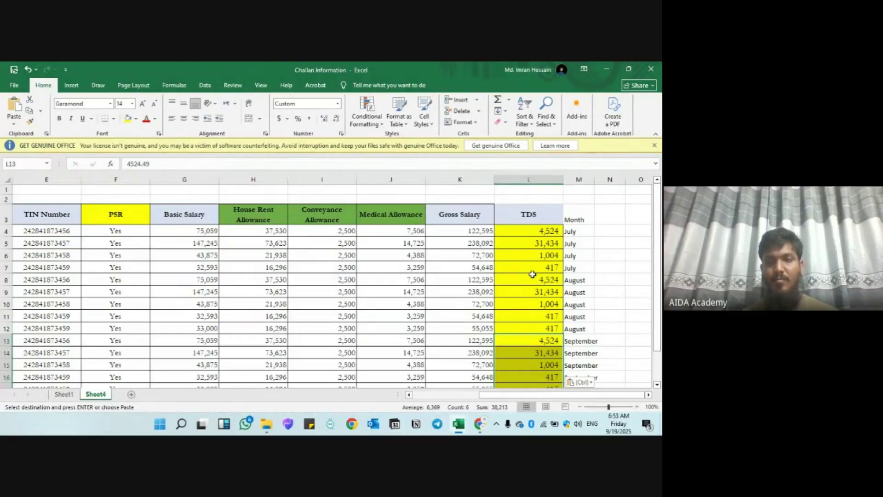
scroll(437, 329, "down", 3)
scroll(437, 332, "up", 3)
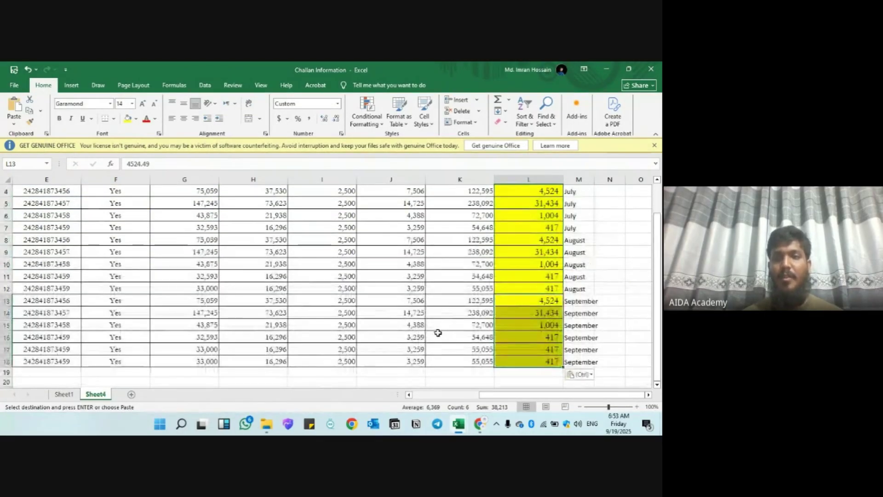
- Apply all borders to the combined table B3:M18 and autofit the width of the Month column
left_click(575, 216)
scroll(233, 249, "left", 3)
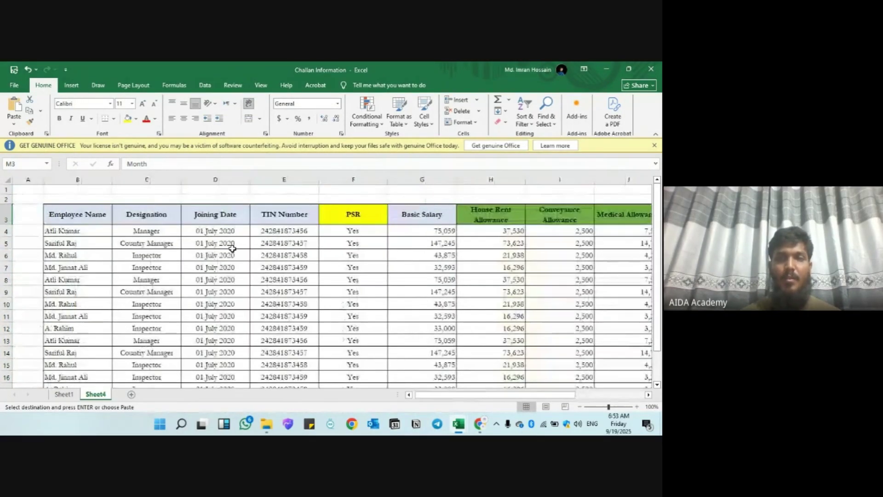
left_click_drag(73, 214, 585, 362)
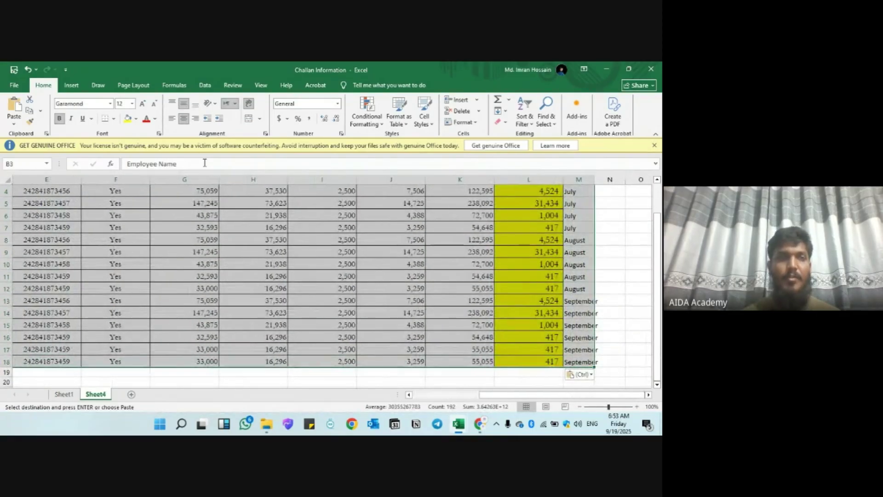
left_click(112, 123)
left_click(138, 218)
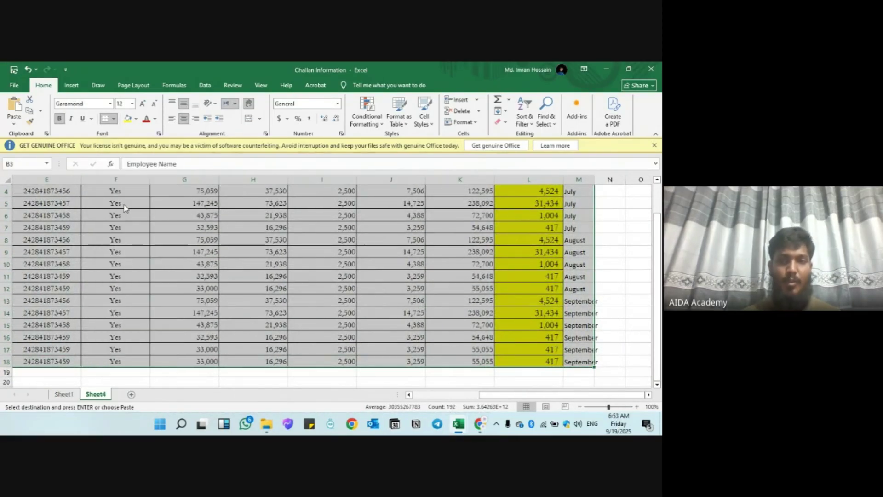
scroll(431, 277, "right", 3)
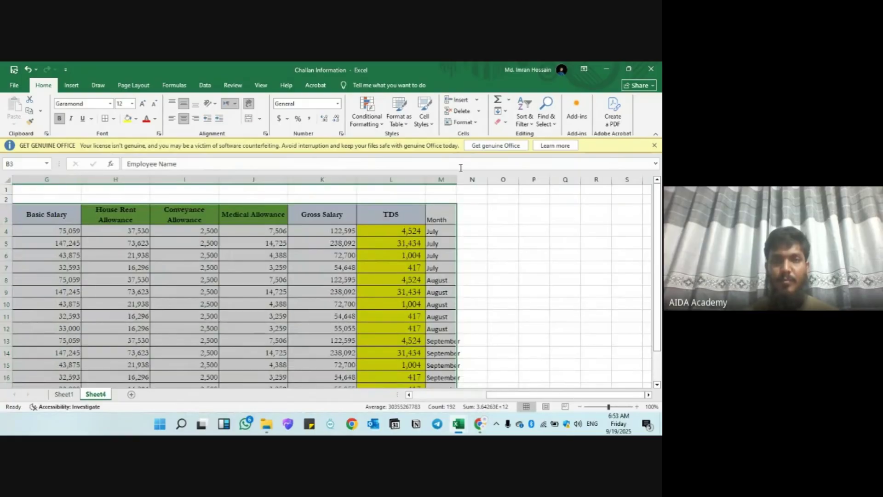
double_click(455, 183)
left_click(389, 264)
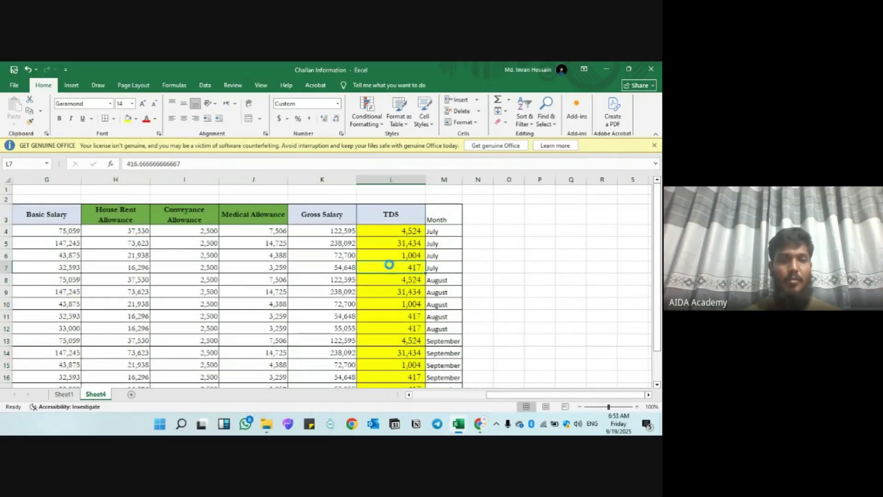
- Add a new worksheet and insert a PivotTable at its cell B4, using Sheet4 range B3:M18 as the source
left_click(131, 394)
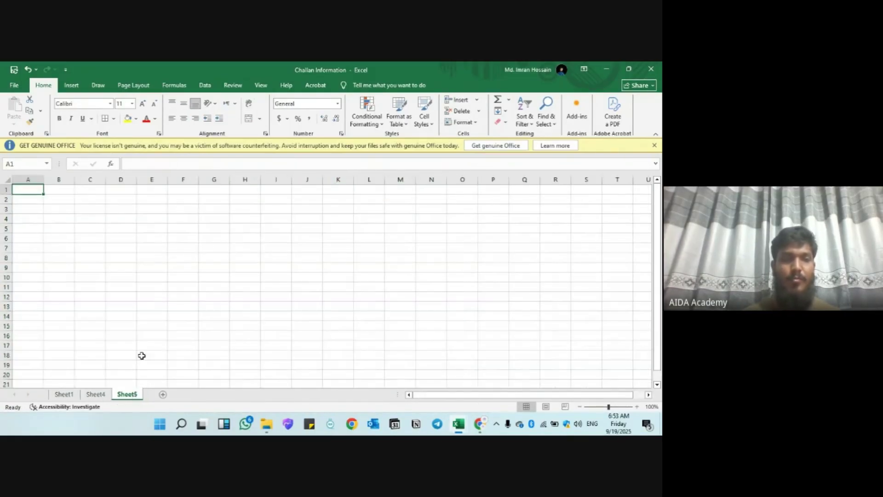
left_click(50, 220)
left_click(71, 86)
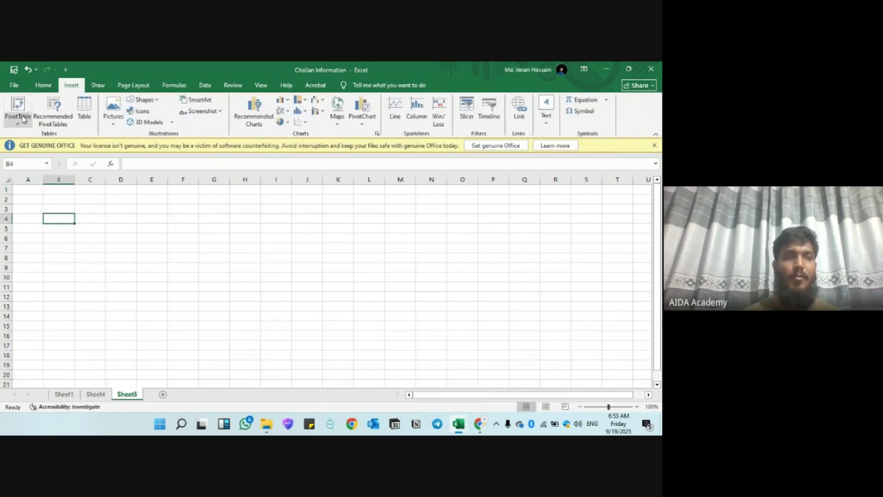
left_click(22, 118)
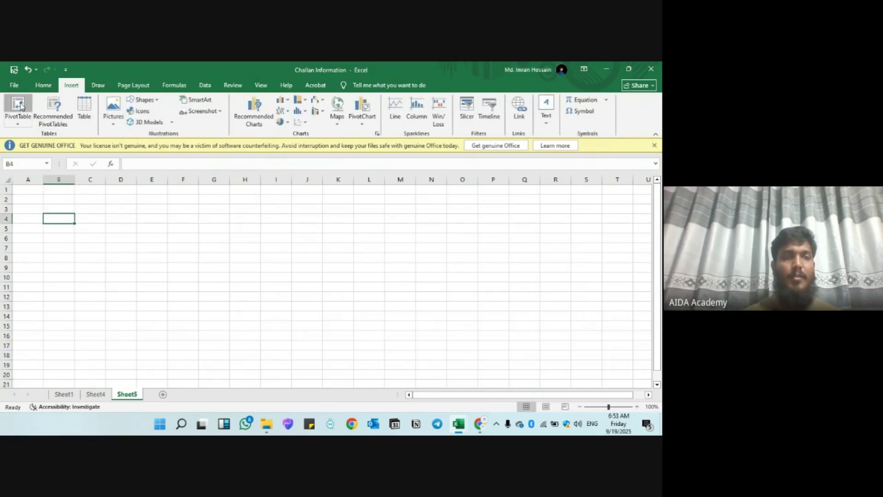
left_click(104, 395)
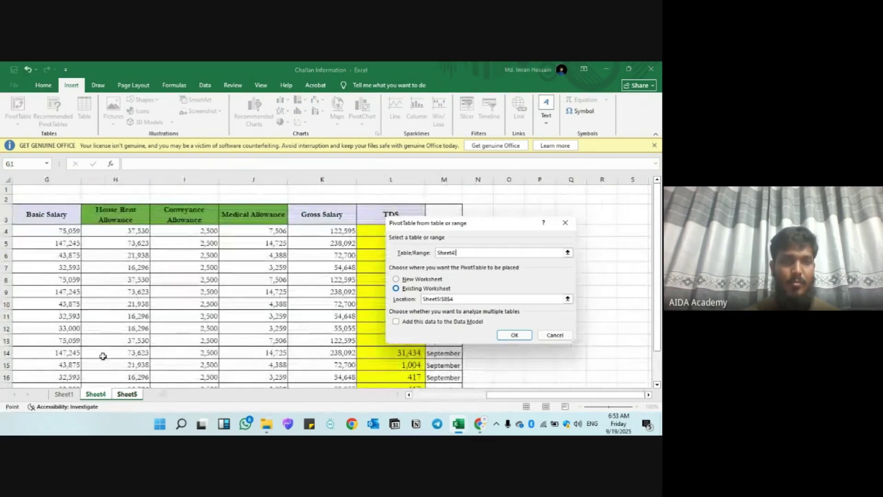
left_click(42, 217)
key("ctrl+Left")
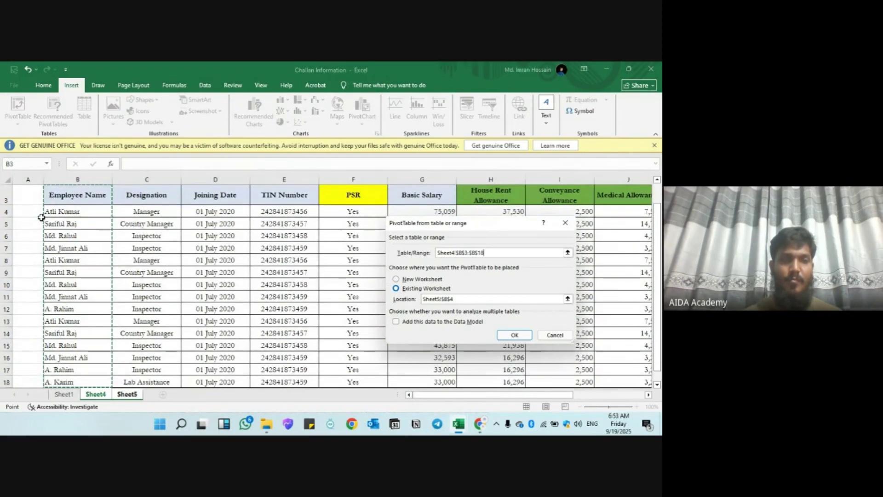
key("ctrl+shift+Down")
key("shift+Right")
key("shift+Right")
key("shift+Right")
key("shift+Right")
key("shift+Right")
key("shift+Right")
key("shift+Right")
key("shift+Right")
key("shift+Right")
key("shift+Right")
key("shift+Right")
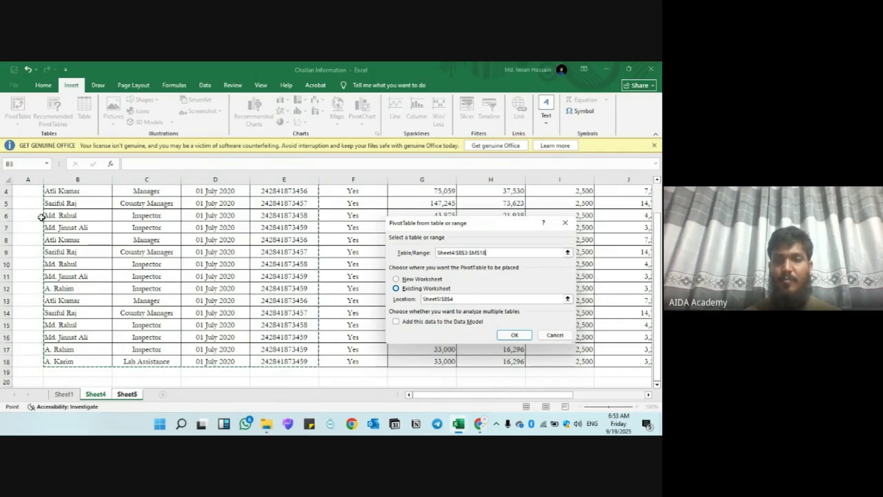
key("Return")
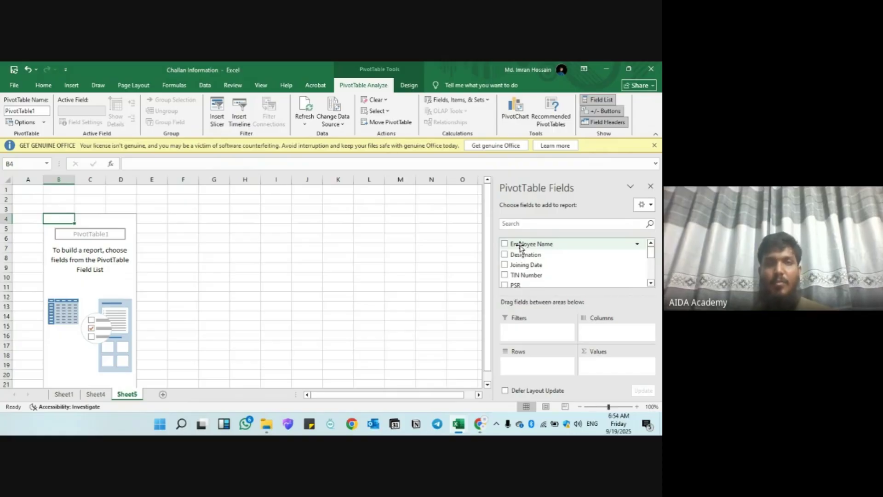
- Set the PivotTable to tabular form with grand totals on for columns only and no subtotals
left_click(409, 85)
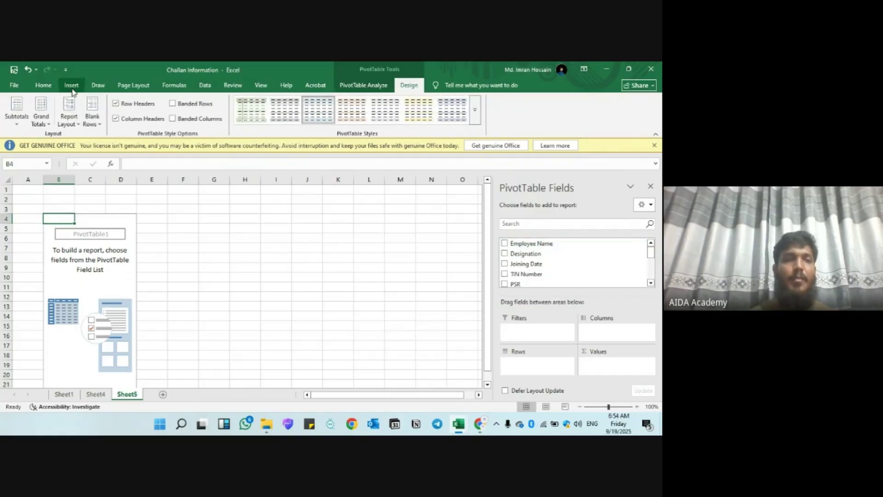
left_click(62, 121)
left_click(98, 191)
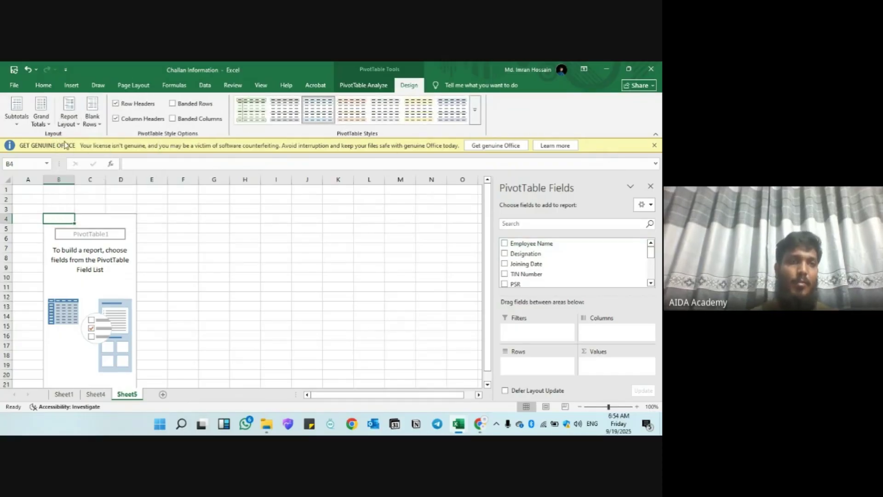
left_click(46, 124)
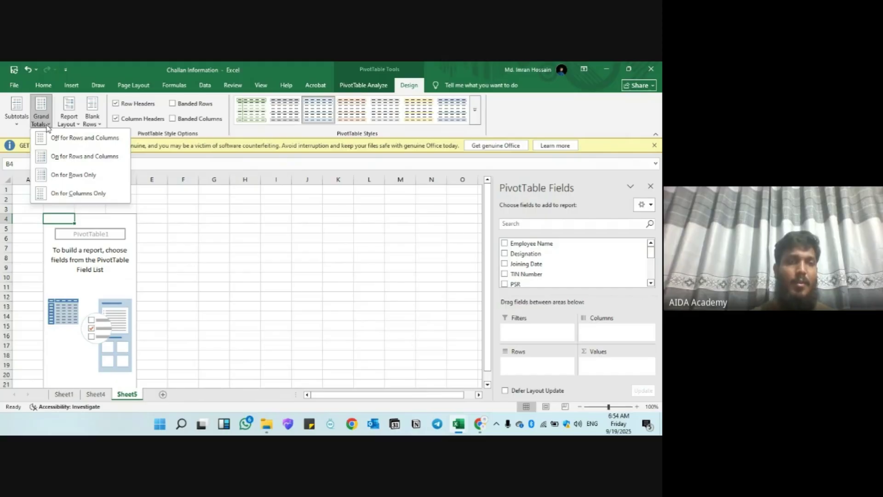
left_click(79, 193)
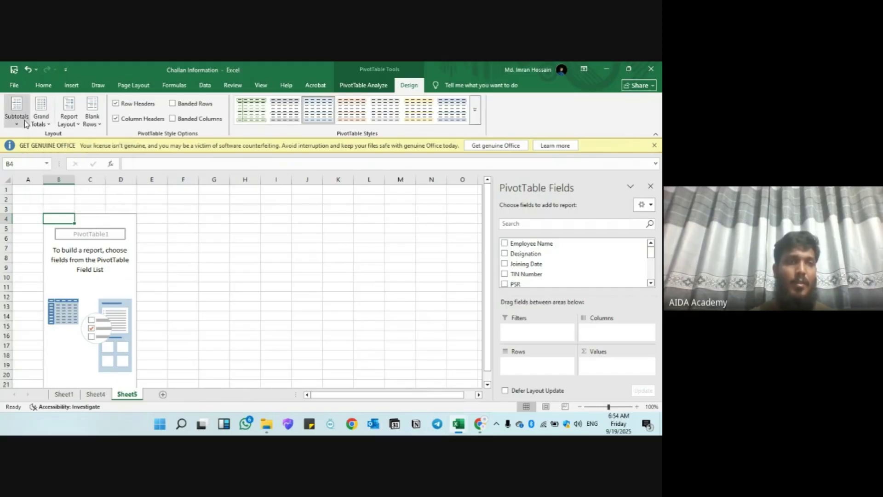
left_click(26, 126)
left_click(86, 145)
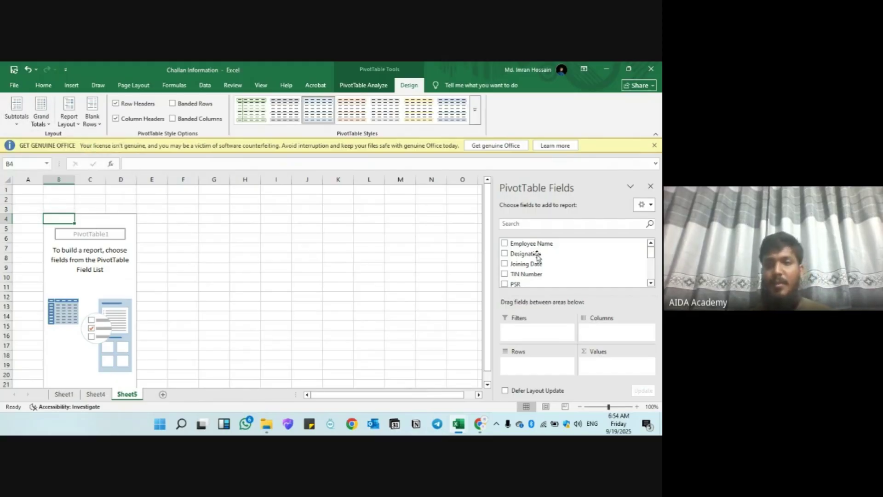
- Add Employee Name, Designation and TIN Number, in that order, as row fields of the PivotTable
left_click_drag(536, 243, 537, 367)
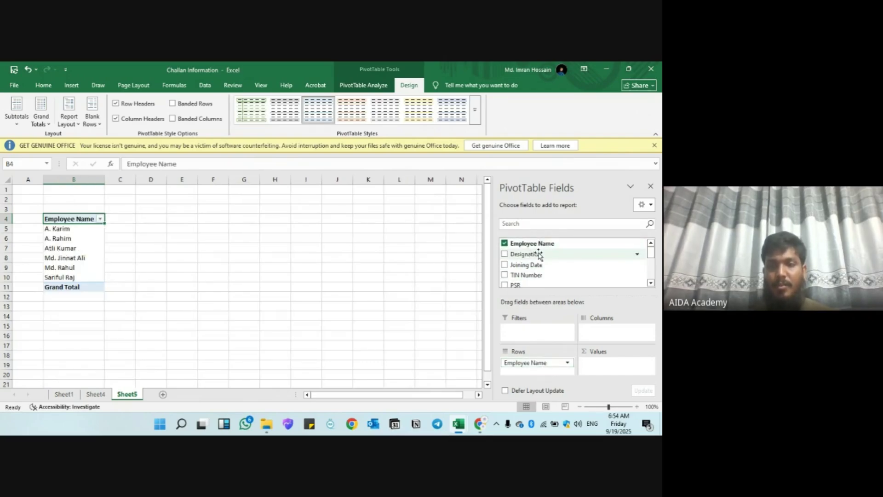
left_click_drag(540, 255, 534, 372)
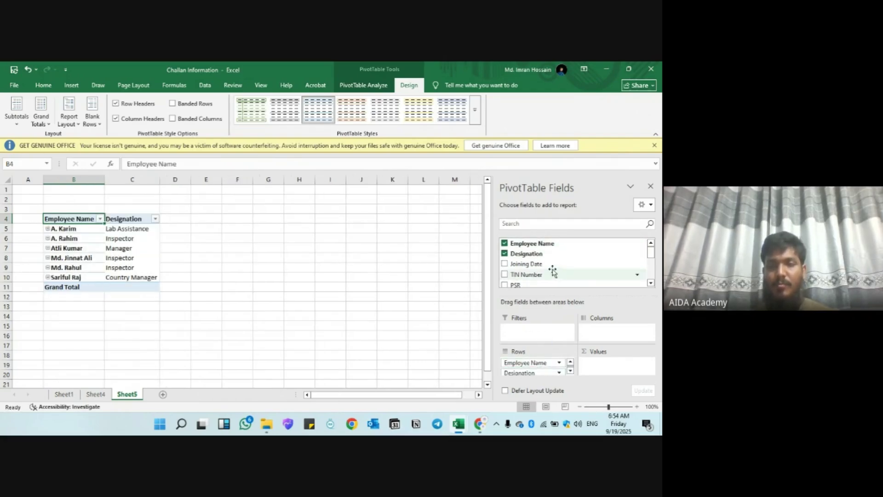
left_click(651, 283)
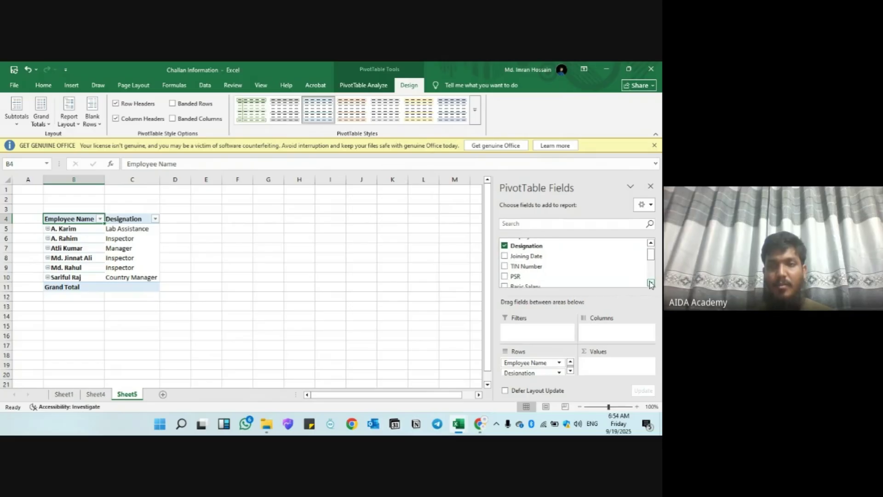
left_click(651, 283)
left_click_drag(529, 258, 535, 375)
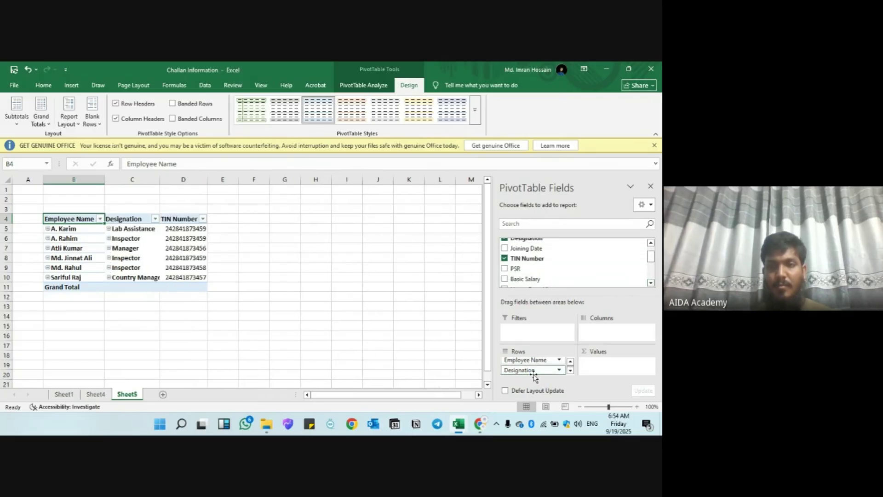
scroll(616, 270, "down", 1)
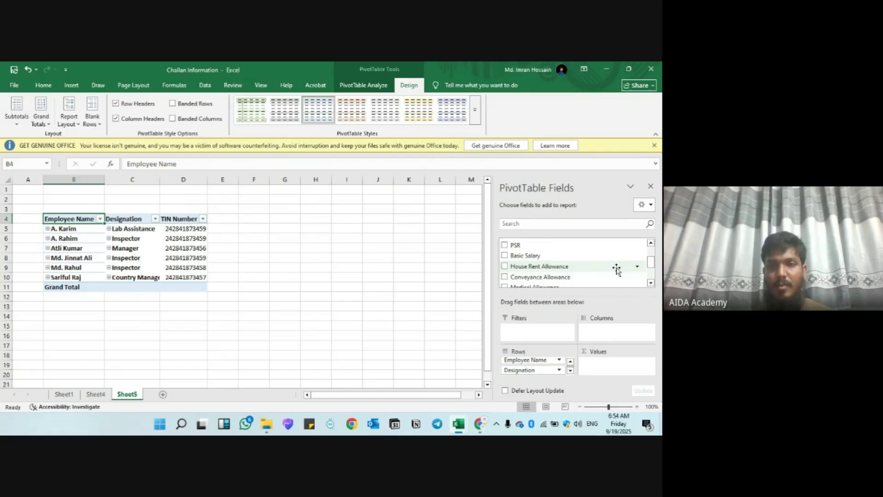
left_click_drag(654, 269, 654, 270)
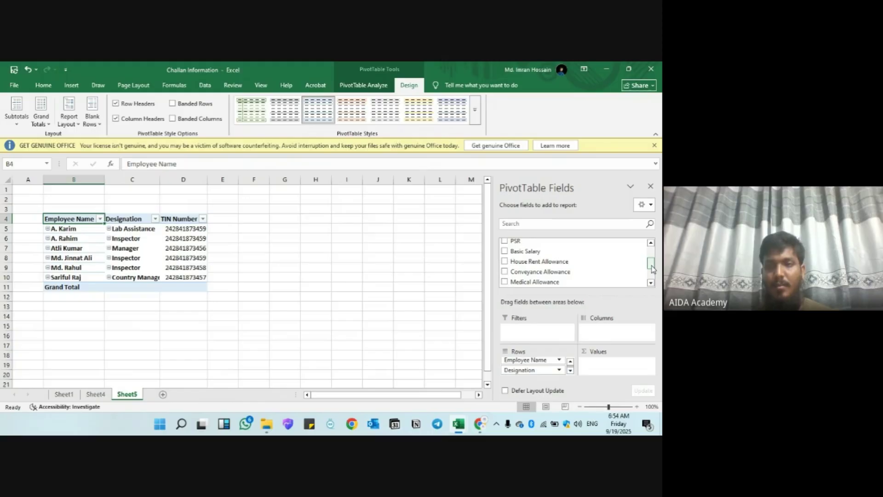
- Add Basic Salary, House Rent Allowance, Conveyance Allowance, Medical Allowance, Gross Salary and TDS as summed value fields of the PivotTable
left_click_drag(525, 251, 624, 366)
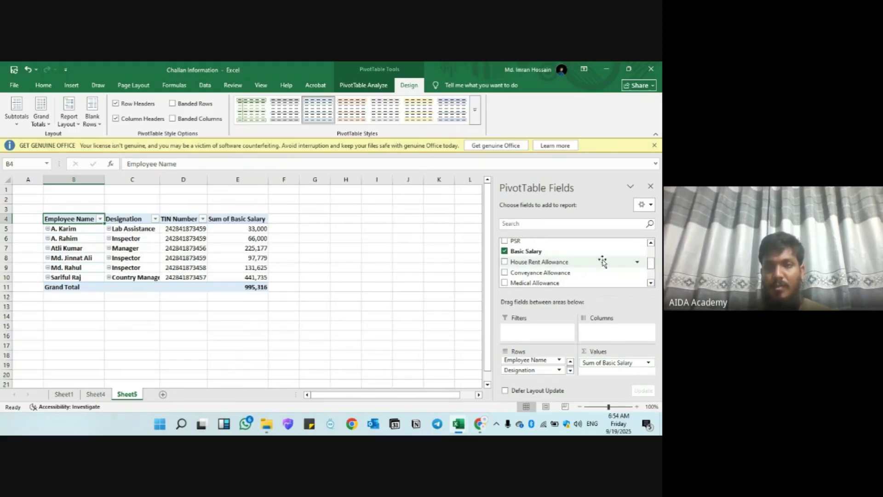
left_click(505, 261)
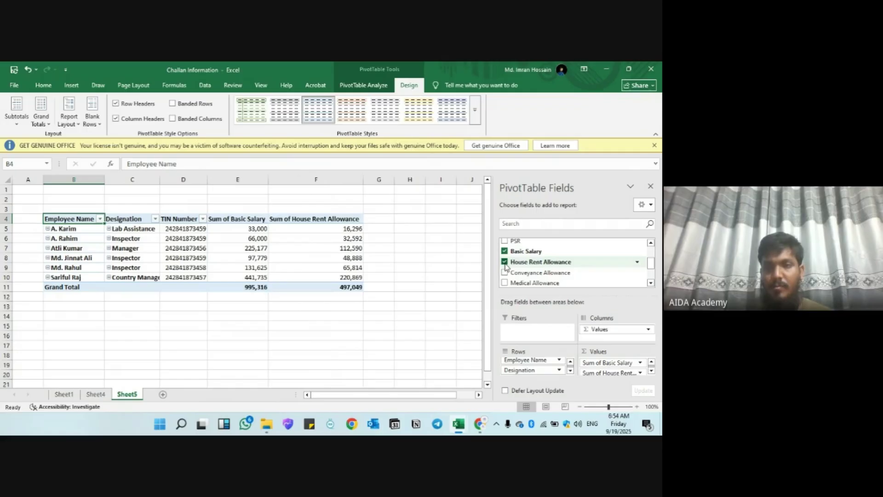
left_click(505, 272)
left_click(505, 282)
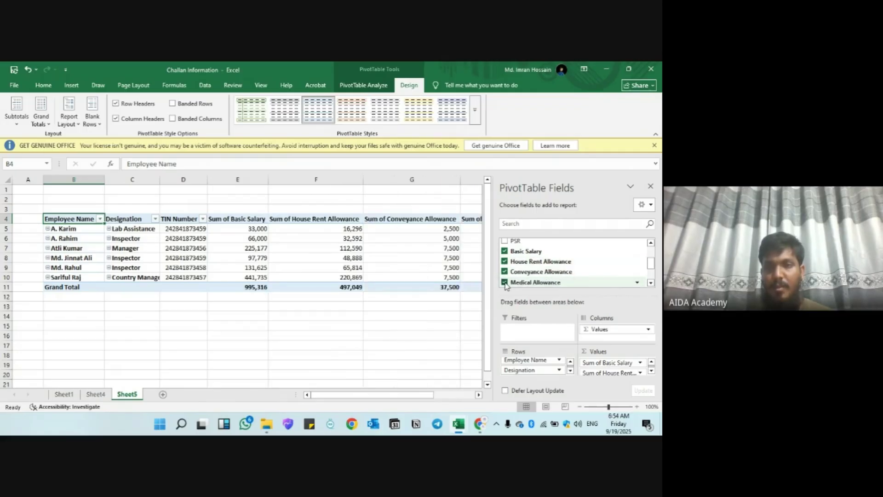
scroll(507, 276, "down", 2)
left_click(505, 252)
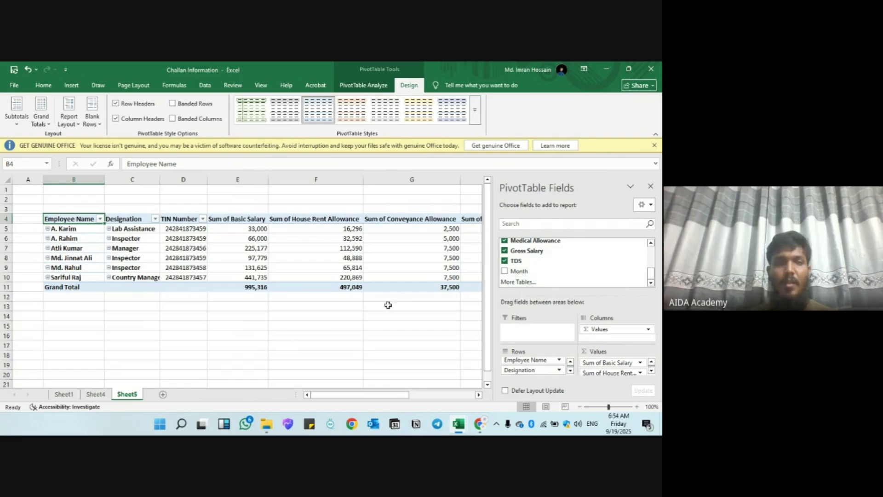
left_click(287, 338)
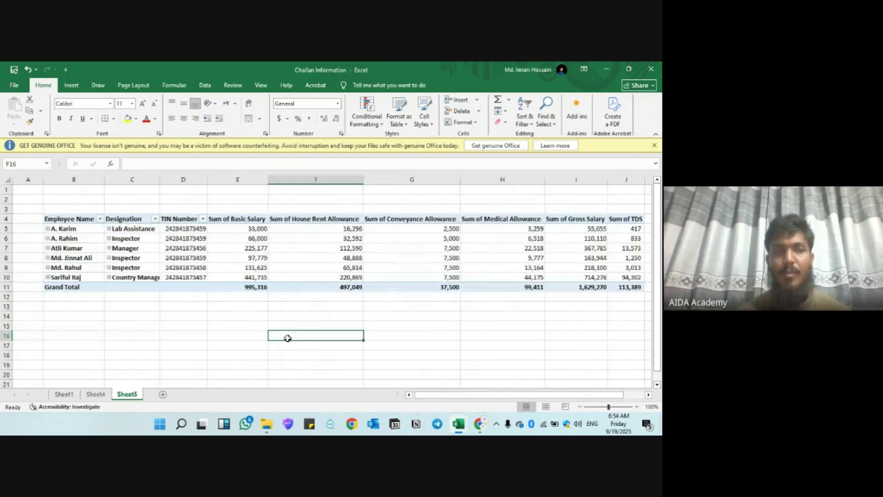
left_click(79, 224)
key("Down")
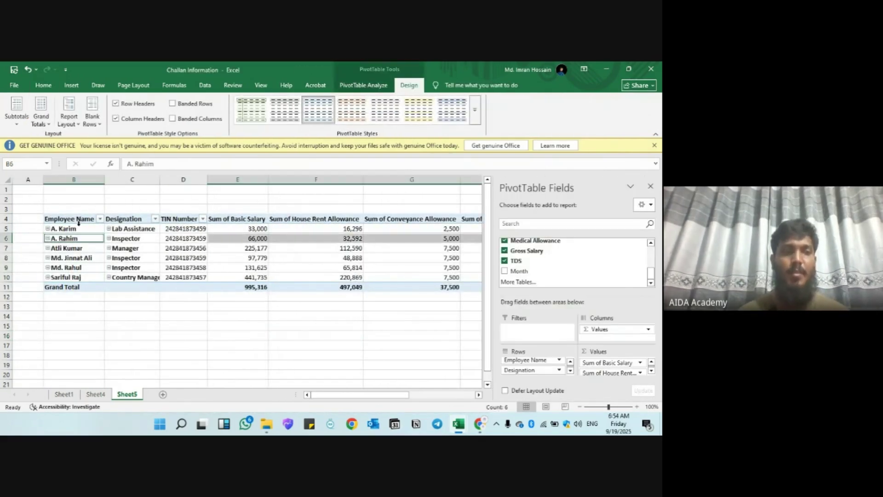
key("Left")
- Switch to the workbook "4. Quaterly withholding return" and open its Schedule-C sheet at the employee table
key("alt+Tab")
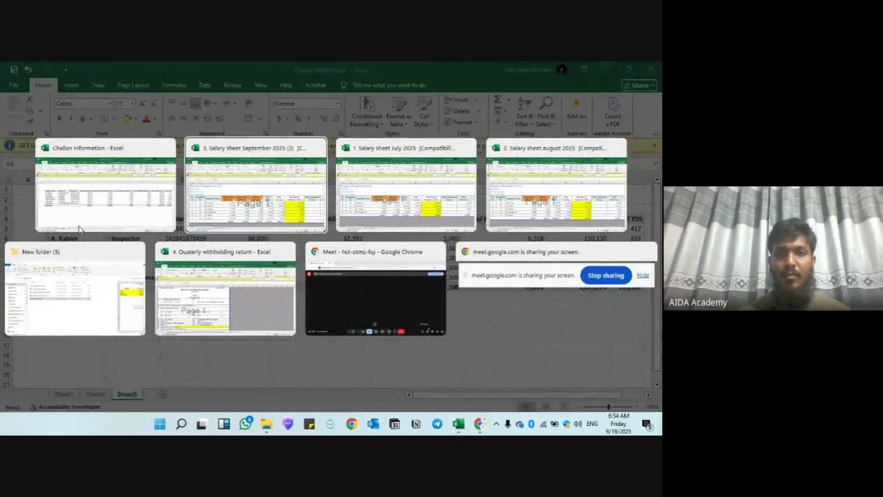
key("Down")
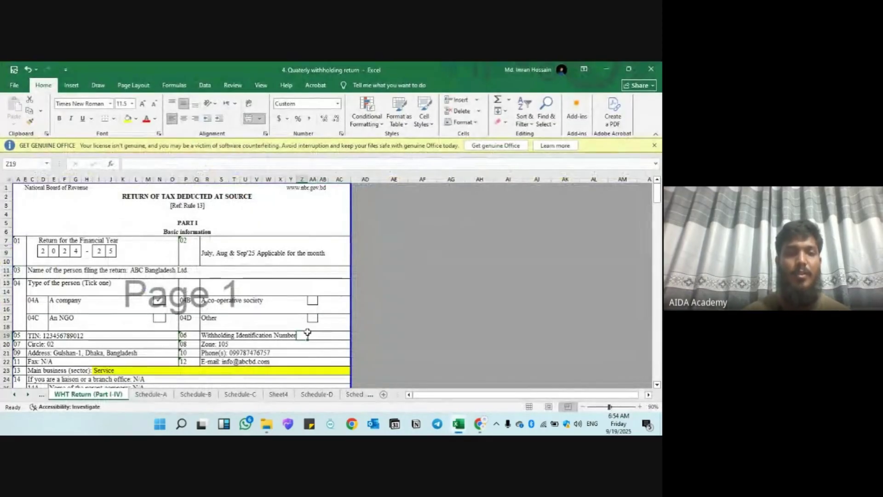
scroll(308, 333, "down", 8)
scroll(308, 333, "down", 3)
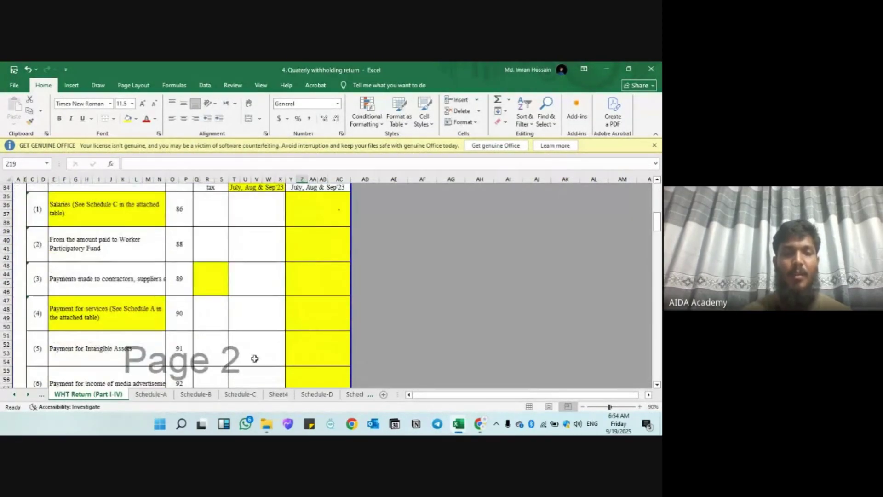
left_click(240, 395)
scroll(86, 274, "left", 3)
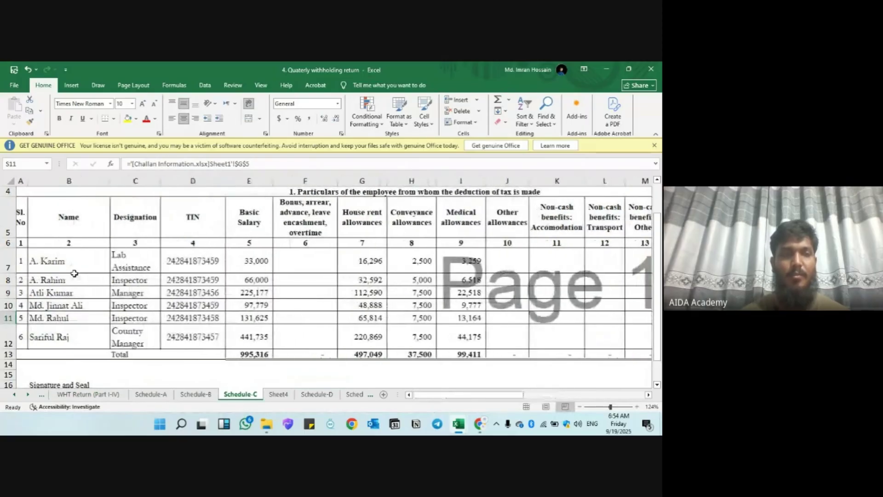
- Clear the old employee entries in rows 7 to 12 of Schedule-C, from the Name column onwards, keeping the serial numbers
left_click_drag(73, 262, 533, 335)
key("Delete")
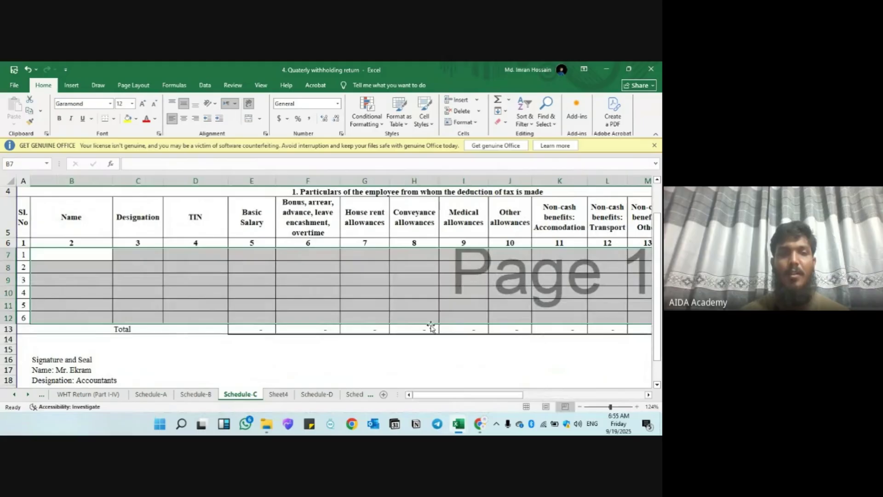
left_click(268, 269)
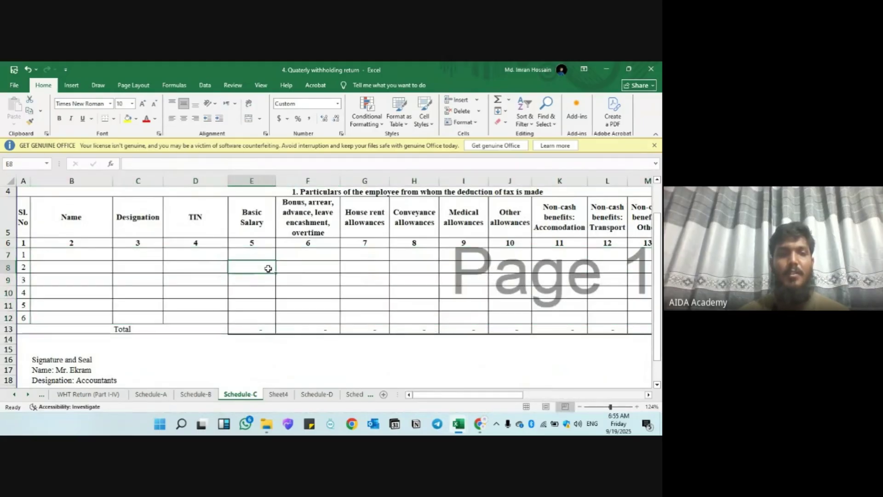
- Link Name cell B7 of Schedule-C to the first employee's name in cell B5 of Sheet5 in Challan Information
left_click(63, 257)
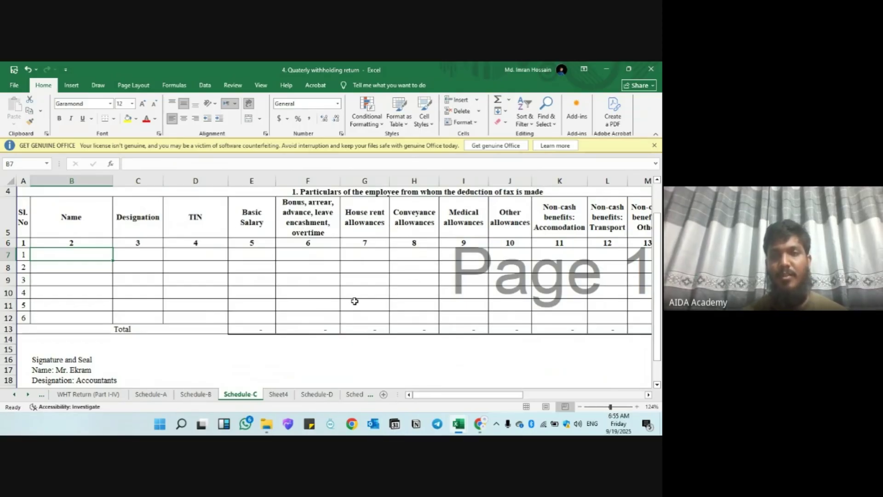
type("=")
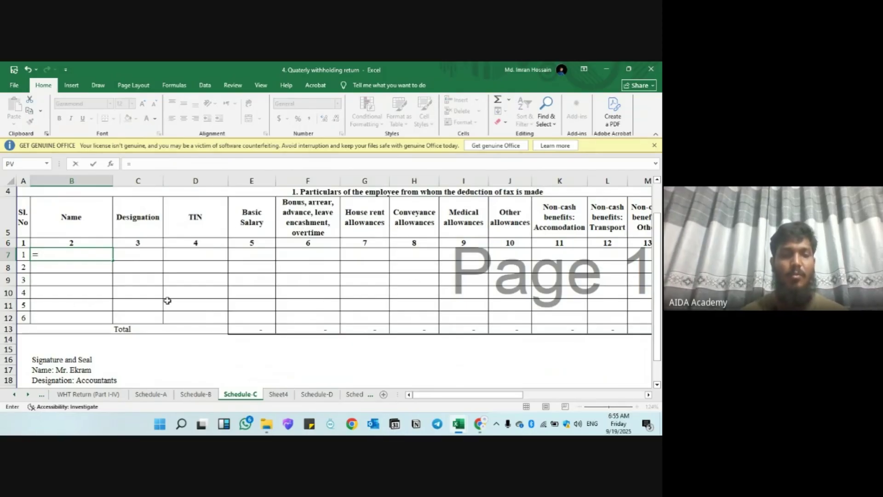
key("alt+Tab")
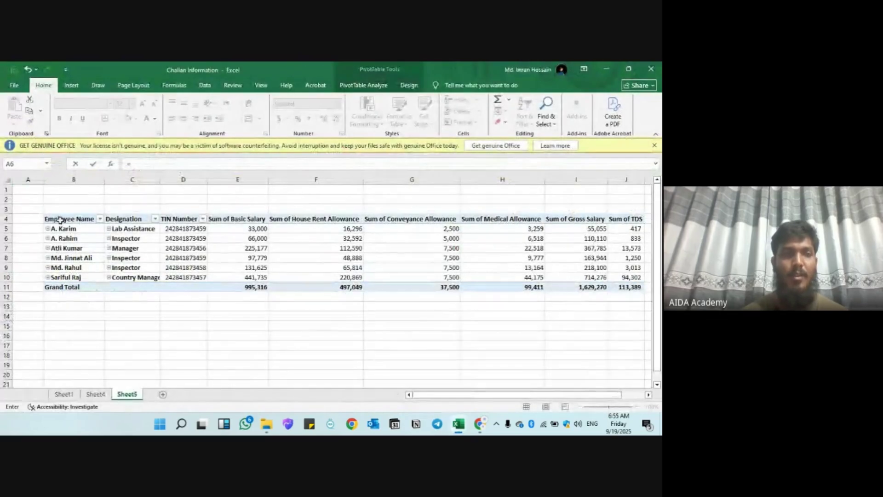
left_click(67, 228)
key("Return")
key("Up")
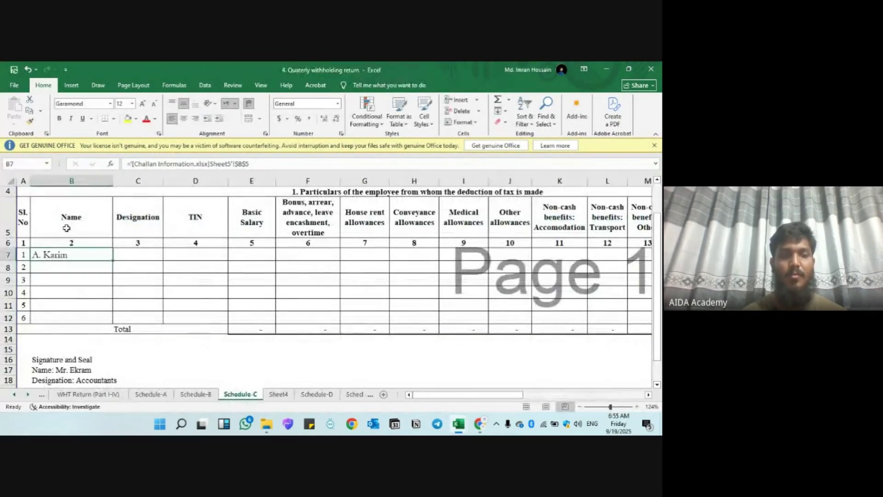
key("ctrl+c")
key("Right")
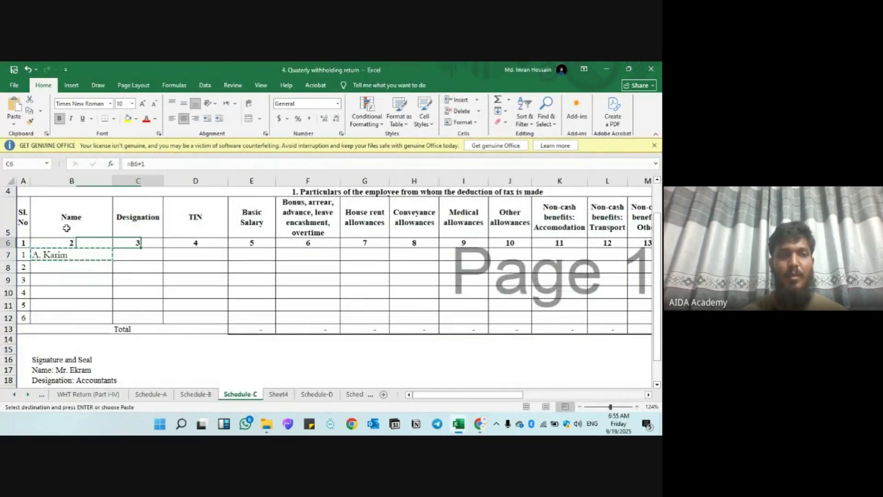
- Link Designation cell C7 and TIN cell D7 to the first employee's cells C5 and D5 in the PivotTable sheet
type("=")
key("alt+Tab")
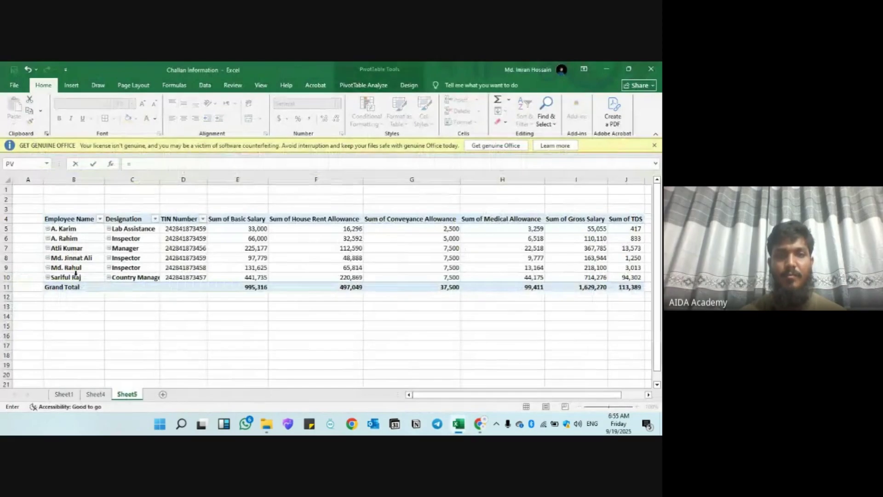
left_click(140, 229)
key("Tab")
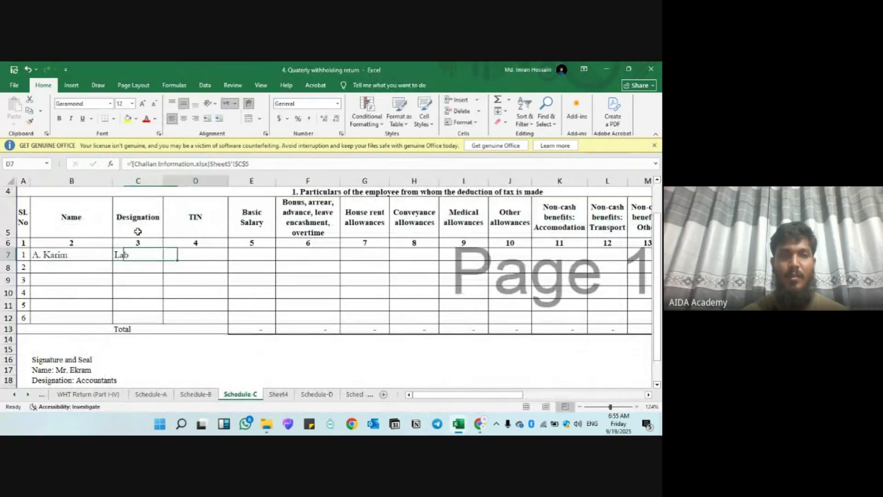
type("=")
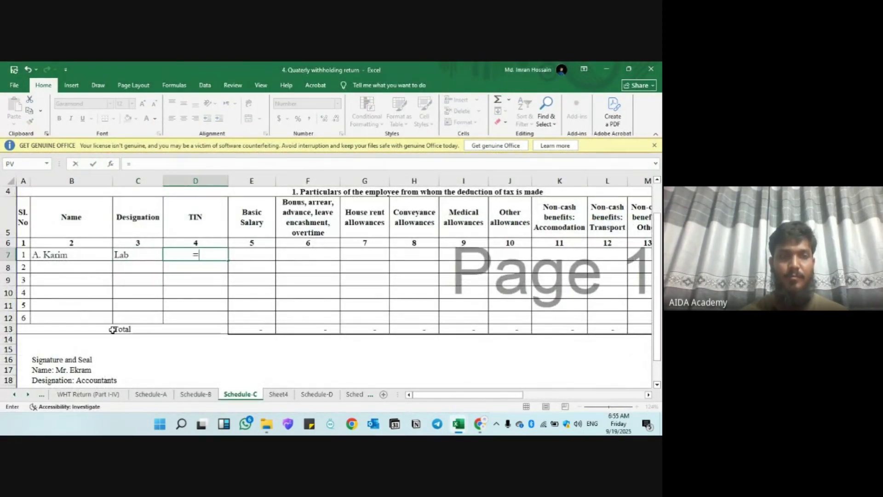
key("alt+Tab")
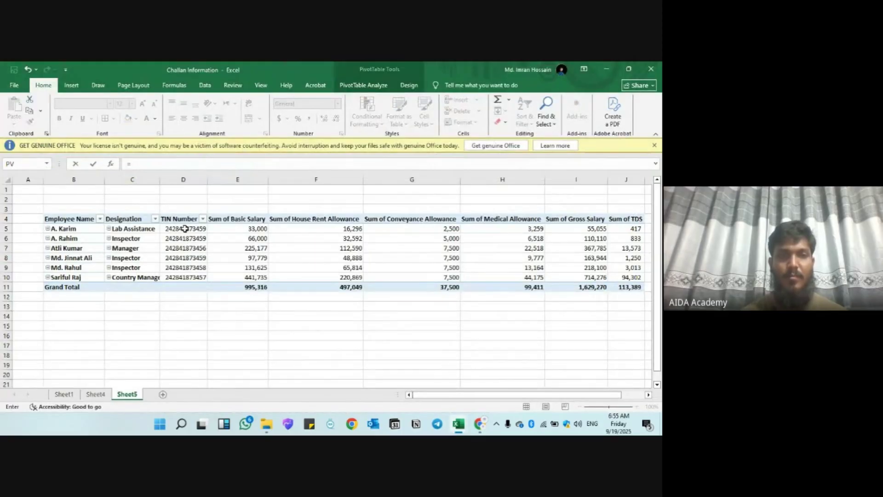
left_click(185, 229)
key("Tab")
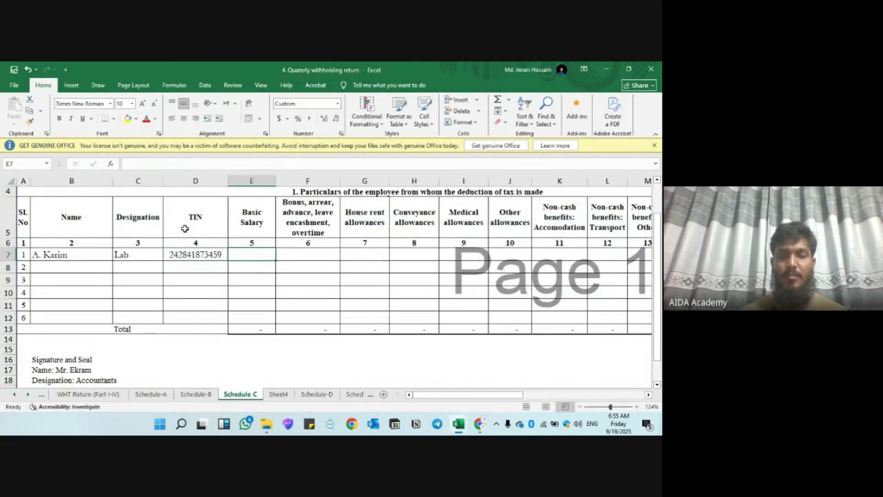
- Link Basic Salary cell E7 and House rent allowances cell G7 to the first employee's matching PivotTable sums
type("=")
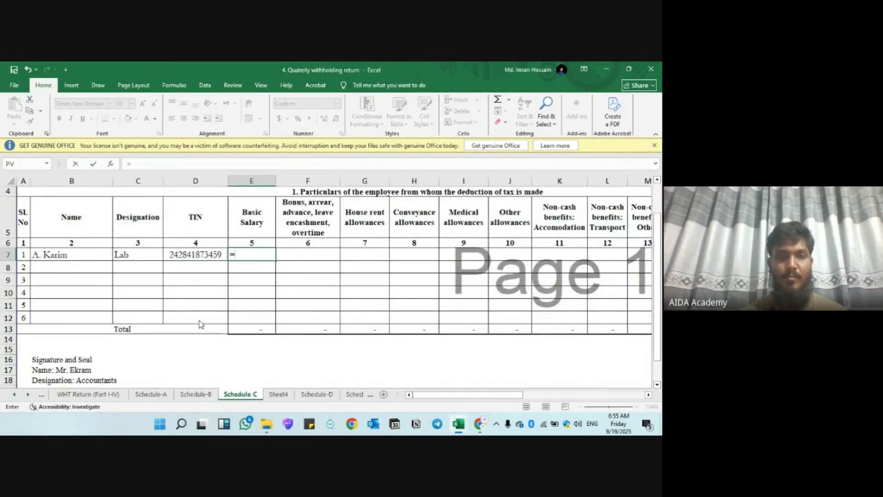
key("alt+Tab")
key("Tab")
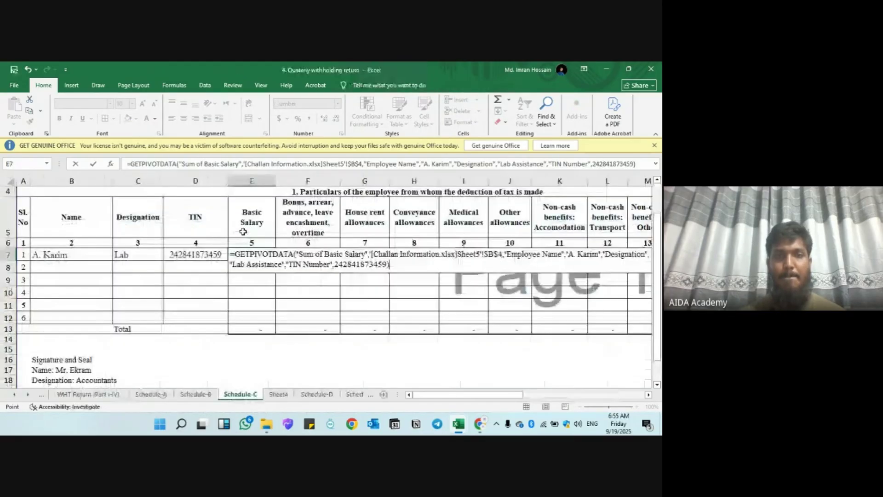
key("Tab")
type("=")
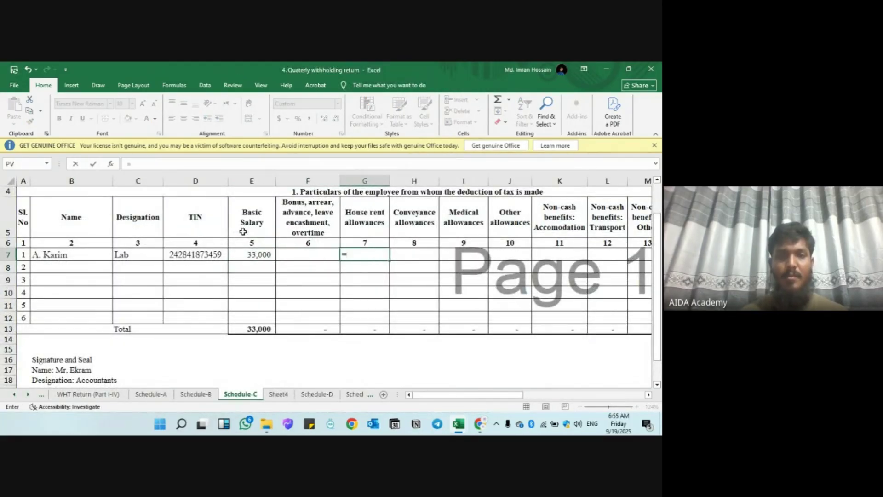
key("alt+Tab")
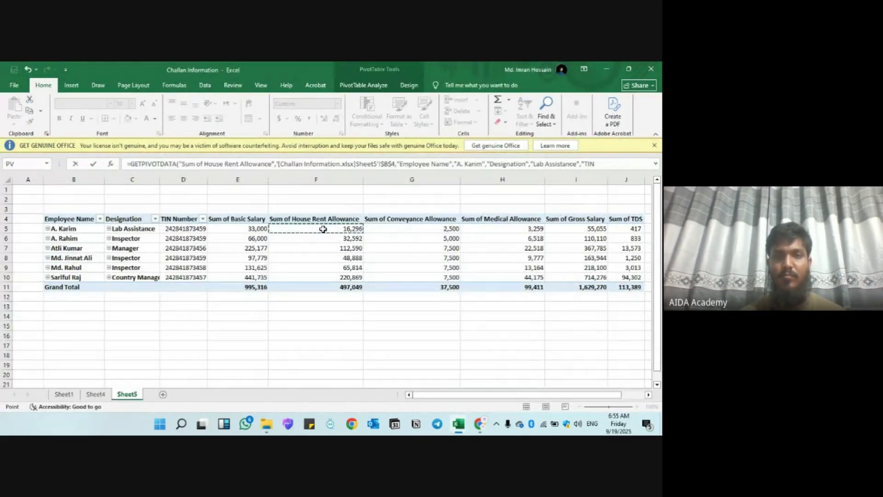
key("Escape")
- Link Conveyance allowances cell H7 and Medical allowances cell I7 to the first employee's matching PivotTable sums
type("=")
key("alt+Tab")
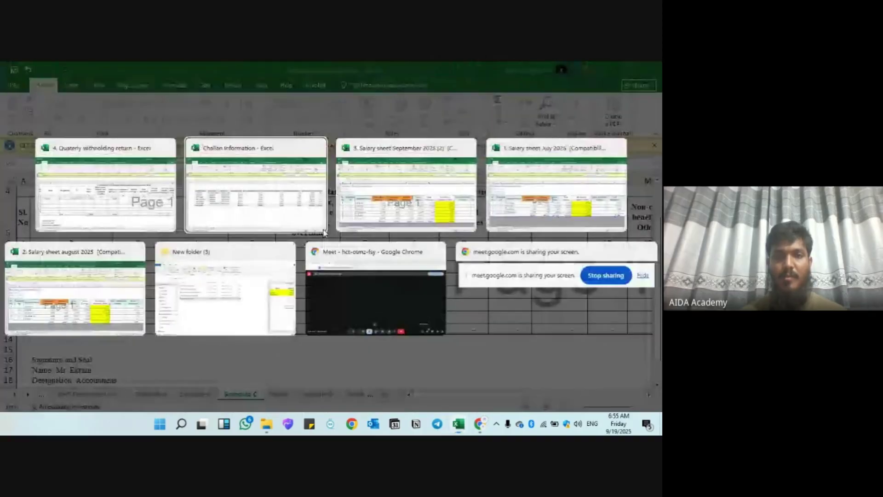
left_click(405, 226)
key("Tab")
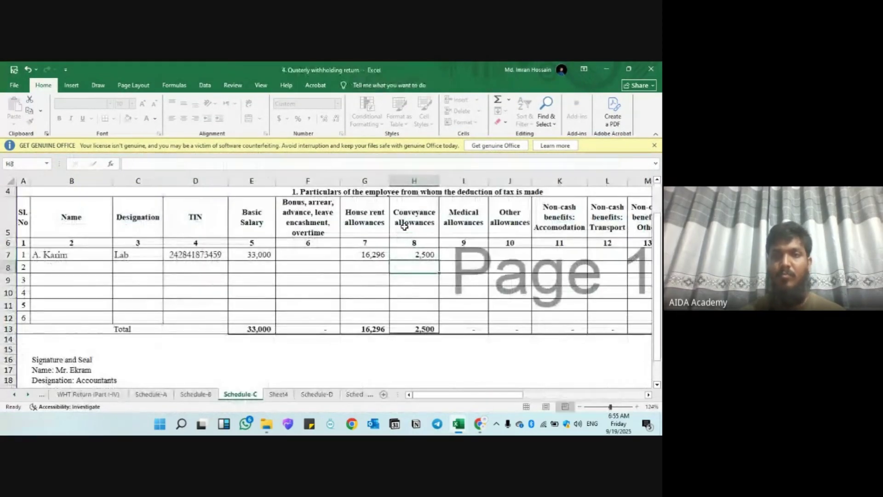
type("=")
key("alt+Tab")
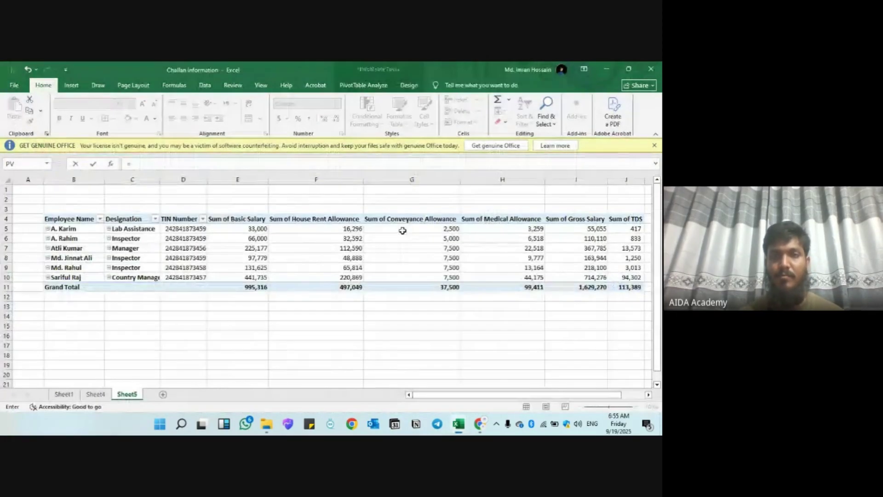
left_click(520, 231)
key("Tab")
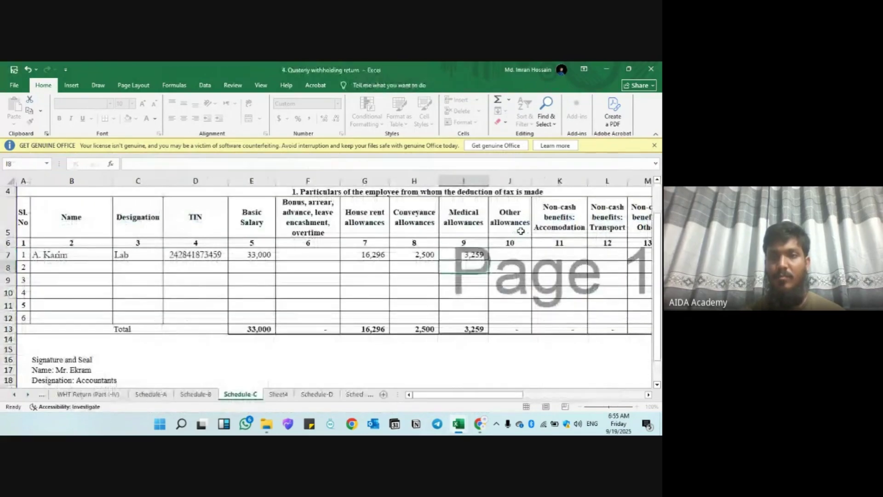
- Total the first employee's pay in cell O7 of Schedule-C with the formula =SUM(E7:N7)
key("Tab")
key("Tab")
scroll(520, 231, "right", 6)
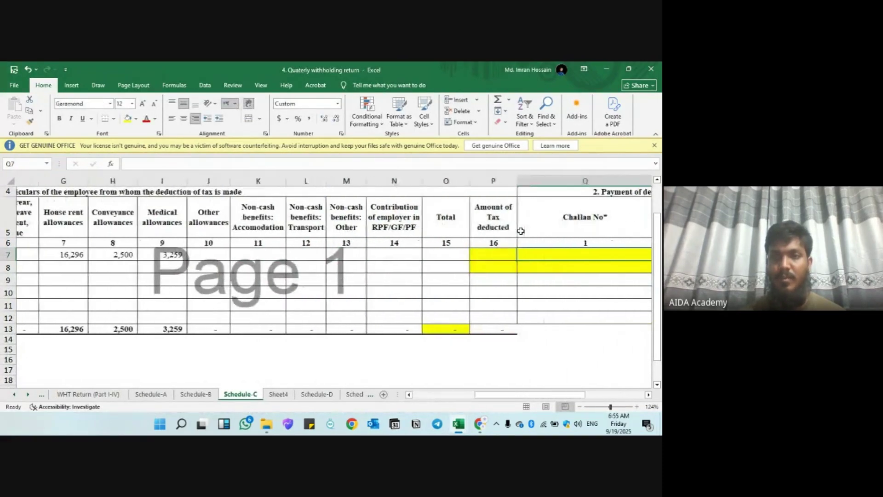
key("Tab")
key("Tab")
key("Tab")
type("=SUM(")
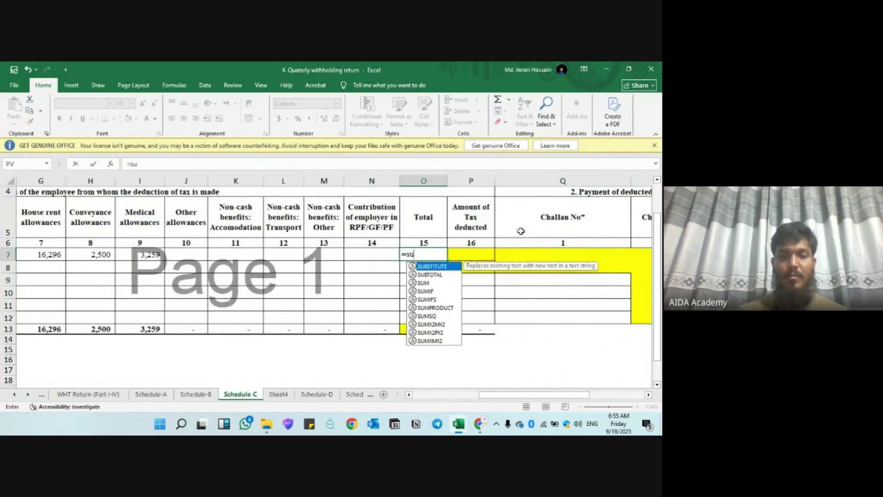
key("Left")
key("shift+Left")
key("shift+Left")
key("shift+Left")
key("shift+Left")
key("shift+Left")
key("shift+Left")
key("shift+Left")
key("shift+Left")
key("shift+Left")
key("shift+Left")
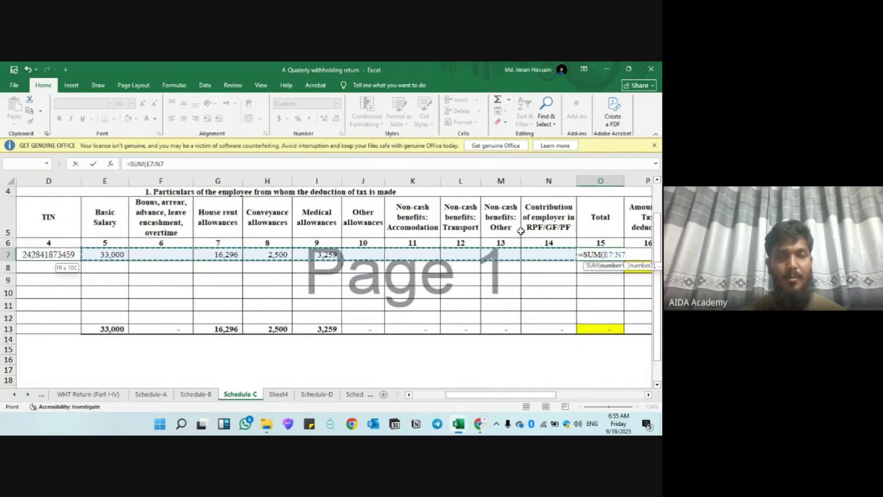
key("Return")
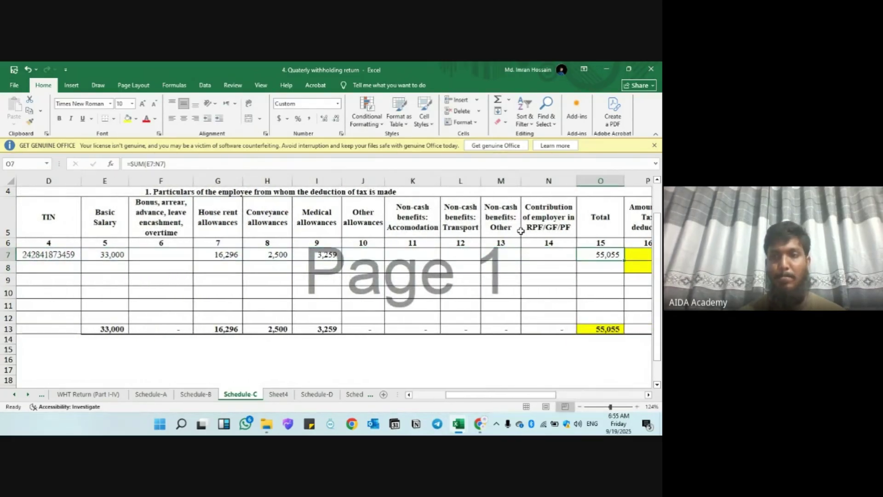
key("alt+Tab")
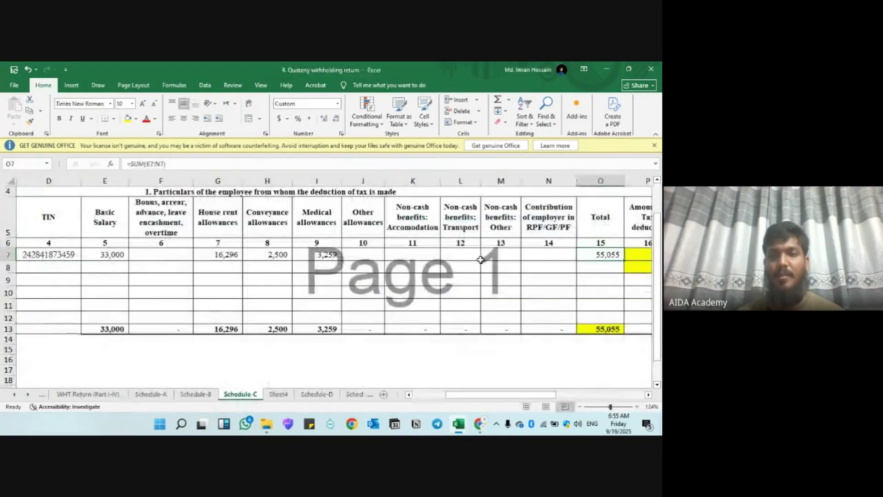
- Link the first employee's Amount of Tax deducted cell P7 in Schedule-C to the matching Sum of TDS in the PivotTable
key("alt+Tab")
key("Right")
key("Right")
key("Right")
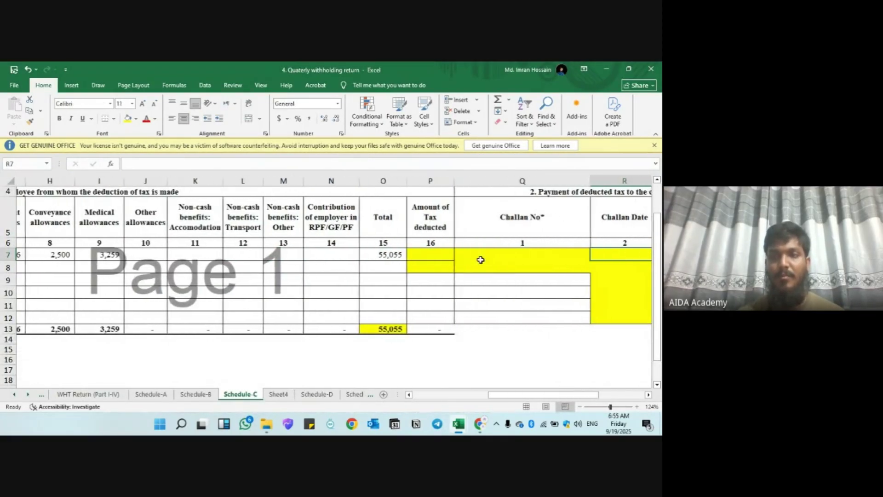
key("Left")
key("Left")
type("=")
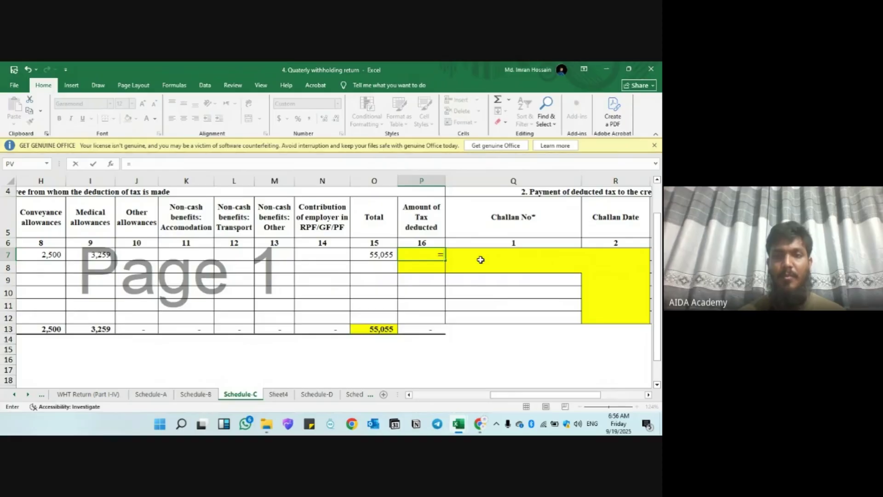
key("alt+Tab")
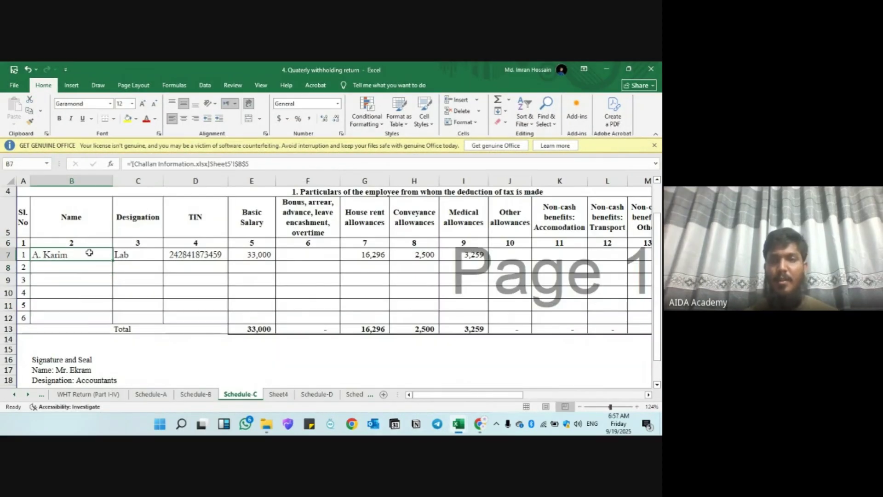
- Copy the other five employees' names, designations and TINs from PivotTable cells B6:D10 into Schedule-C starting at cell B8
key("alt+Tab")
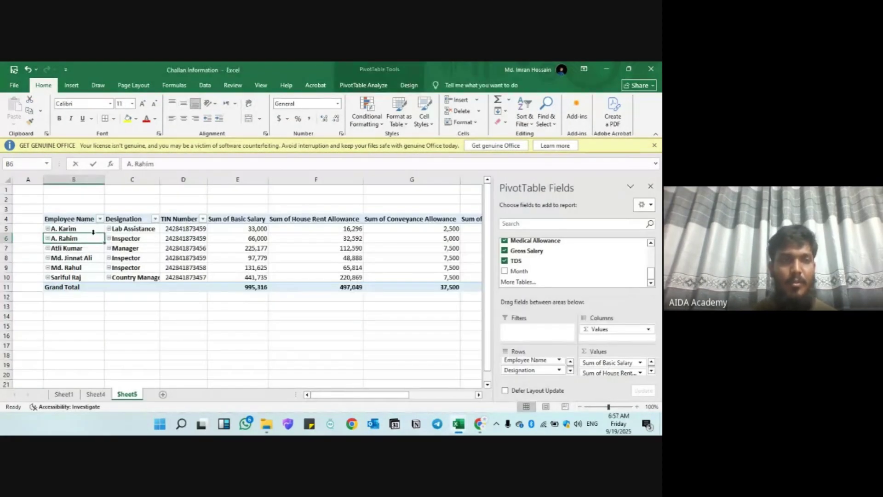
left_click_drag(79, 239, 191, 271)
key("ctrl+c")
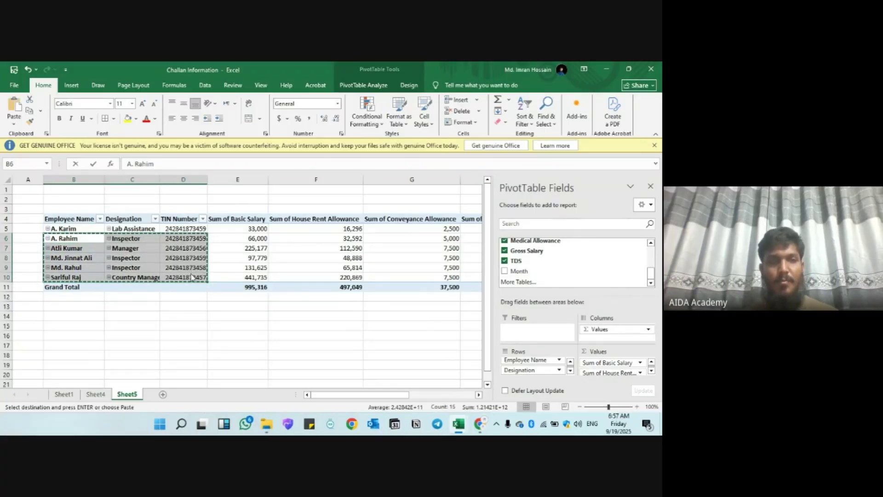
key("alt+Tab")
left_click(93, 269)
key("ctrl+v")
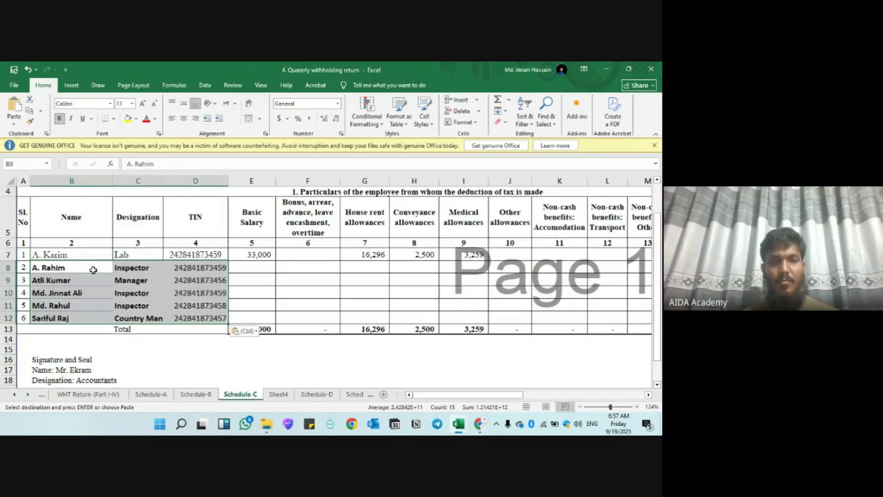
- Copy the other five employees' basic salary sums from PivotTable cells E6:E10 into Schedule-C cells E8:E12
left_click(263, 269)
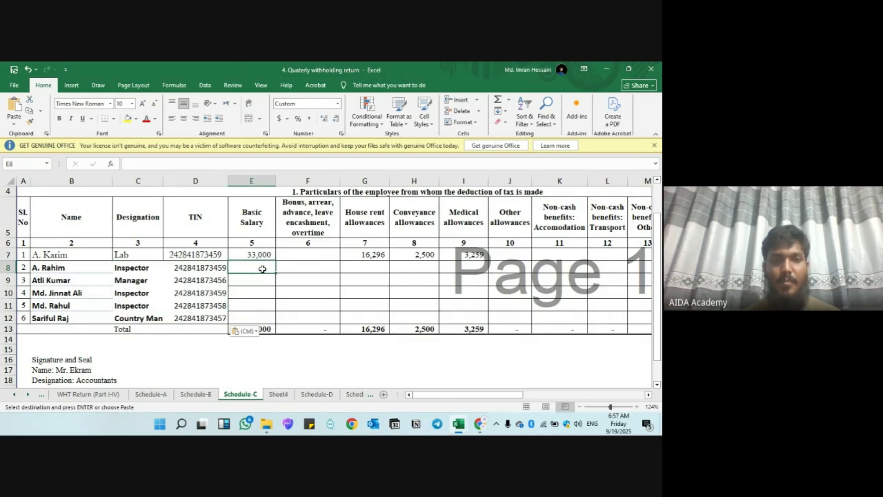
key("alt+Tab")
key("Right")
key("Right")
key("Right")
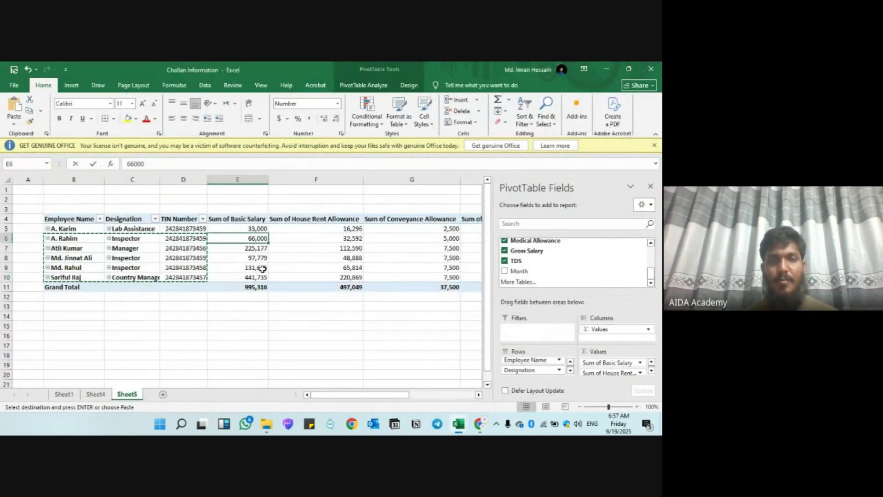
key("shift+Down")
key("shift+Down")
key("shift+Down")
key("shift+Down")
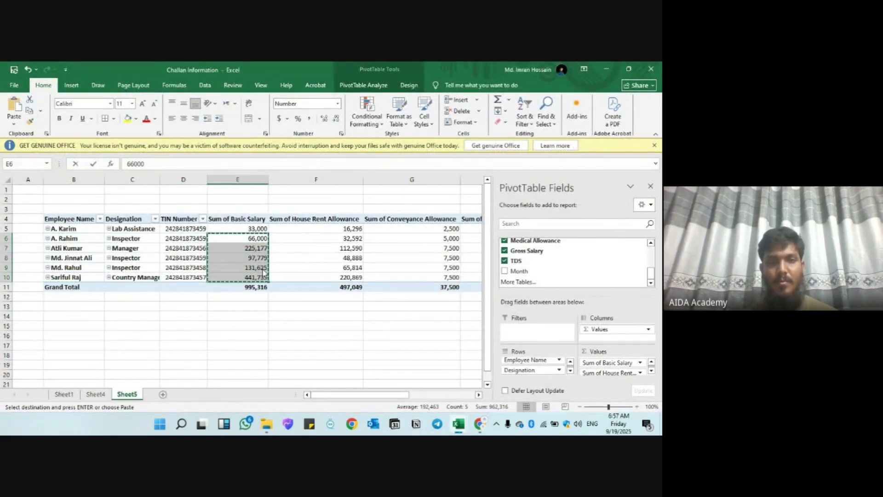
key("alt+Tab")
key("ctrl+v")
- Copy the remaining employees' house rent, conveyance and medical sums from PivotTable cells F6:H10 into Schedule-C starting at cell F8
key("Right")
key("Right")
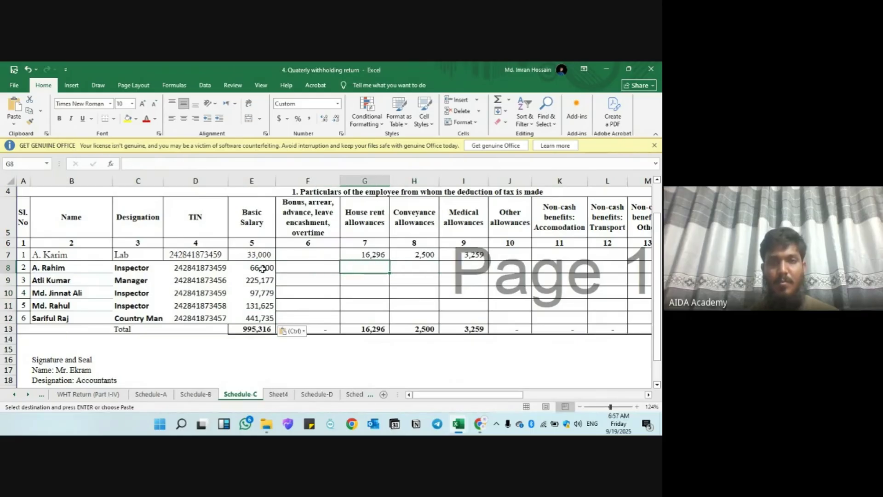
key("alt+Tab")
key("Right")
key("shift+Right")
key("shift+Right")
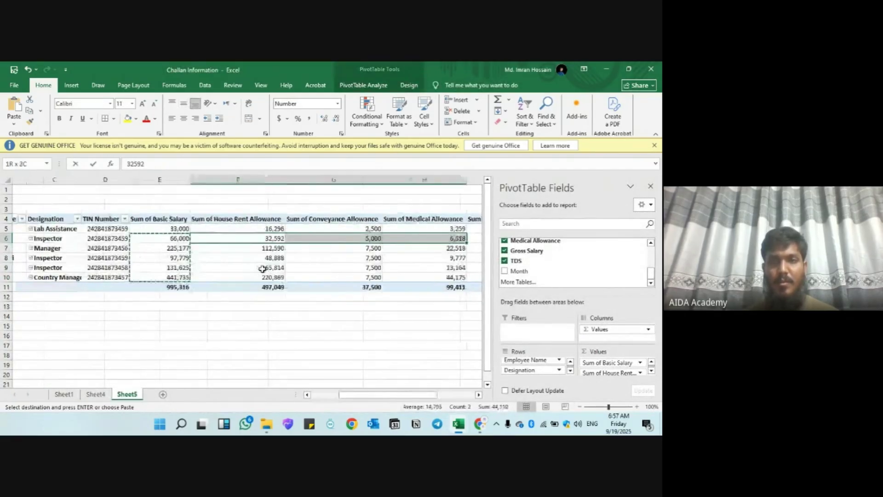
key("shift+Down")
key("shift+Down")
key("shift+Down")
key("shift+Down")
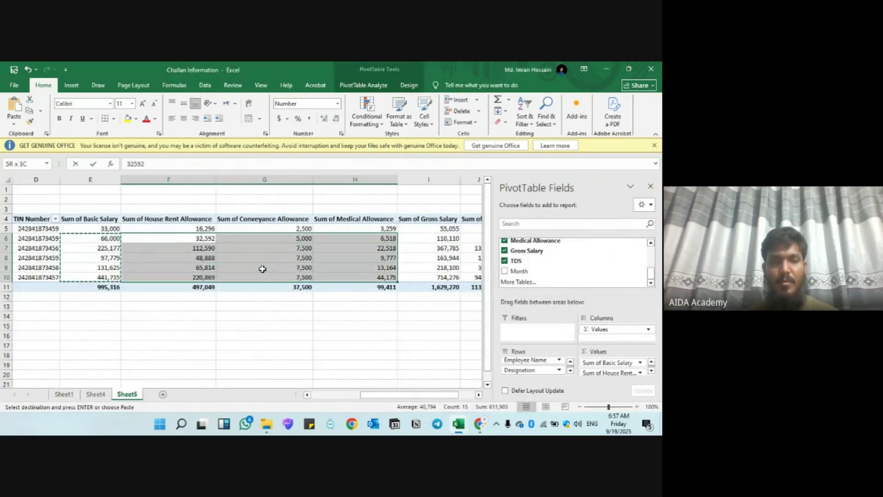
key("ctrl+c")
key("alt+Tab")
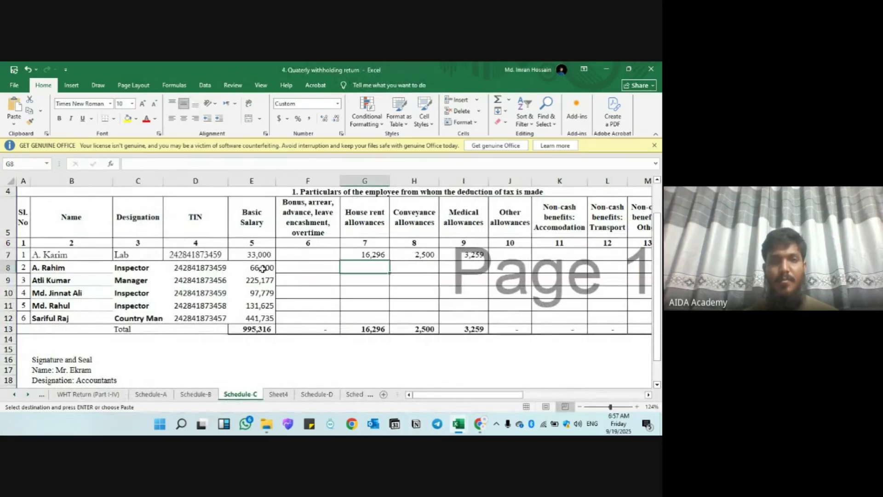
key("Left")
key("ctrl+v")
- Copy gross salary sums I6:I10 from the PivotTable into Schedule-C Total cells O8:O12 and compare the column total with the PivotTable's grand total
key("Right")
key("Right")
key("Right")
key("Right")
key("Right")
key("Right")
key("Right")
key("Right")
key("Right")
key("Right")
key("Right")
key("Right")
key("Right")
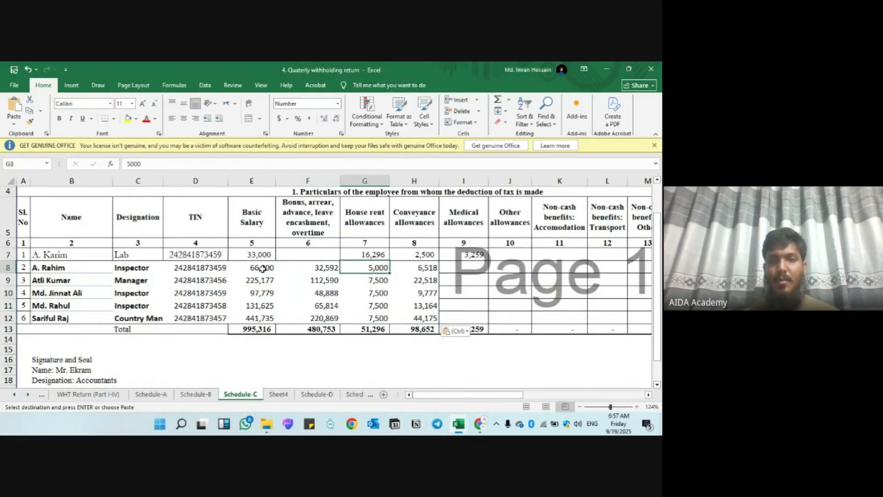
key("Left")
key("Left")
key("Left")
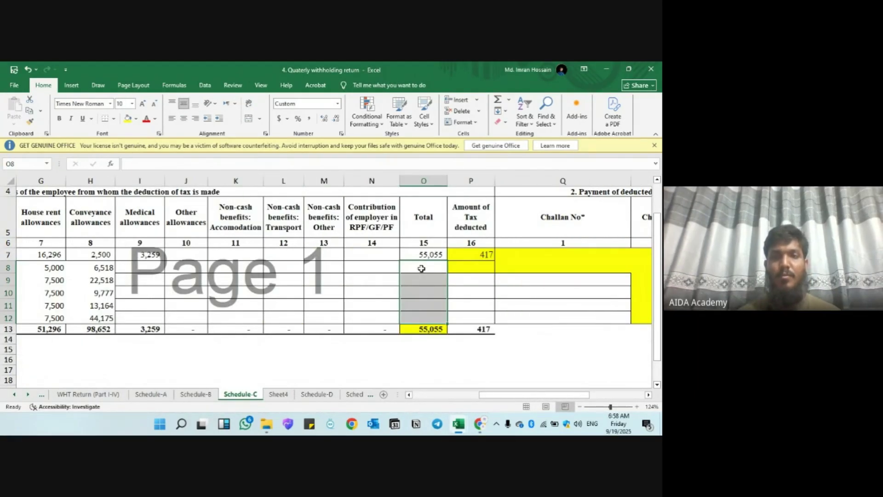
key("alt+Tab")
left_click(376, 238)
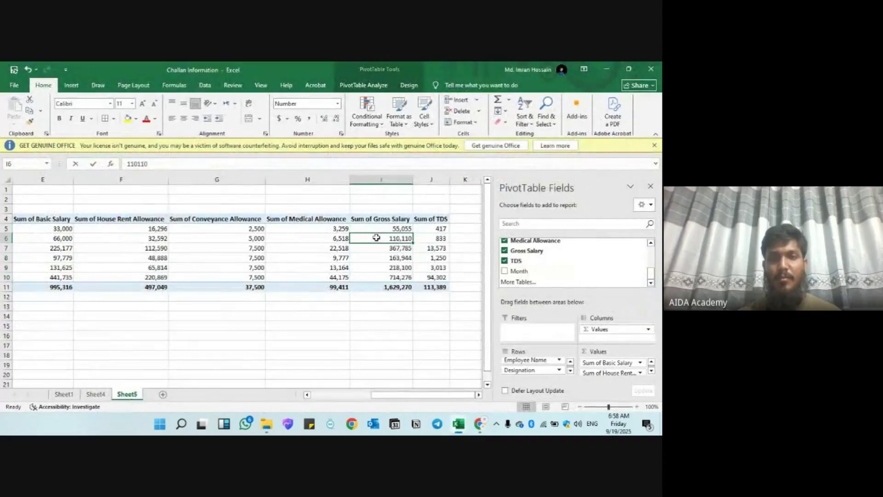
left_click_drag(387, 229, 396, 277)
left_click(398, 240)
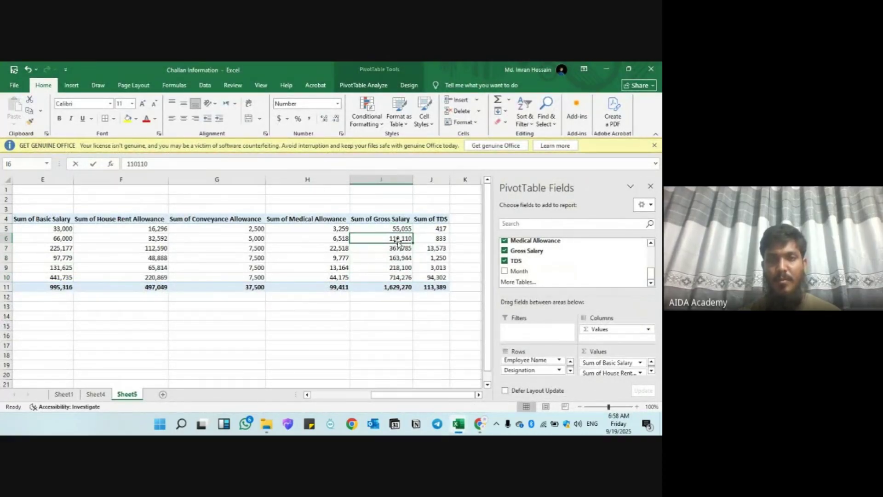
left_click_drag(401, 228, 404, 277)
key("ctrl+c")
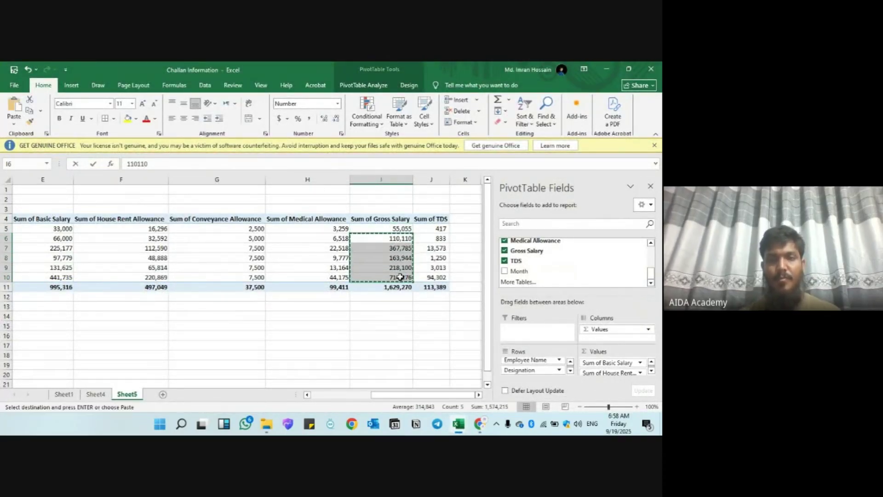
key("alt+Tab")
key("ctrl+v")
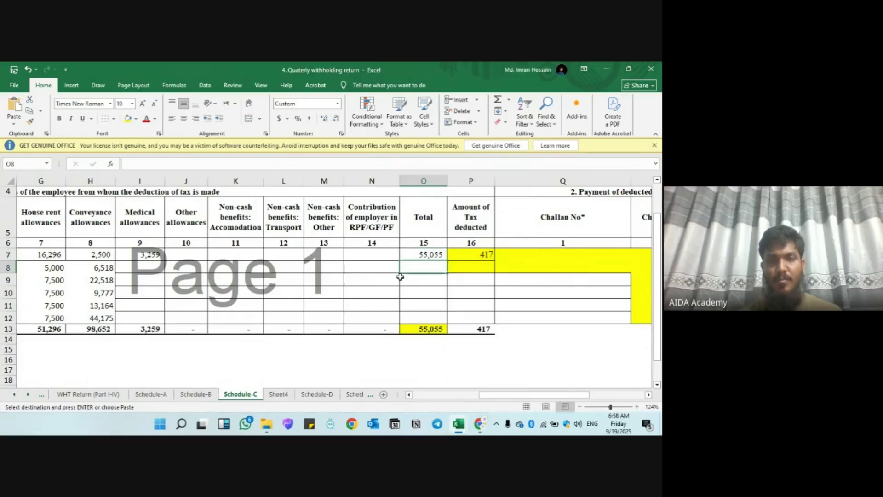
left_click(422, 329)
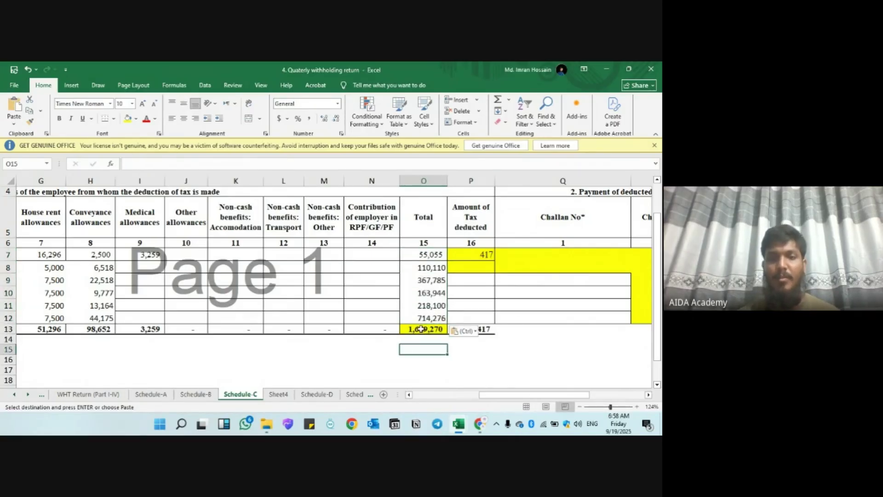
key("alt+Tab")
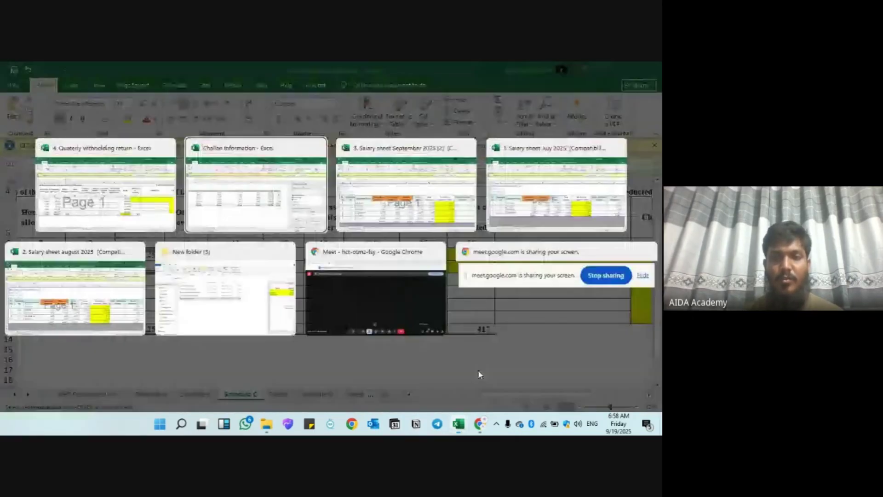
left_click(385, 287)
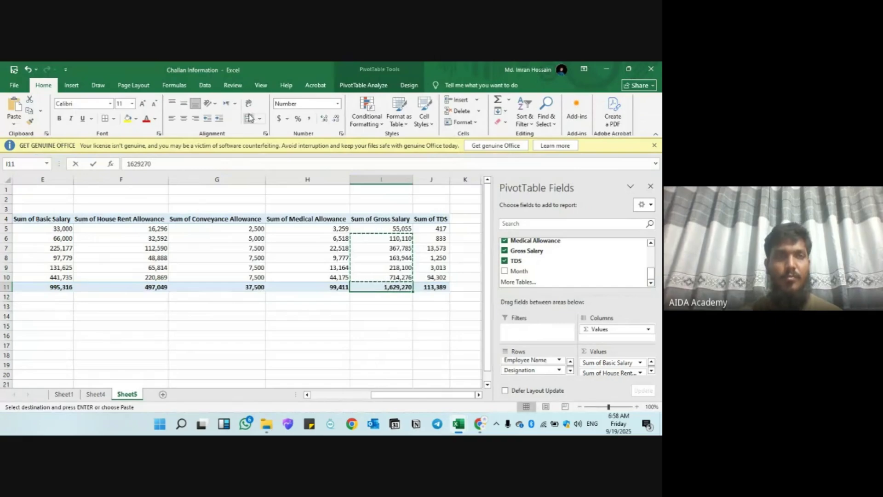
key("alt+Tab")
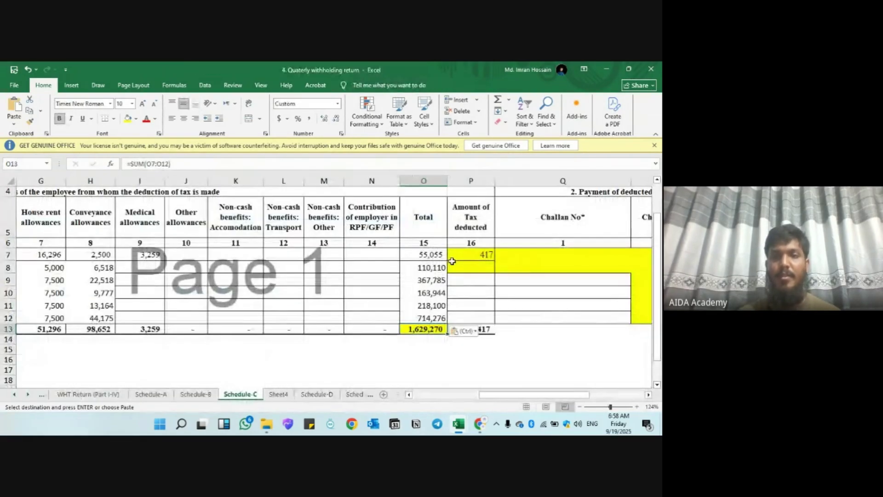
- Copy the other five employees' TDS sums from PivotTable cells J6:J10 into Amount of Tax deducted cells P8:P12 of Schedule-C
key("alt+Tab")
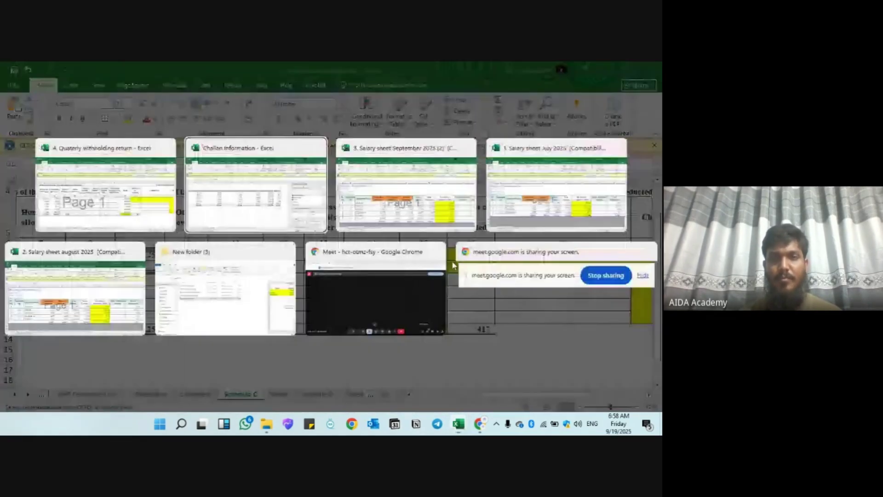
left_click_drag(437, 238, 453, 261)
key("shift+Down")
key("shift+Down")
key("ctrl+c")
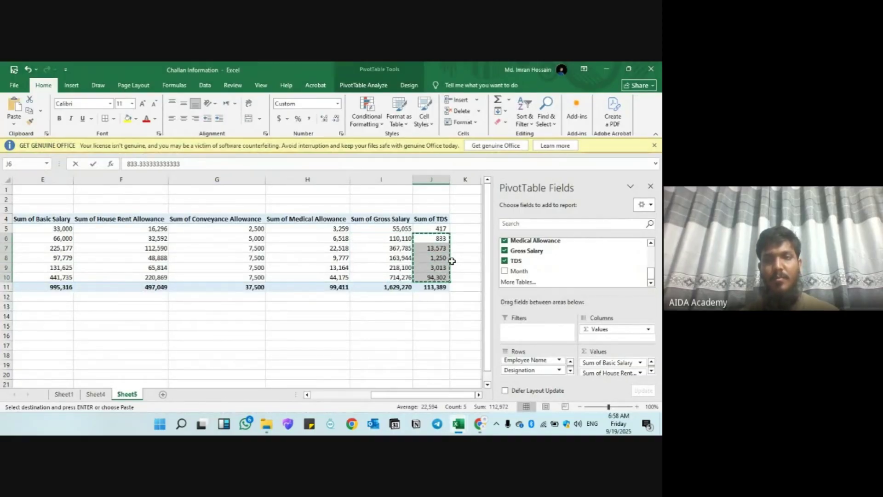
key("alt+Tab")
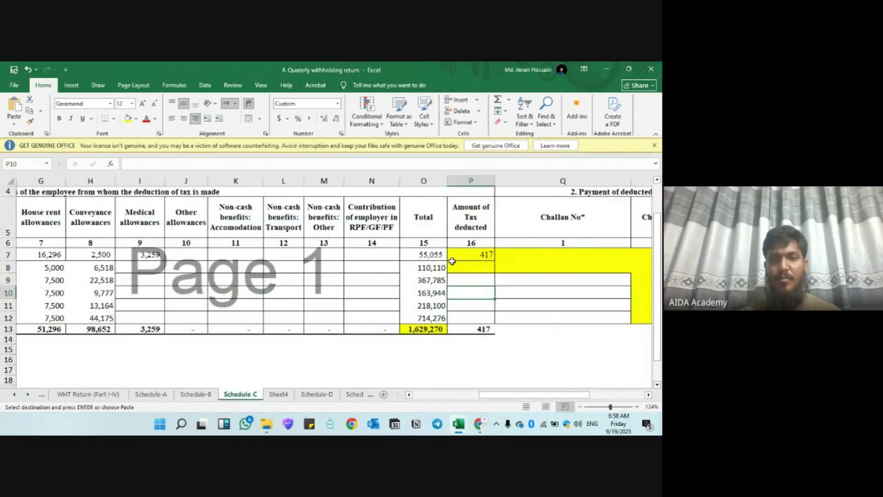
left_click(453, 264)
key("ctrl+v")
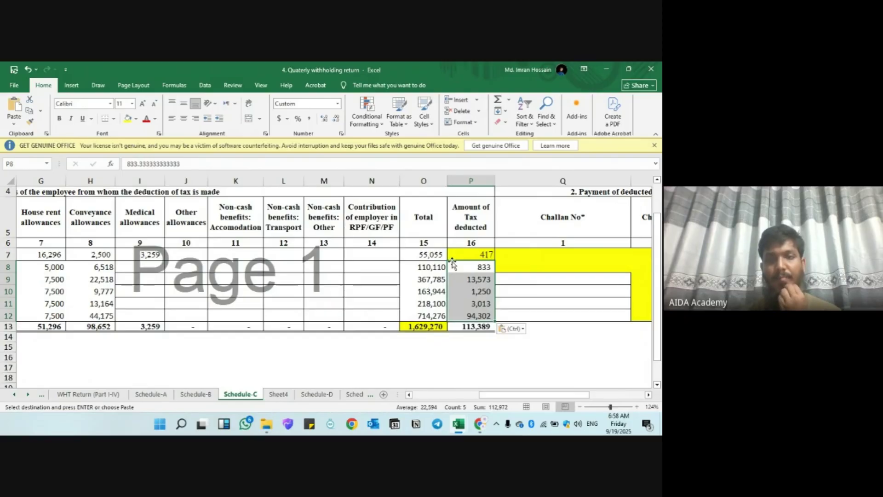
key("Escape")
- Examine the July to September salary challan details in Sheet1 of Challan Information and the PivotTable sums in Sheet5 against Schedule-C
key("Right")
key("Right")
key("Right")
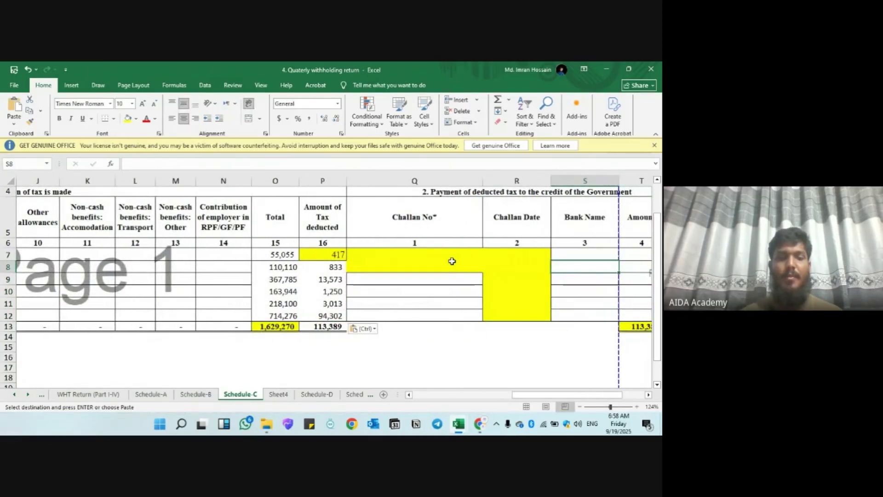
key("alt+Tab")
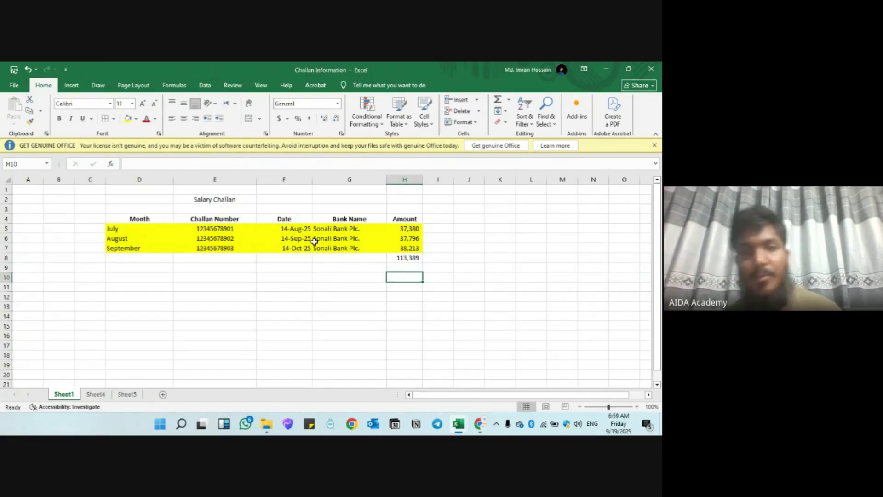
left_click_drag(130, 229, 405, 258)
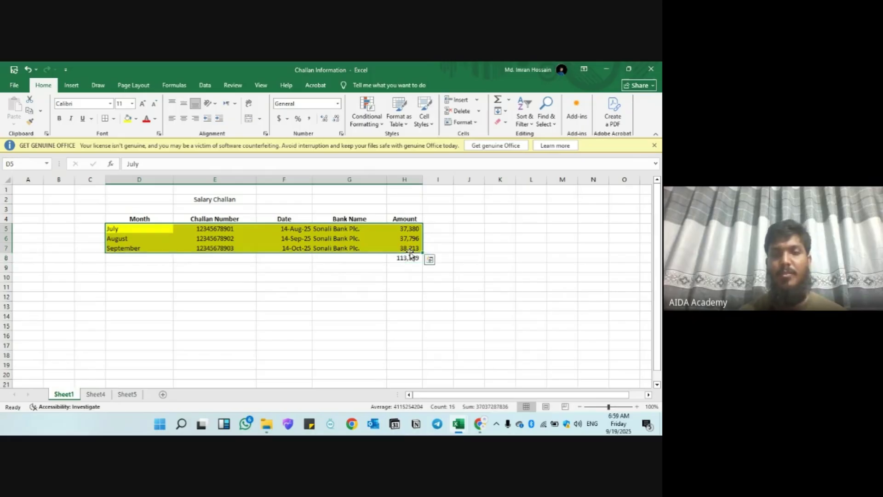
left_click(444, 266)
key("alt+Tab")
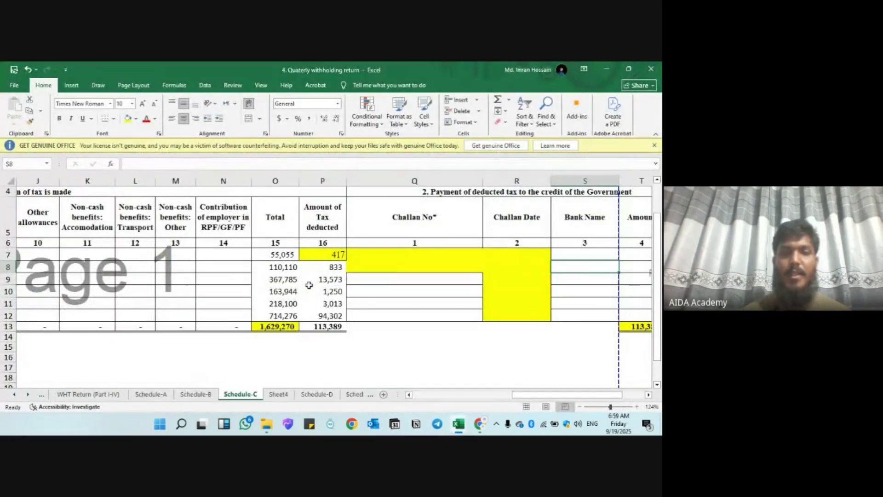
key("alt+Tab")
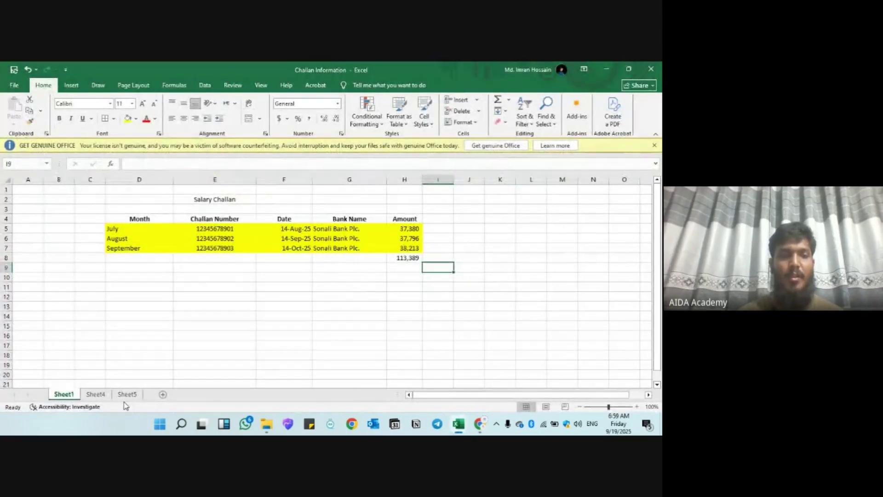
left_click(126, 395)
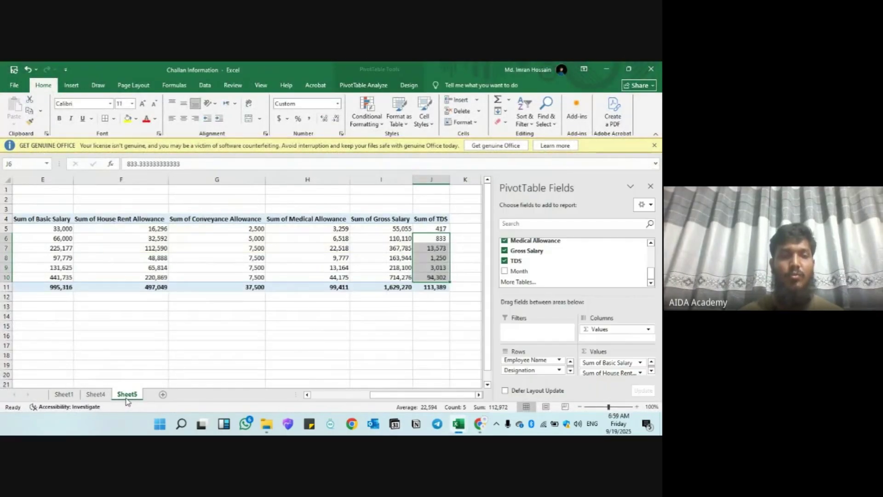
scroll(290, 325, "left", 2)
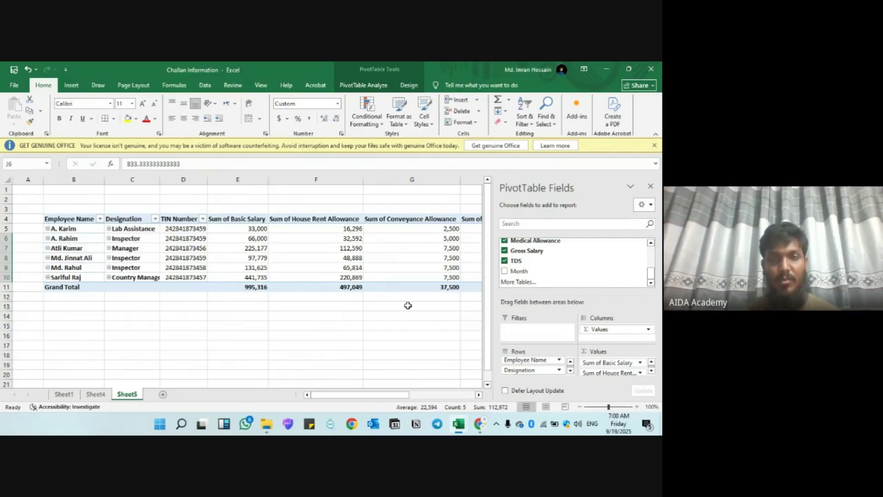
scroll(301, 315, "right", 3)
left_click(199, 322)
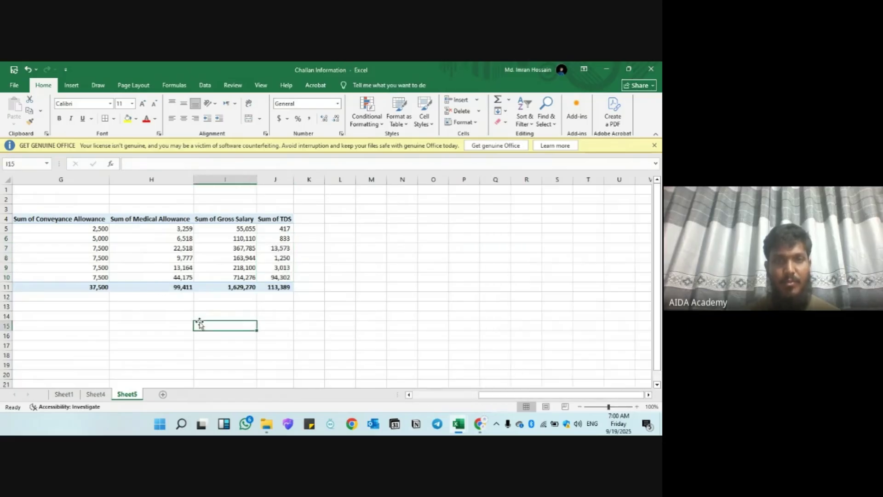
- Add the Month field to the Rows area of the Sheet5 PivotTable, following TIN Number
scroll(199, 324, "left", 1)
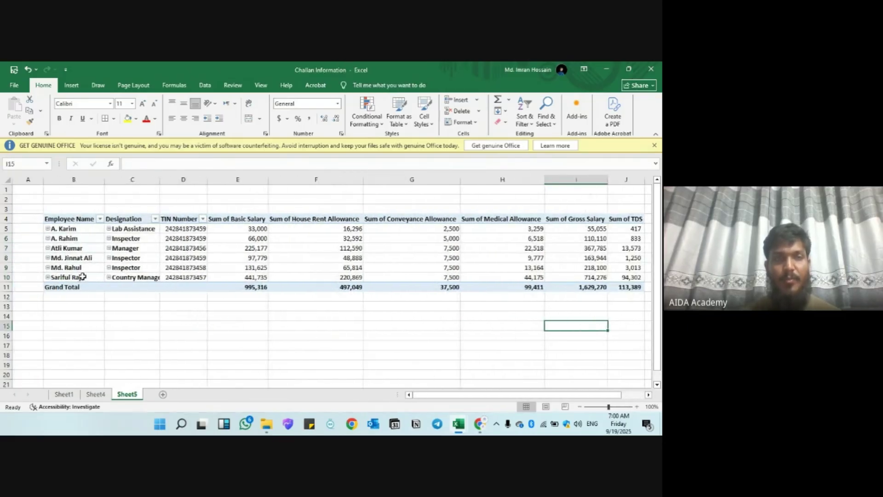
left_click(430, 256)
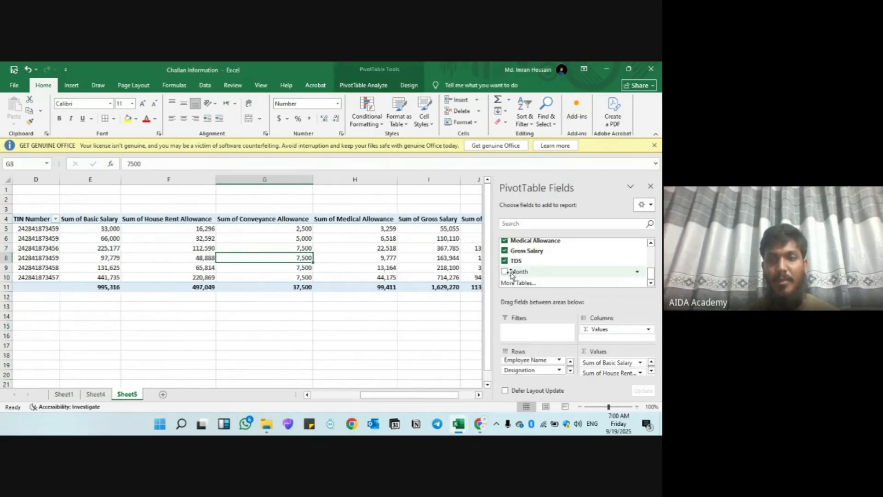
left_click_drag(511, 274, 526, 376)
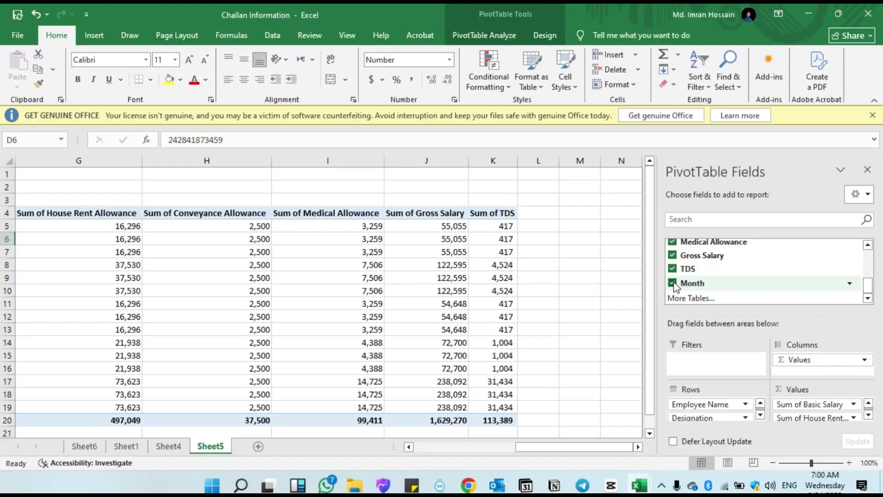
scroll(431, 251, "left", 3)
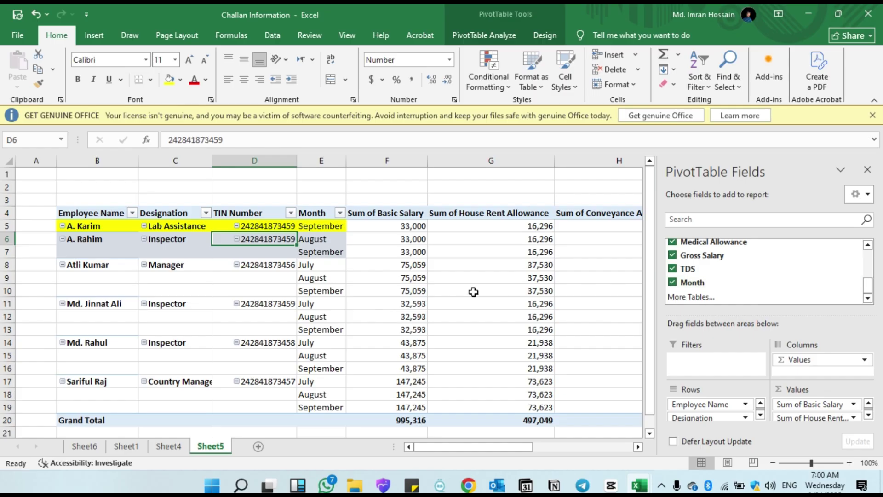
- Examine which months each employee has in PivotTable cells E5:E19, focusing on the first three employees' rows
scroll(352, 276, "right", 3)
scroll(359, 281, "left", 3)
left_click(327, 269)
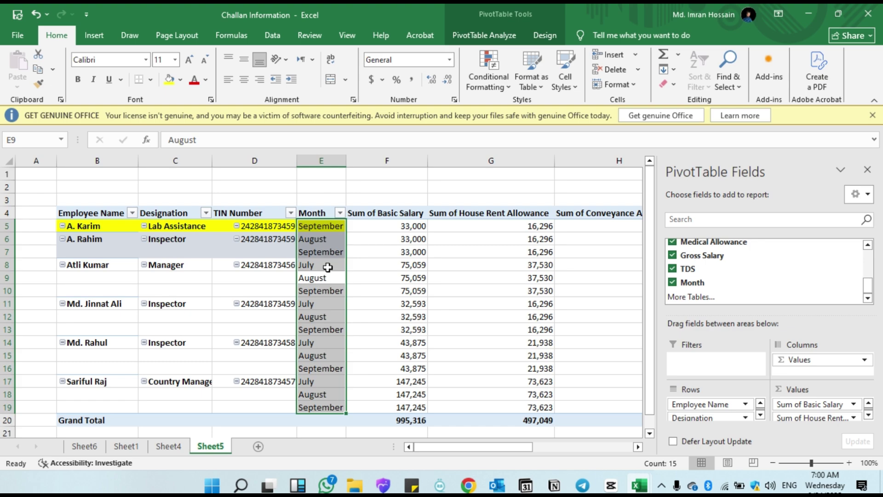
left_click_drag(327, 267, 327, 291)
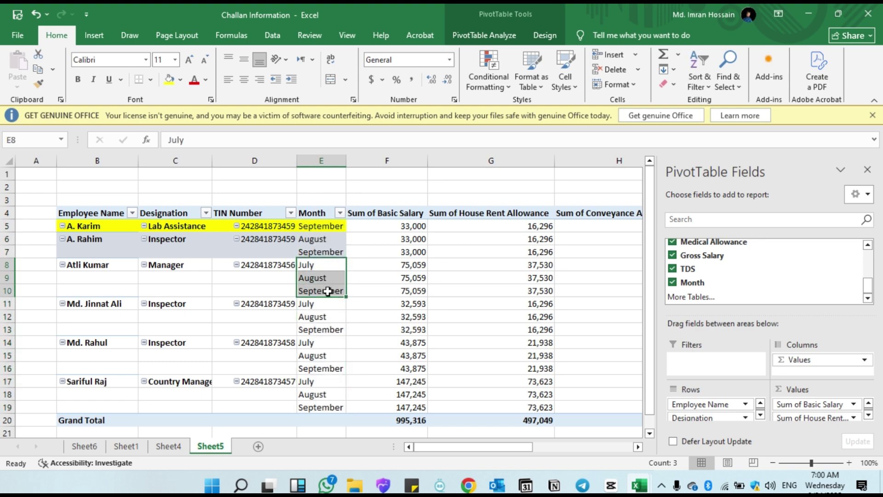
left_click_drag(87, 265, 307, 291)
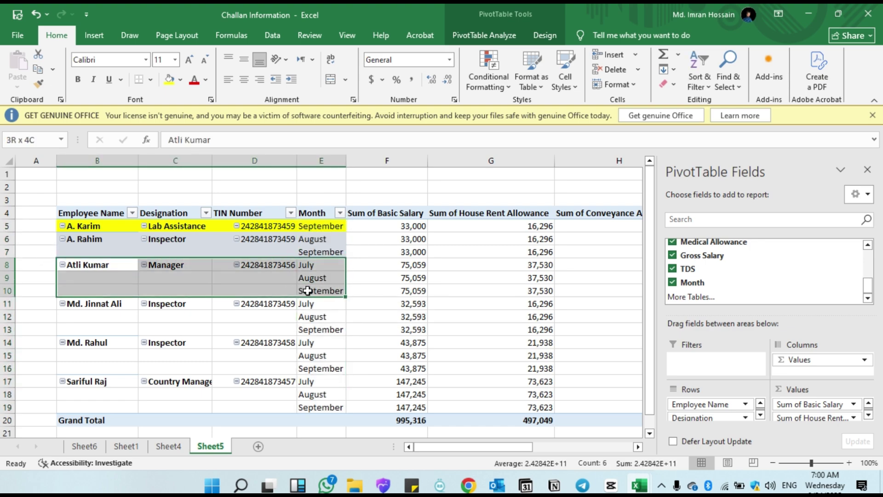
left_click(329, 227)
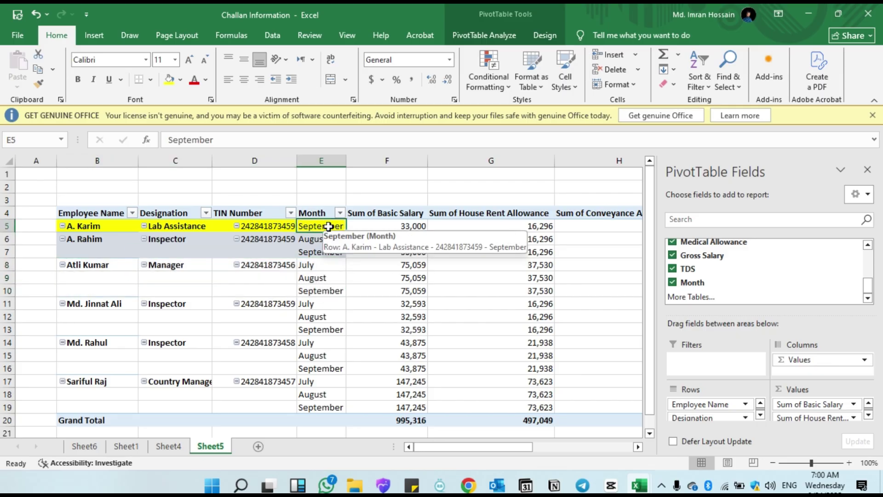
left_click(73, 225)
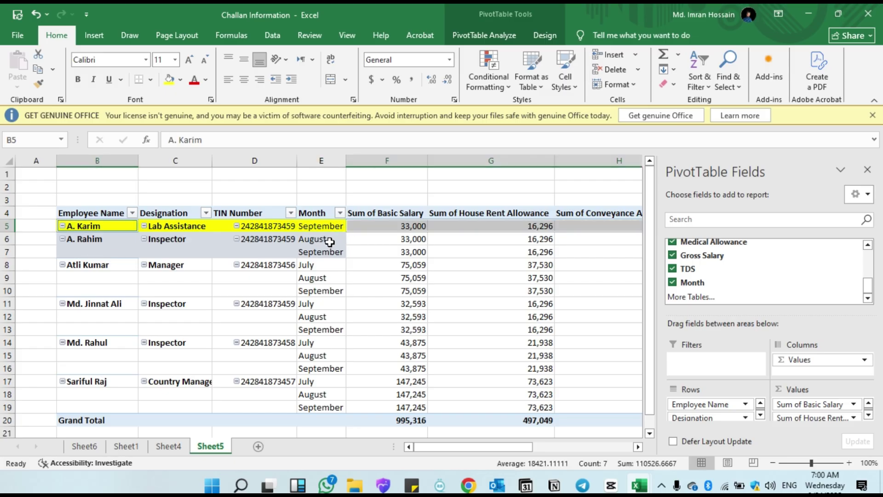
left_click_drag(330, 240, 329, 253)
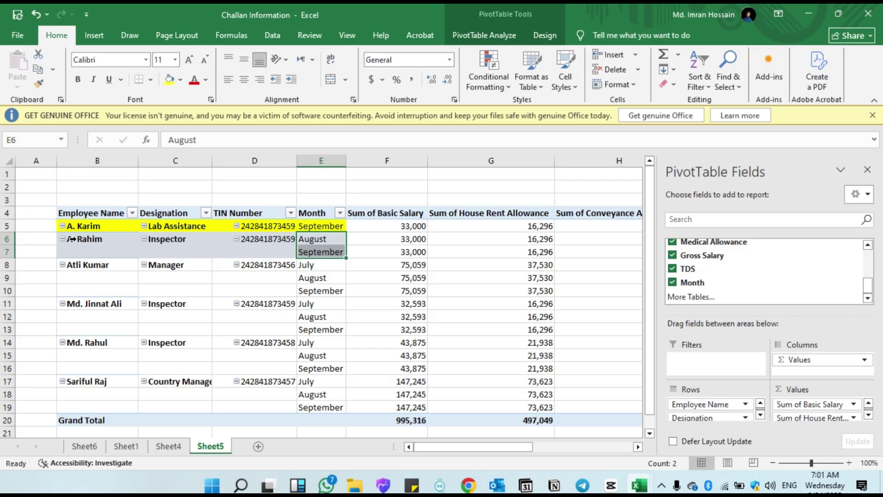
- Switch to the 4. Quaterly withholding return workbook and check the first employee's challan number and date in Schedule-C cells Q7 and R7
key("alt+Tab")
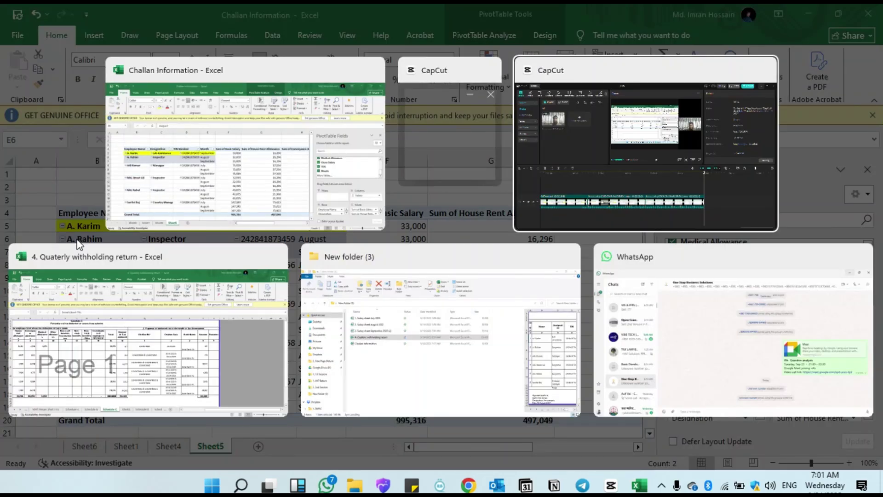
left_click(77, 244)
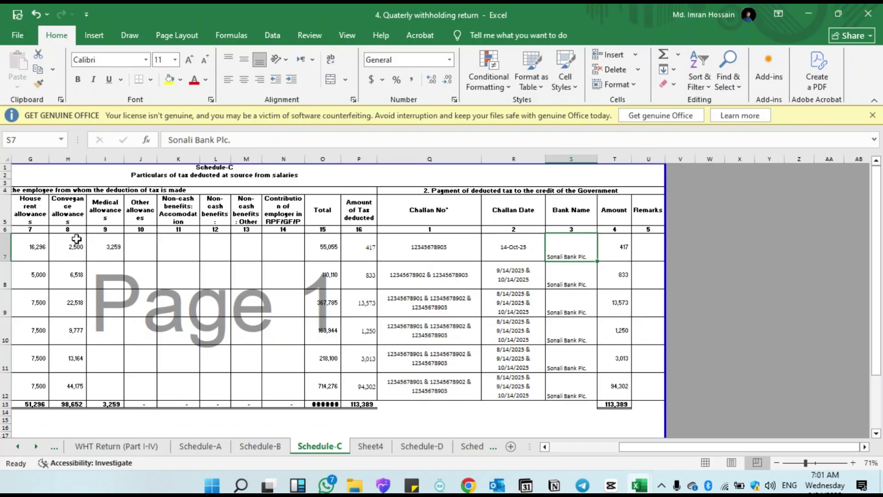
left_click(441, 256)
scroll(442, 258, "left", 3)
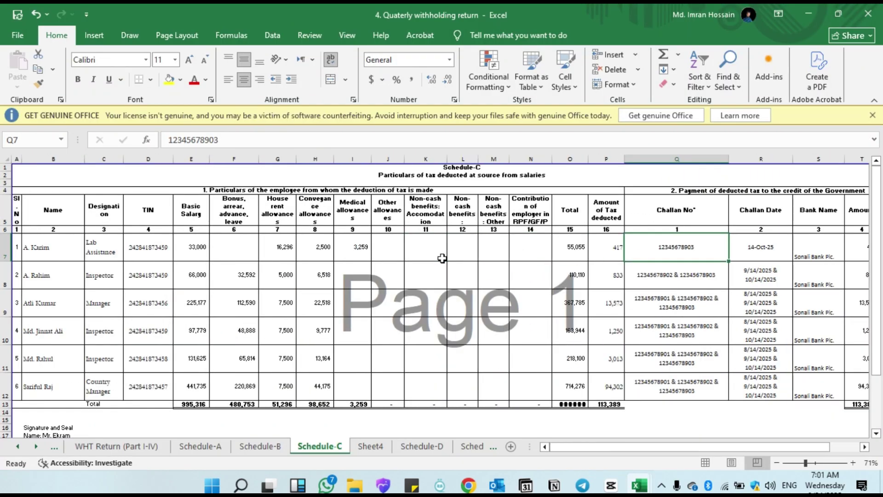
left_click(41, 248)
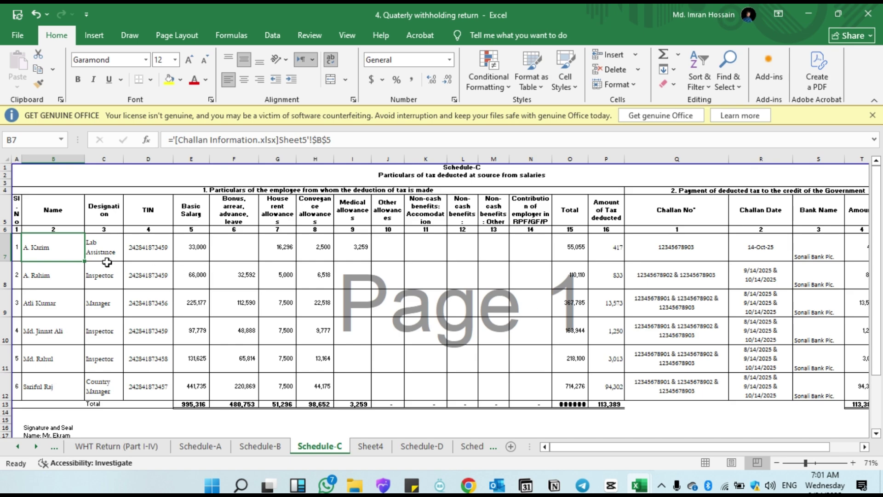
scroll(115, 252, "right", 5)
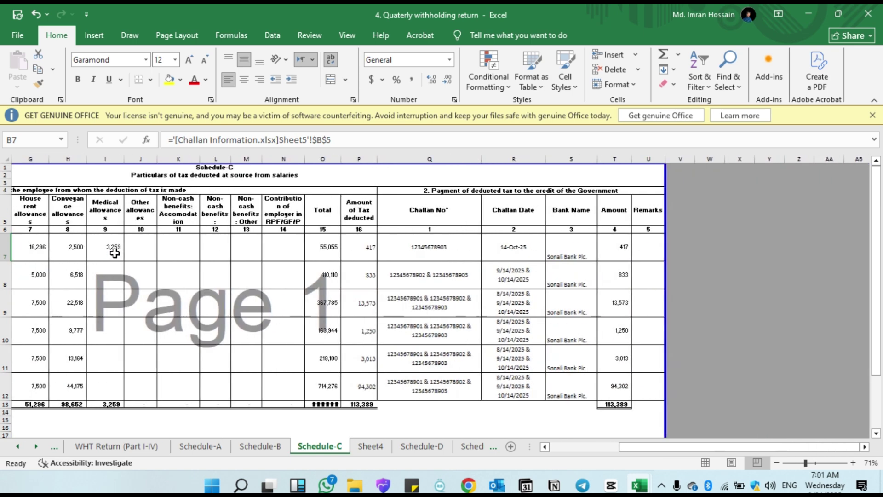
scroll(115, 252, "right", 3)
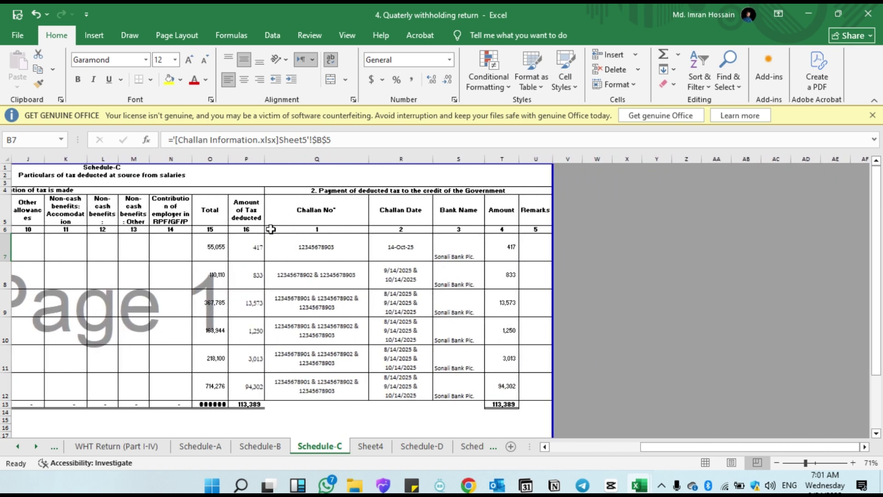
left_click(341, 252)
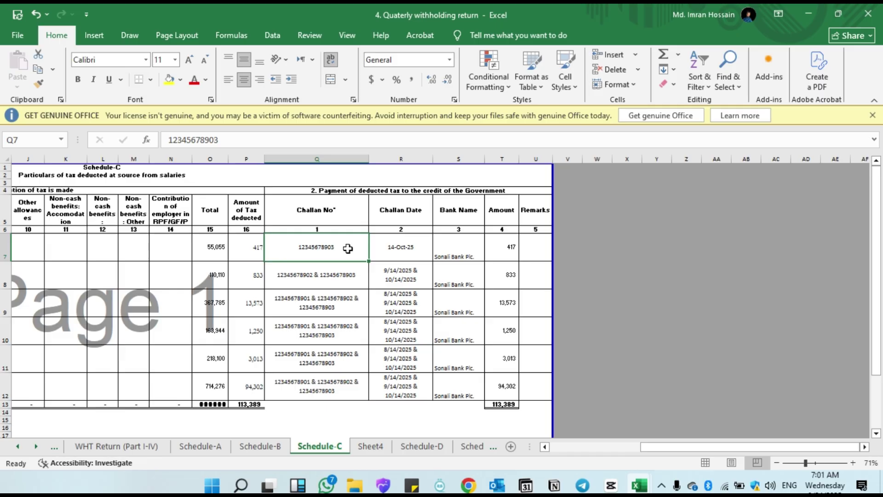
left_click(408, 249)
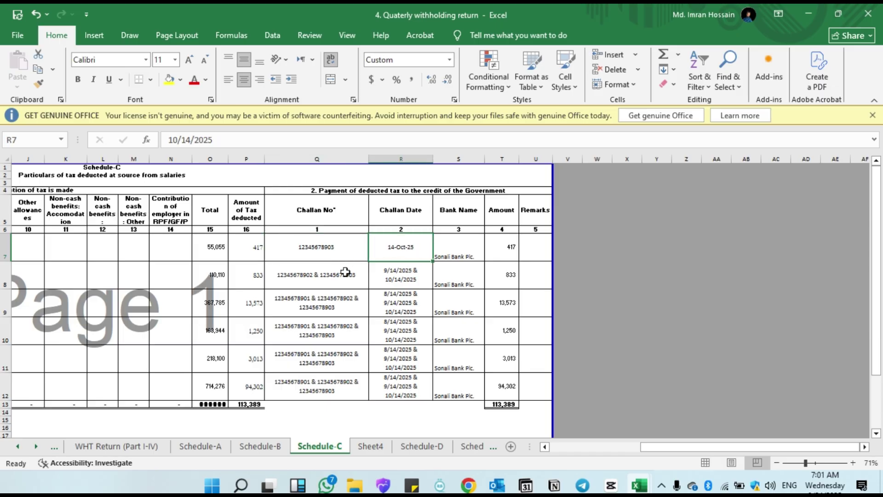
- Check the combined challan numbers of the second and third employees in Schedule-C cells Q8 and Q9 against their salary rows
scroll(341, 272, "left", 5)
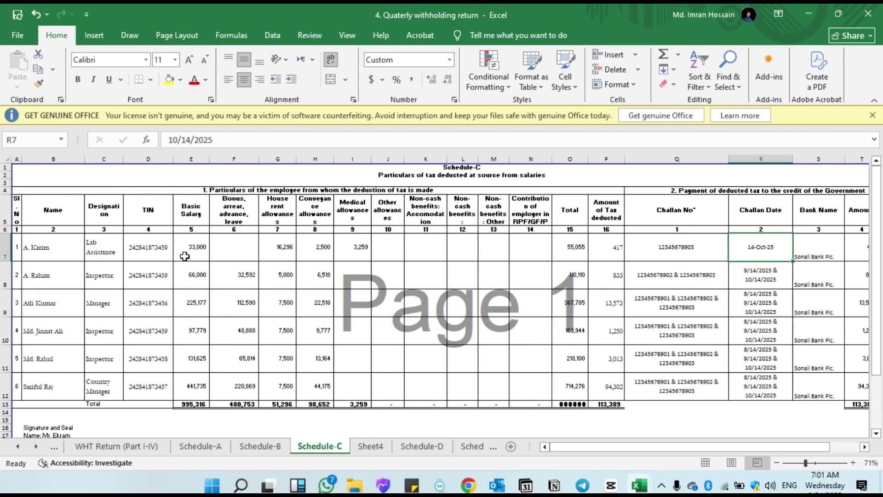
scroll(494, 289, "right", 2)
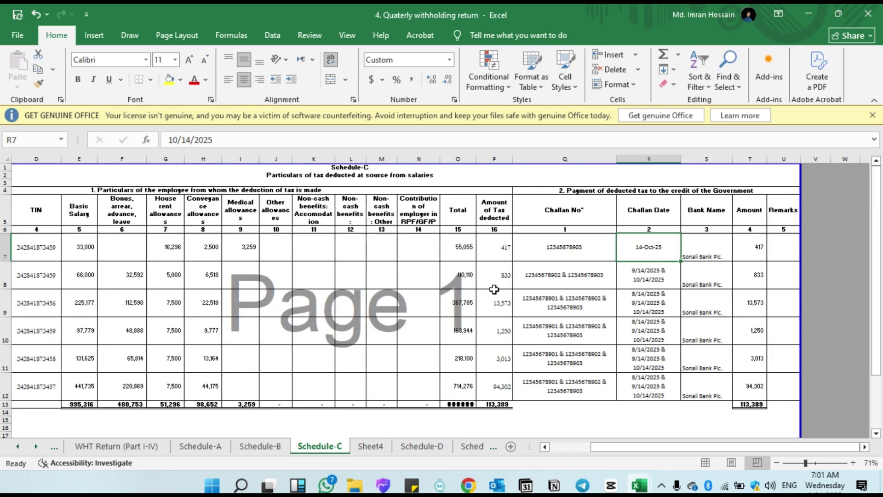
scroll(493, 289, "right", 2)
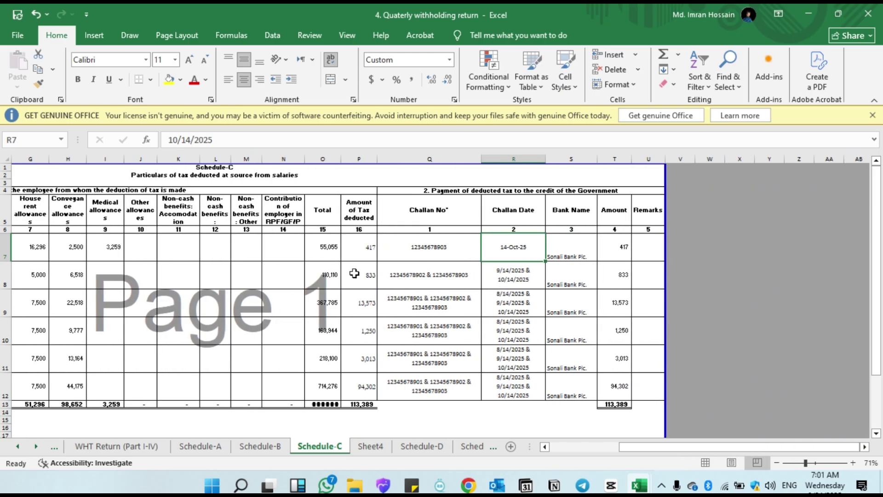
left_click(449, 275)
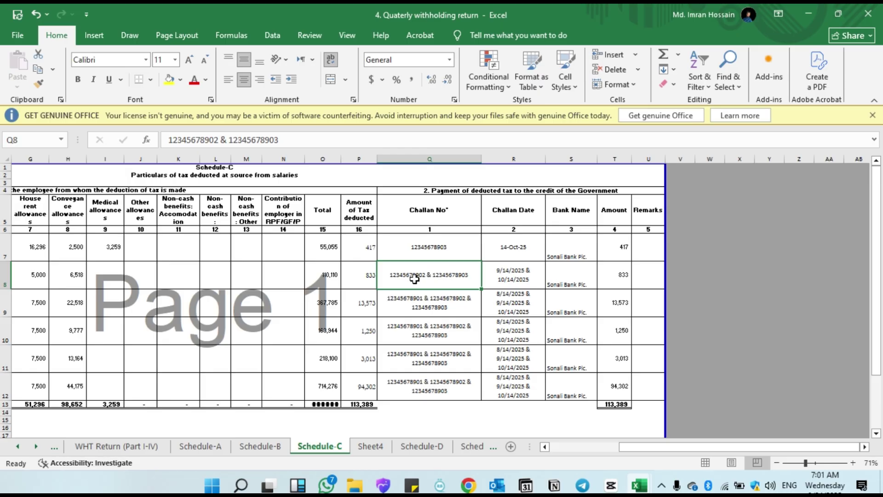
scroll(429, 299, "left", 4)
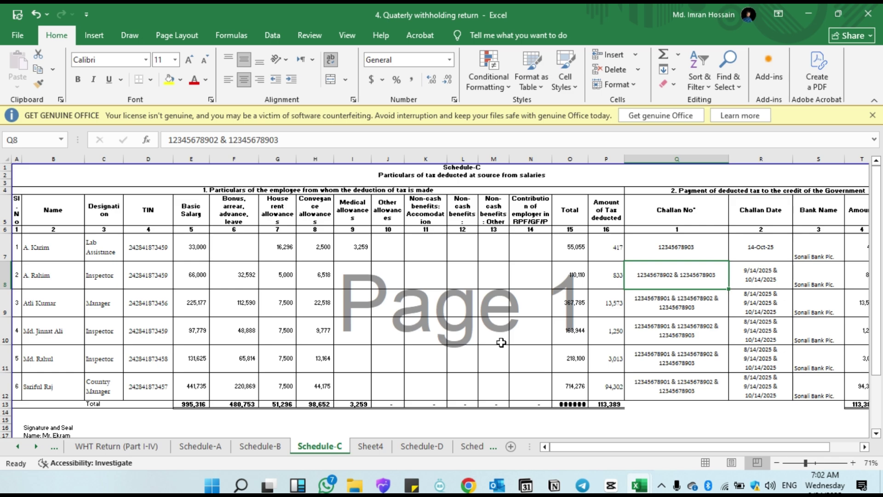
left_click(700, 304)
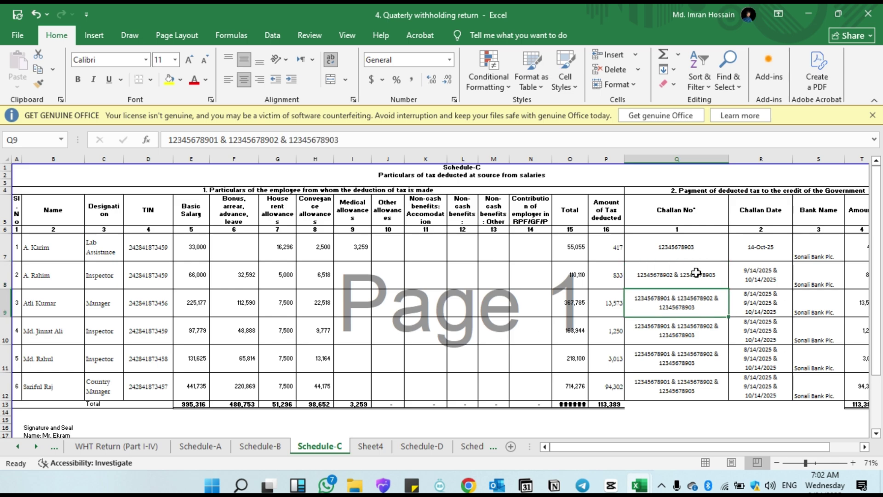
- Review the first employee's PivotTable row in Challan Information and the September challan details in Sheet1 cells D7:H7
key("alt+Tab")
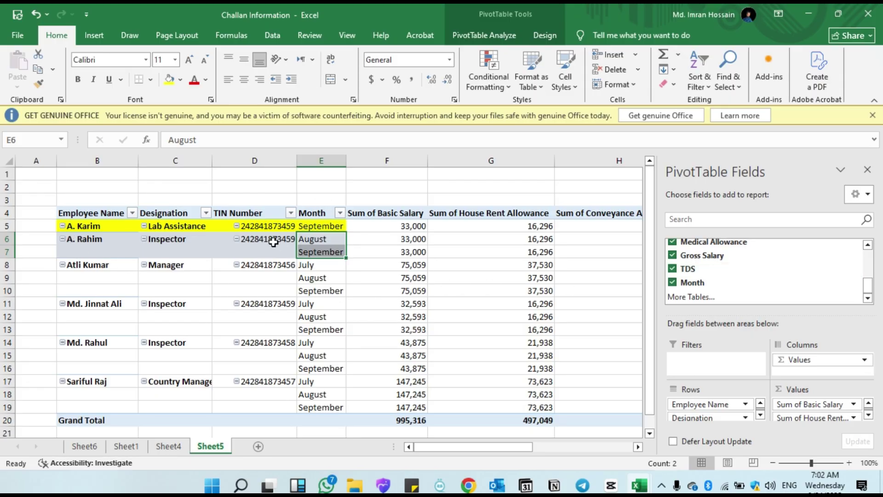
left_click(75, 226)
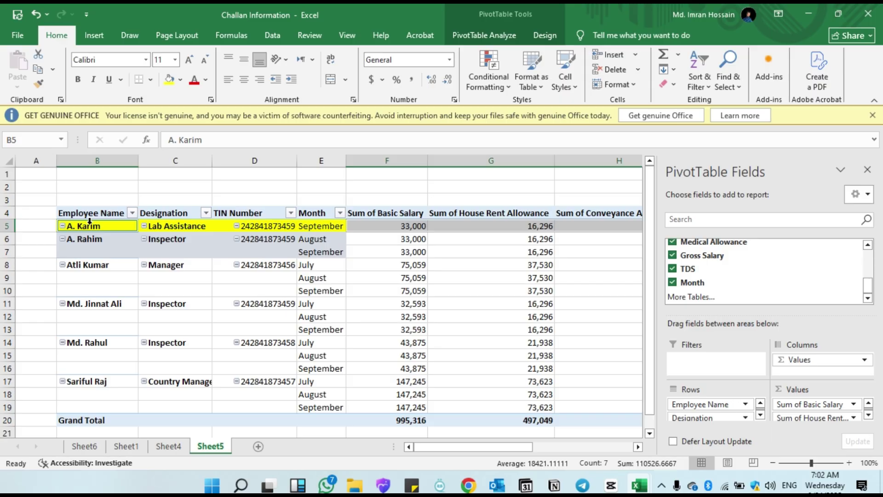
left_click(169, 446)
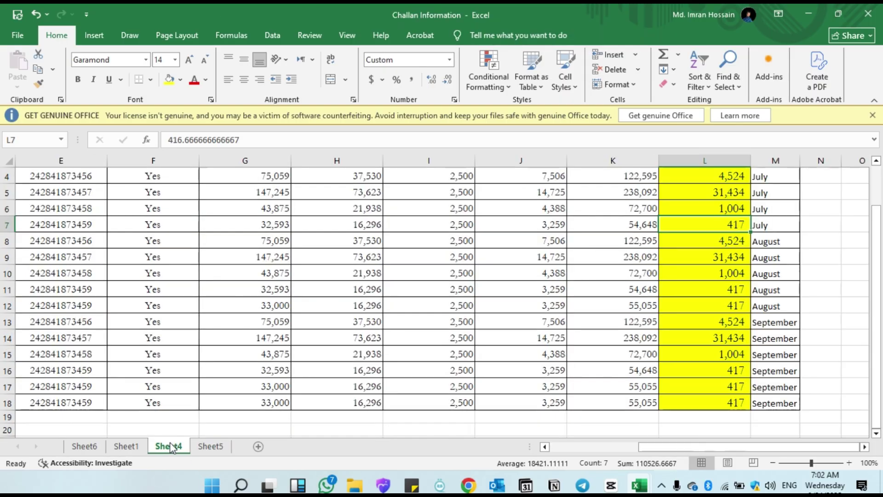
left_click(125, 446)
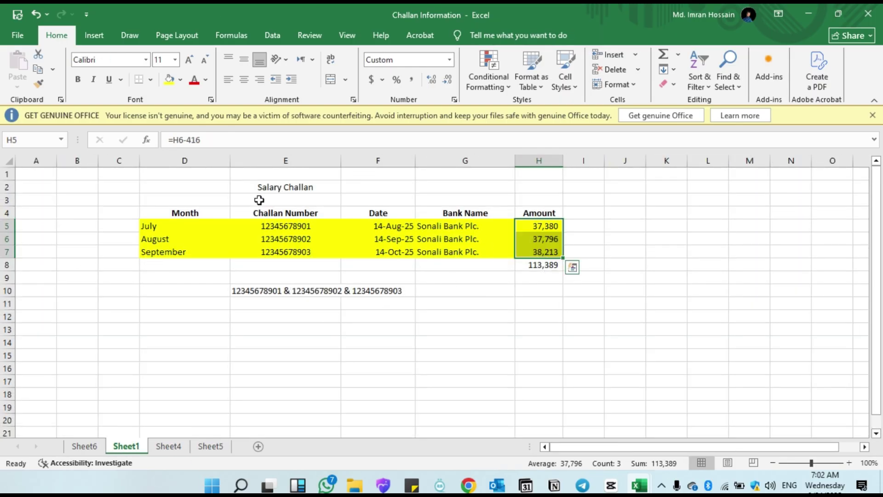
left_click(282, 249)
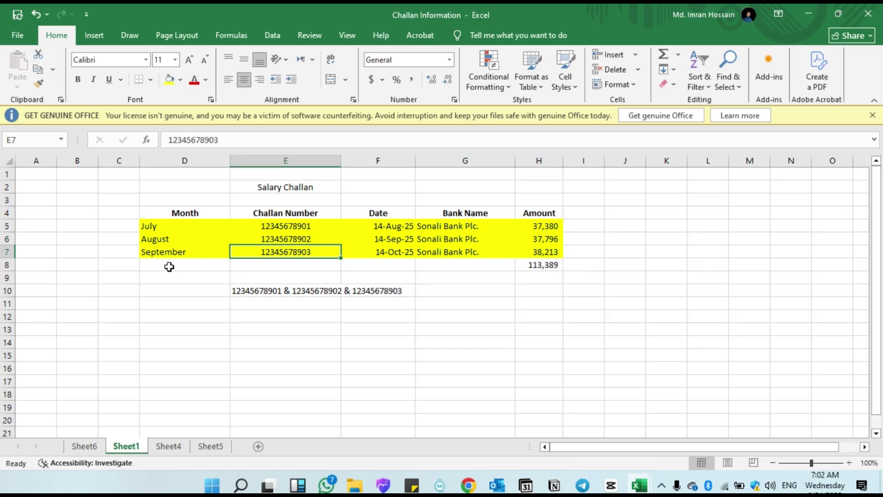
left_click_drag(161, 251, 546, 250)
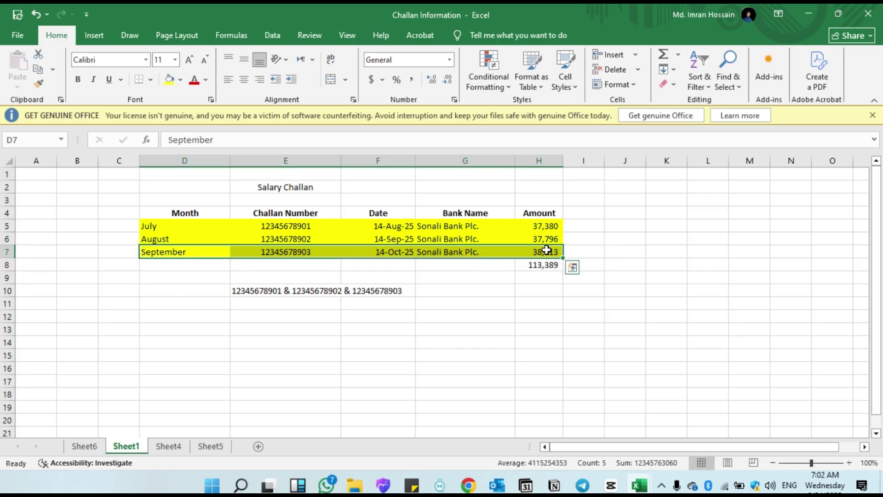
- Compare the first employee's challan number and date in Schedule-C row 7 with the September challan in Sheet1 of Challan Information
key("alt+Tab")
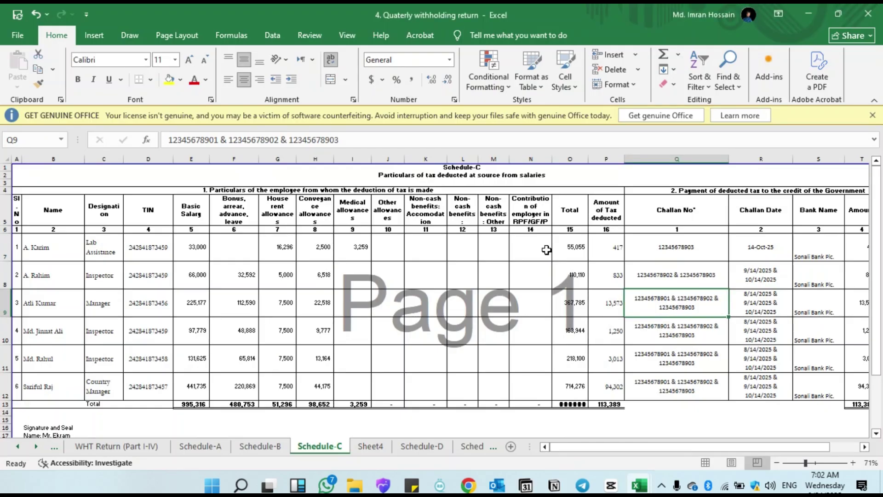
left_click(675, 247)
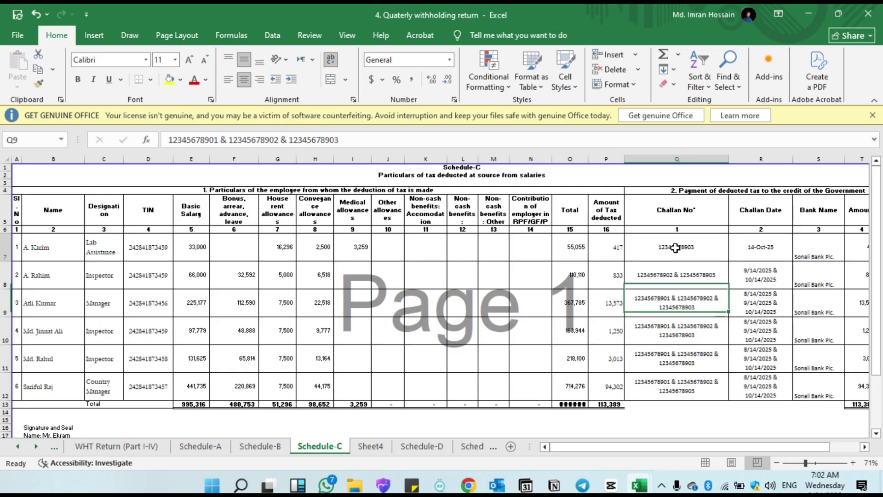
scroll(675, 248, "right", 3)
left_click(653, 247)
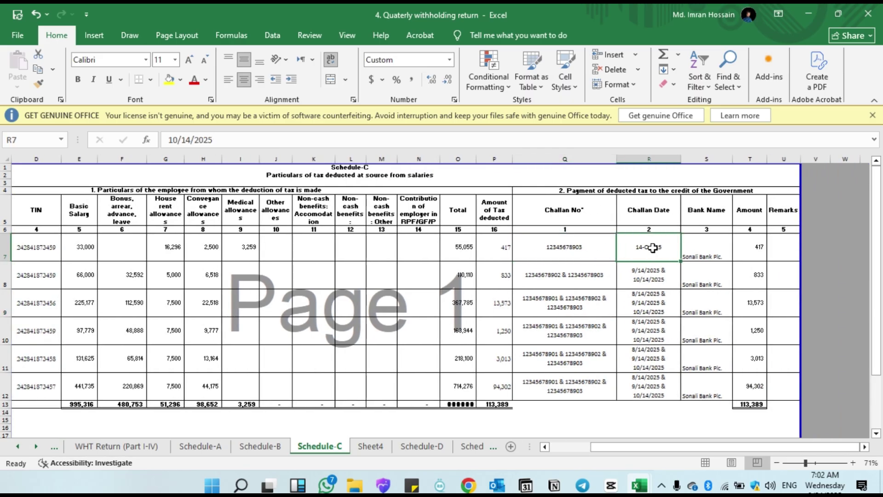
key("alt+Tab")
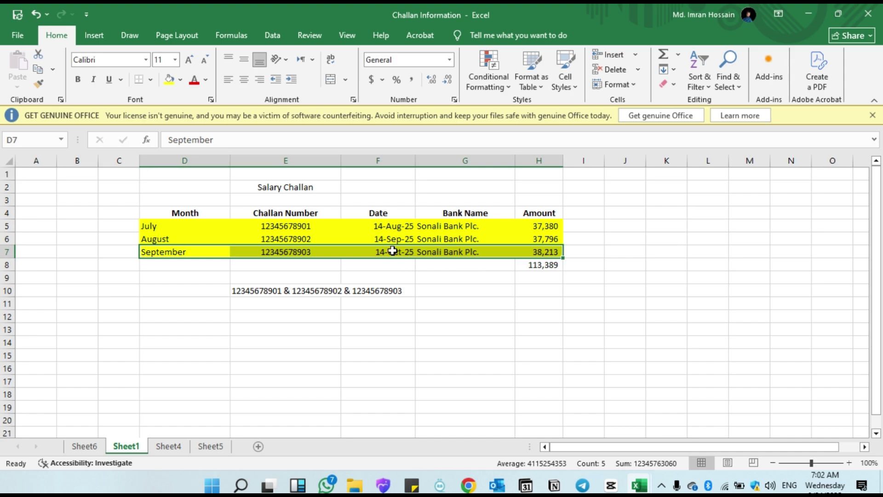
left_click(392, 251)
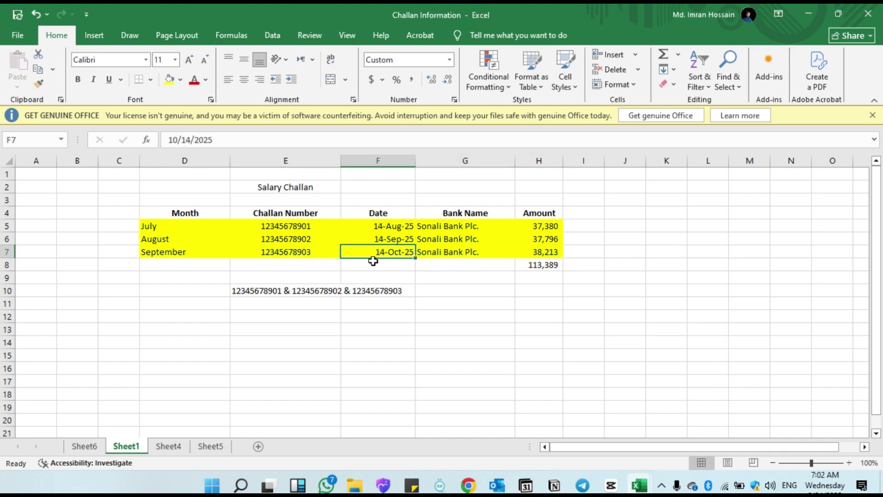
- Switch to the 4. Quaterly withholding return workbook and check the first employee's challan amount in Schedule-C cell T7
key("alt+Tab")
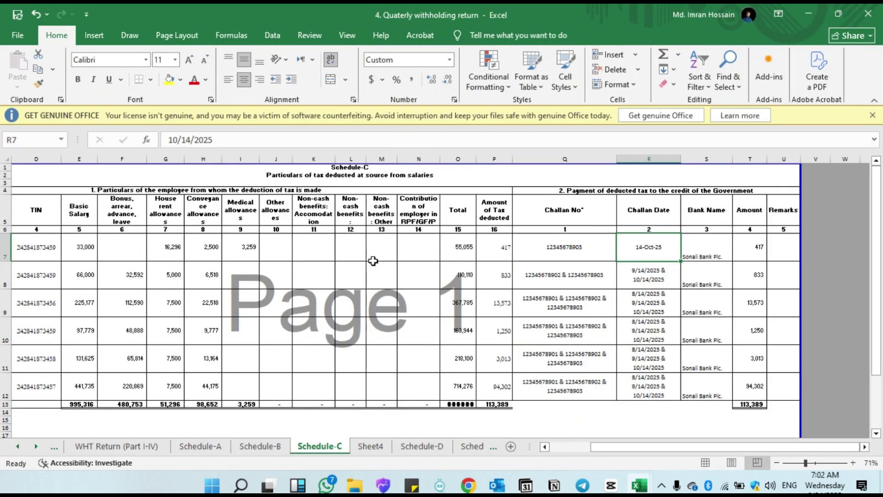
left_click(754, 248)
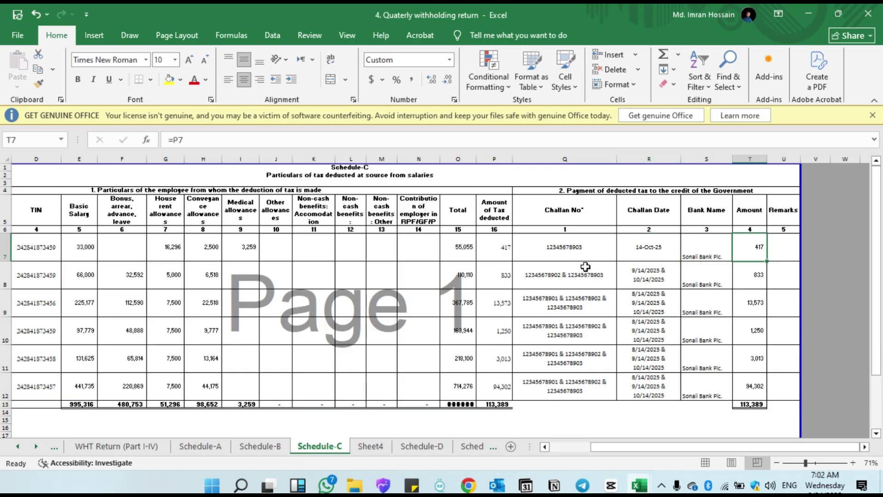
scroll(531, 284, "left", 3)
- Match the second employee in Schedule-C row 8 to the months in the Challan Information PivotTable and the challan numbers in Sheet1 E6:E7
left_click(43, 276)
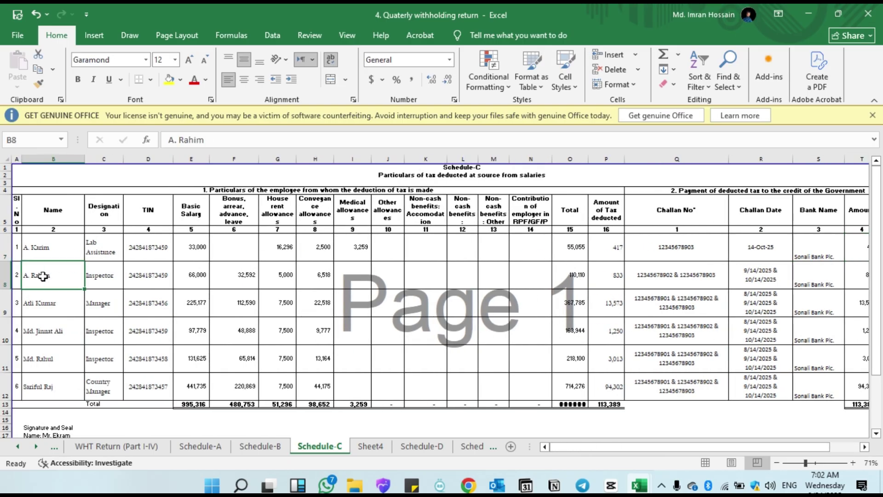
key("alt+Tab")
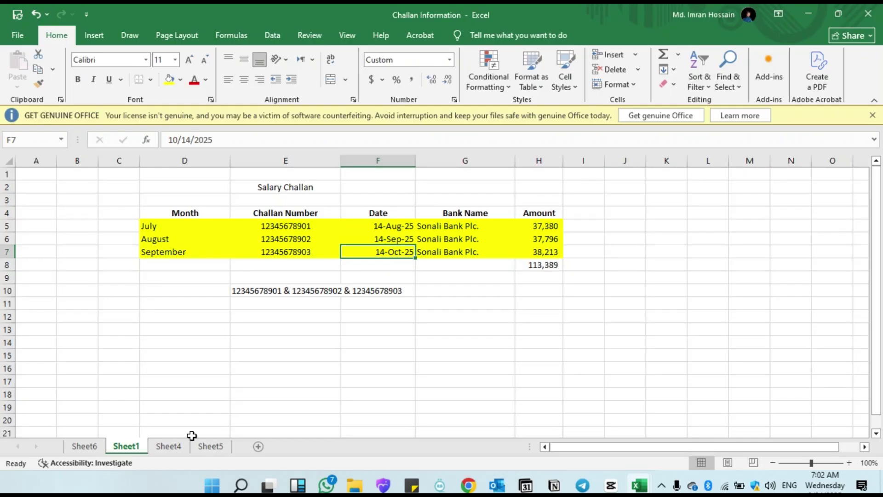
left_click(211, 447)
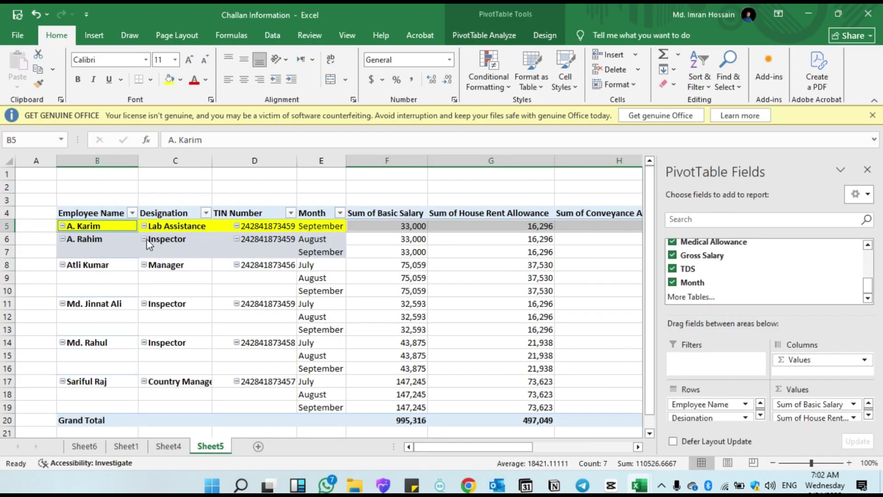
left_click_drag(325, 239, 325, 250)
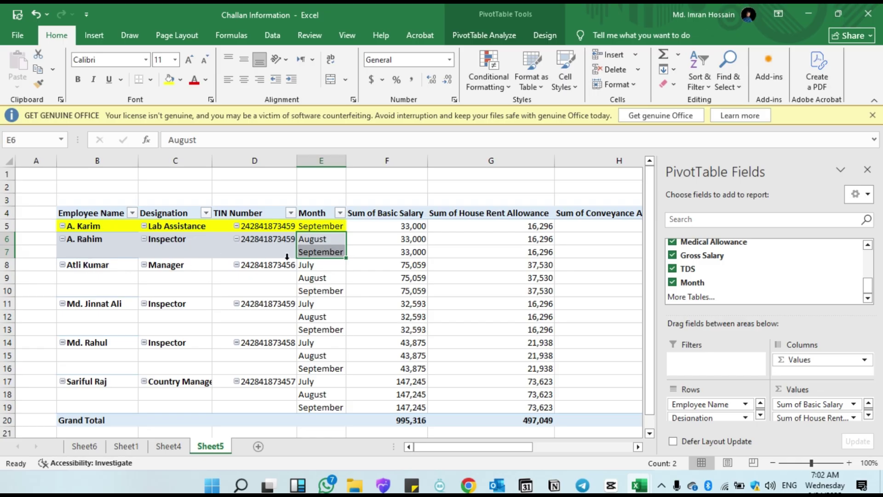
left_click(126, 446)
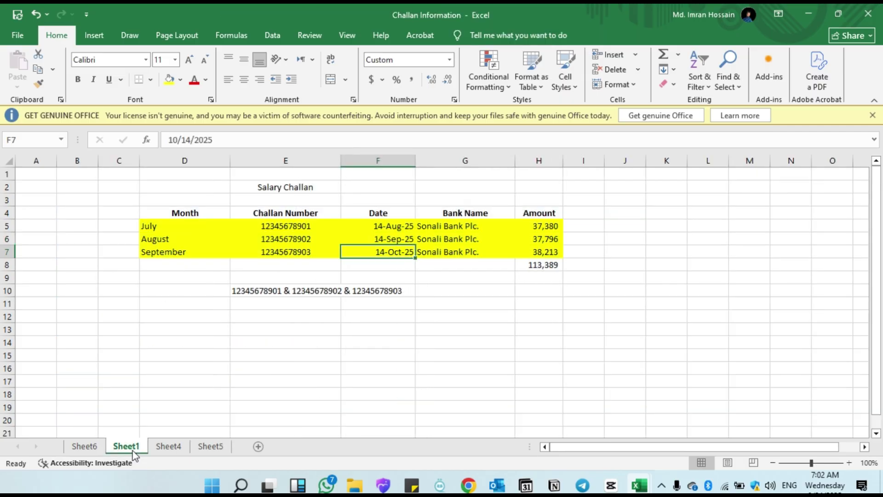
left_click_drag(271, 240, 278, 253)
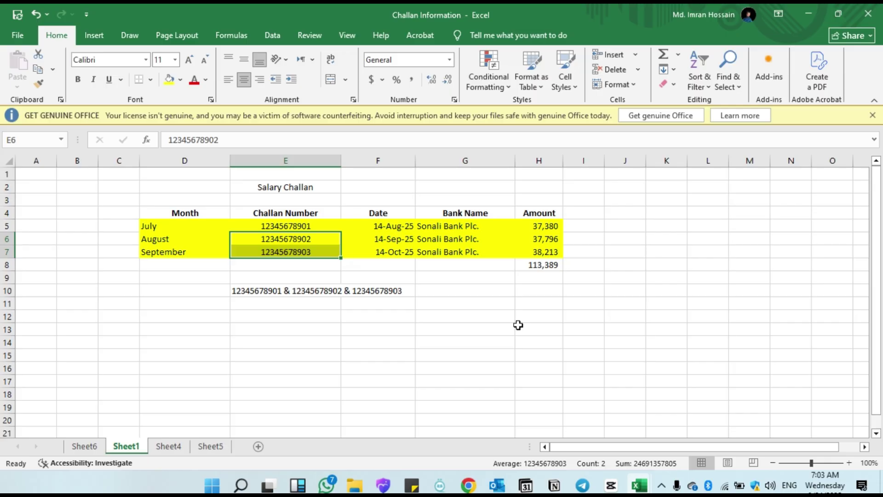
- Check the third employee's combined challan numbers in Schedule-C cell Q9 against the months in PivotTable cells E8:E10 of Challan Information
key("alt+Tab")
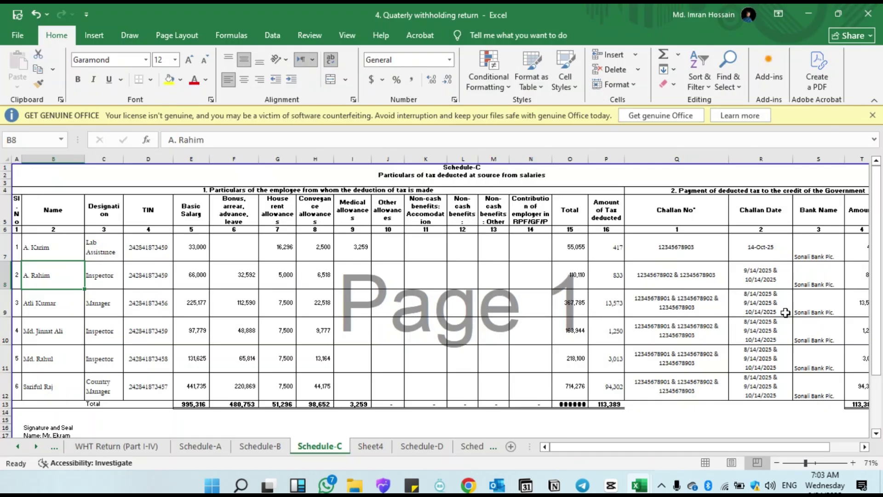
left_click(664, 309)
scroll(663, 313, "down", 2)
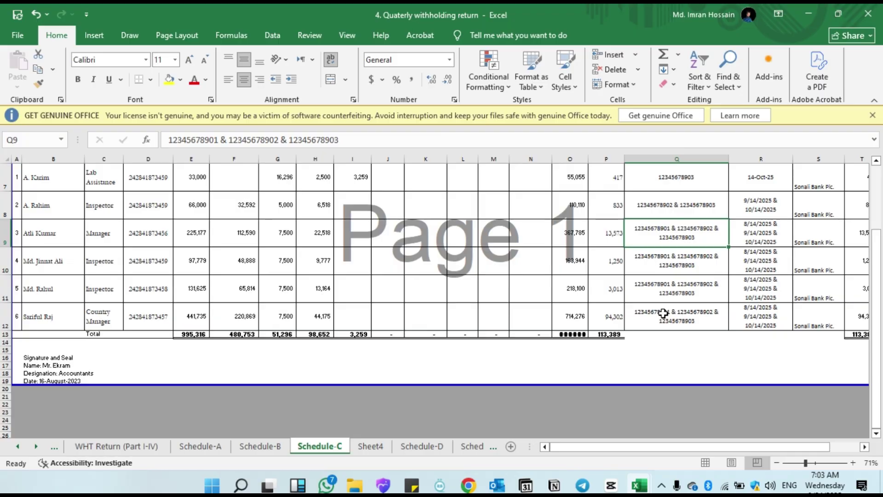
key("alt+Tab")
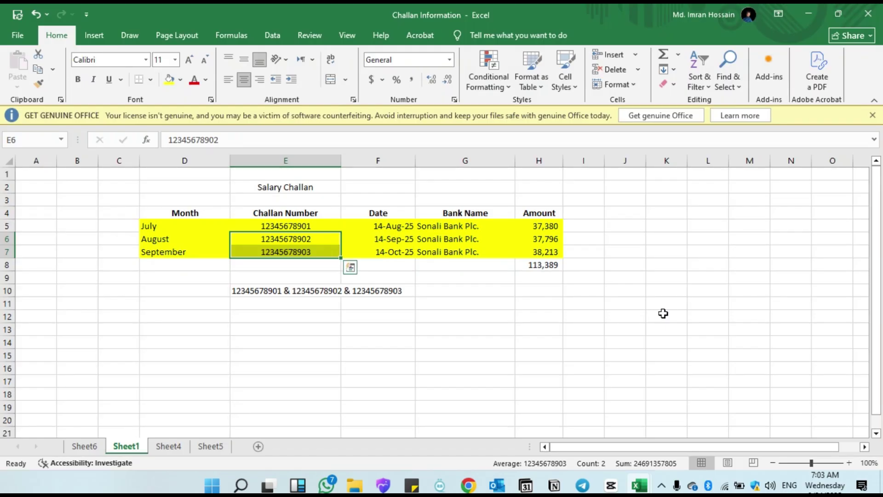
left_click(211, 446)
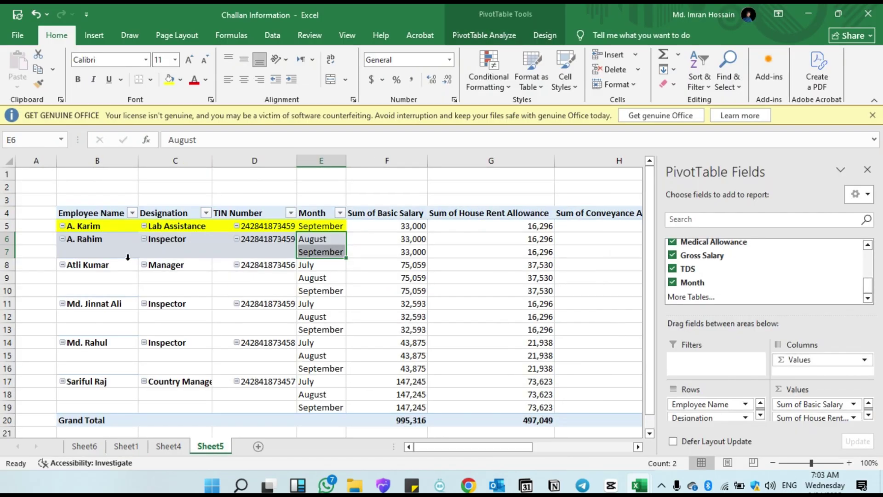
left_click_drag(109, 274, 104, 393)
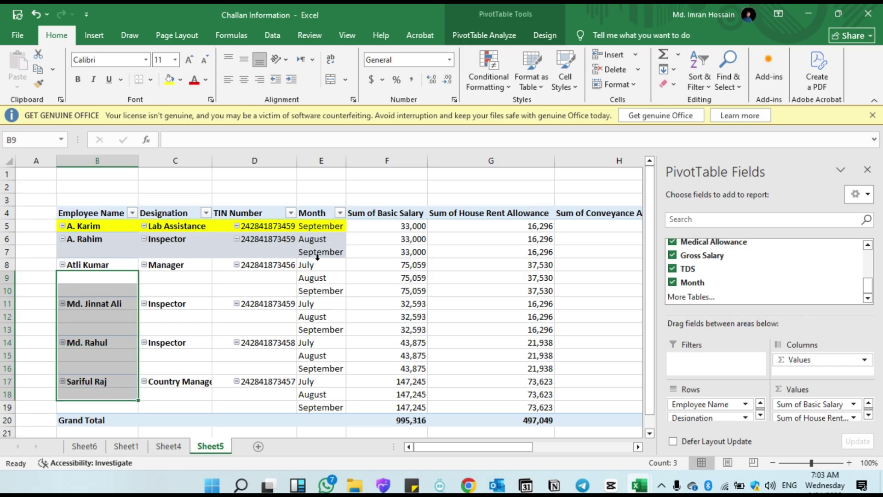
left_click_drag(317, 265, 321, 289)
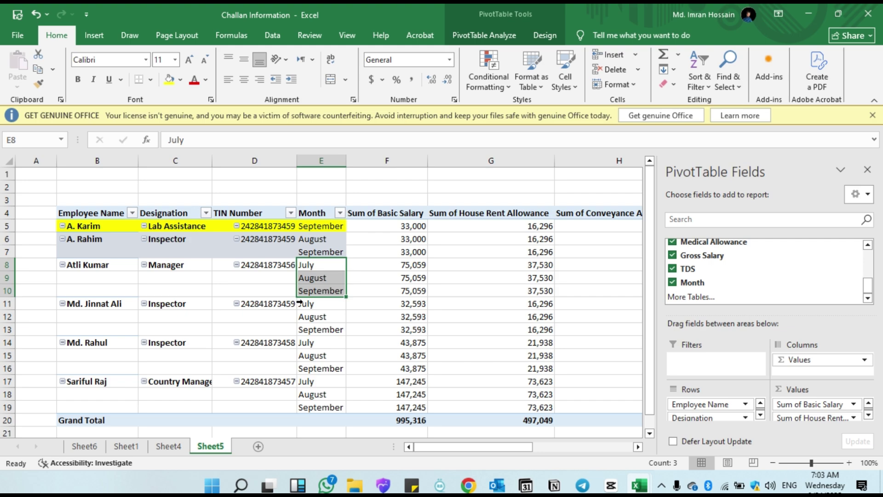
- Return to the 4. Quaterly withholding return workbook and review the employees' salary and challan details across Schedule-C
key("alt+Tab")
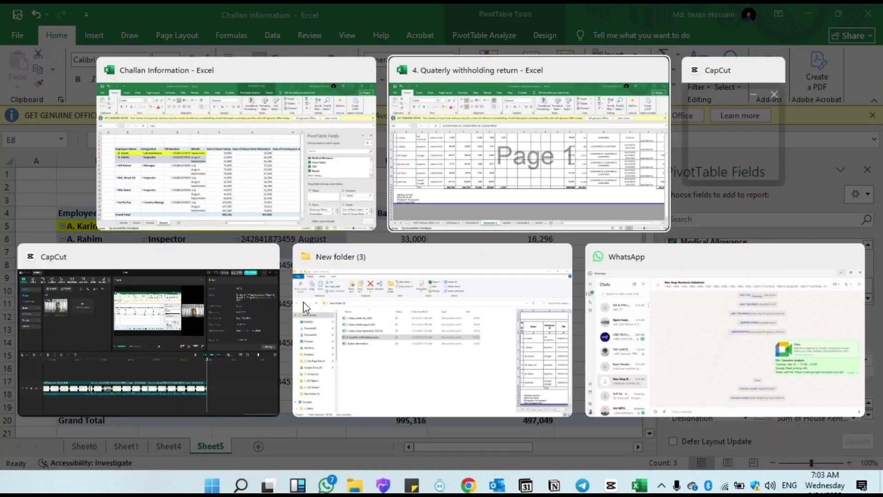
key("alt+Tab")
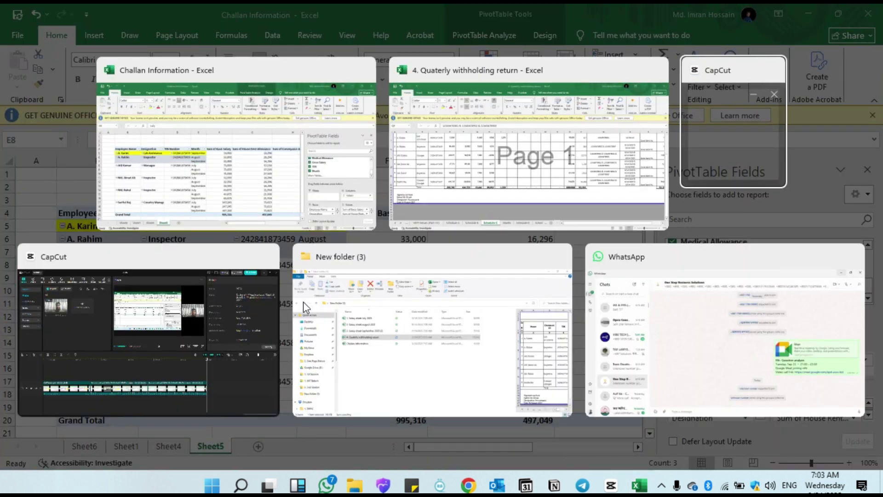
key("alt+shift+Tab")
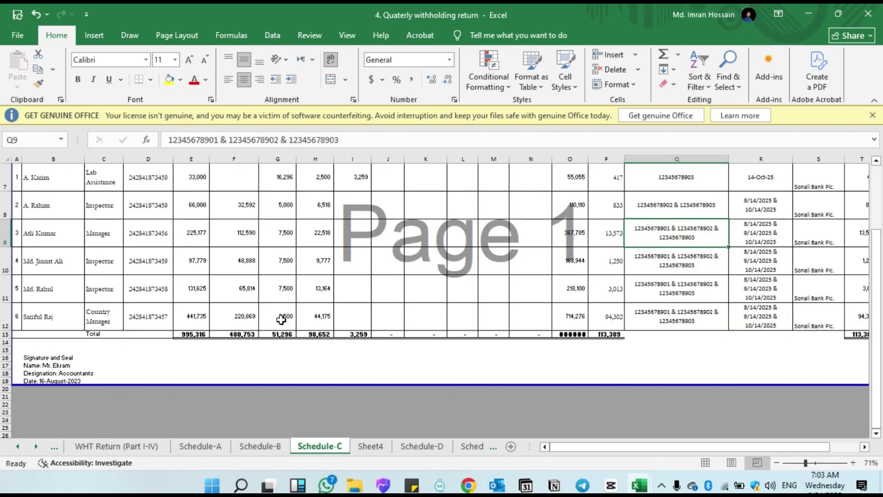
scroll(495, 236, "up", 2)
scroll(494, 237, "right", 3)
scroll(494, 237, "left", 3)
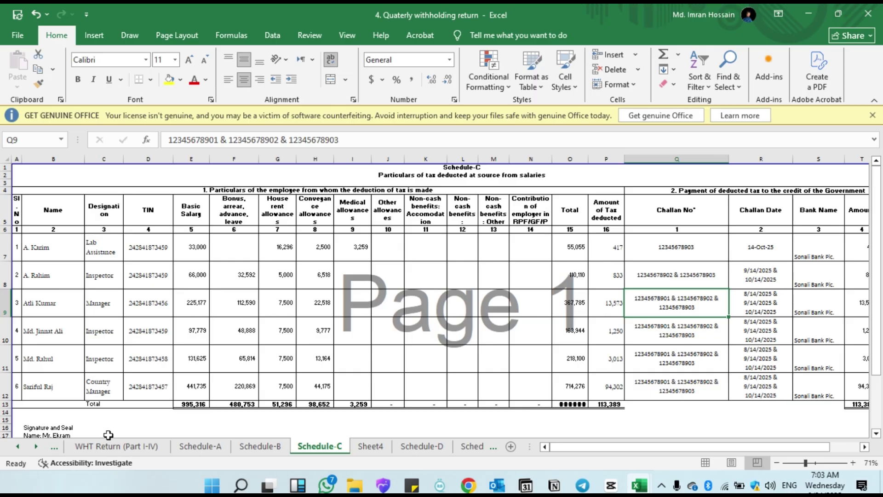
- Trace the Salaries number of persons in cell Q35 of WHT Return (Part I-IV) to the last serial number in Schedule-C cell A12
left_click(112, 449)
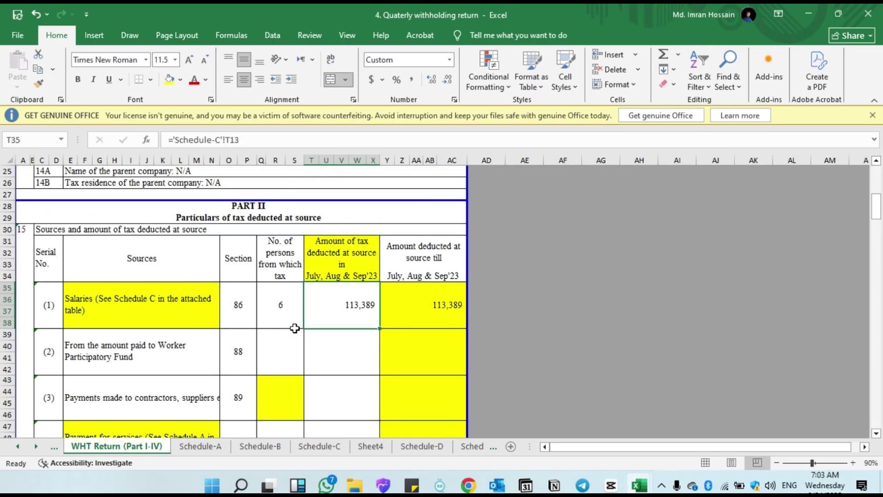
scroll(295, 328, "down", 1)
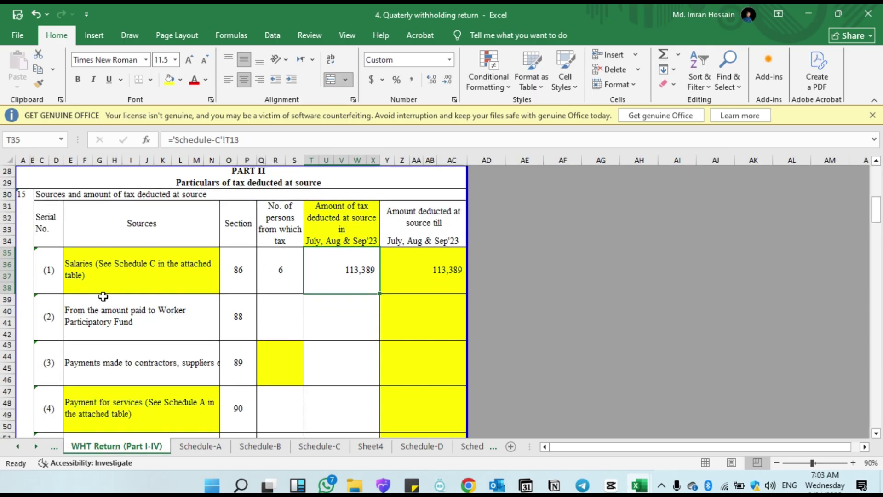
left_click(272, 217)
left_click(288, 290)
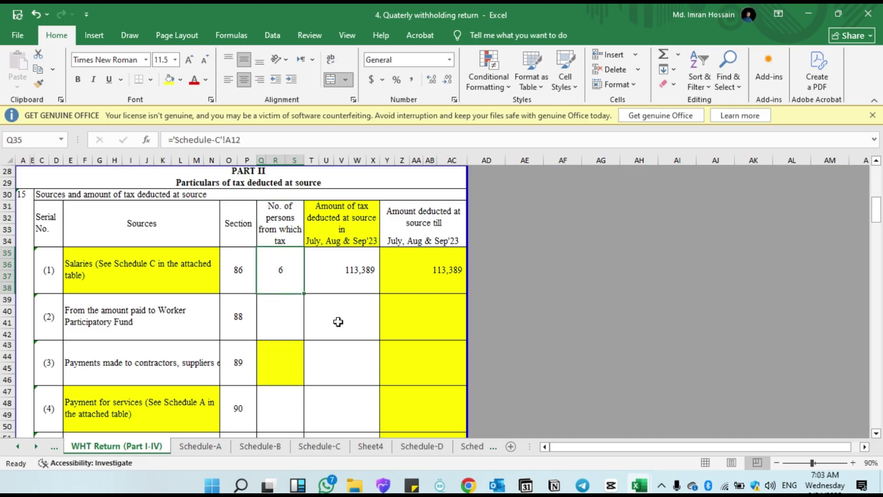
left_click(320, 445)
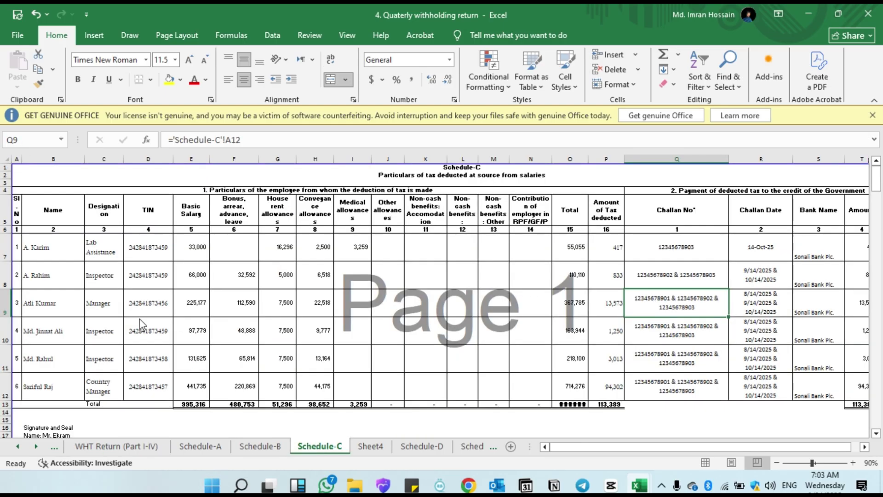
scroll(92, 338, "down", 2)
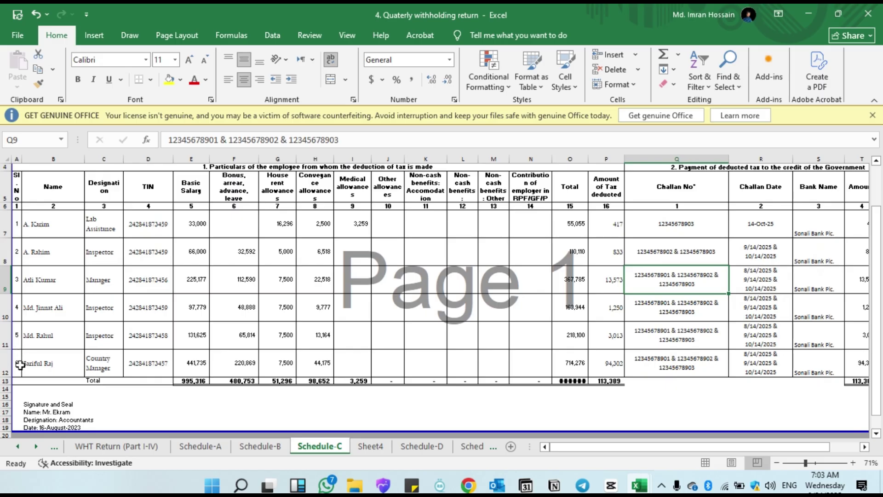
left_click(20, 363)
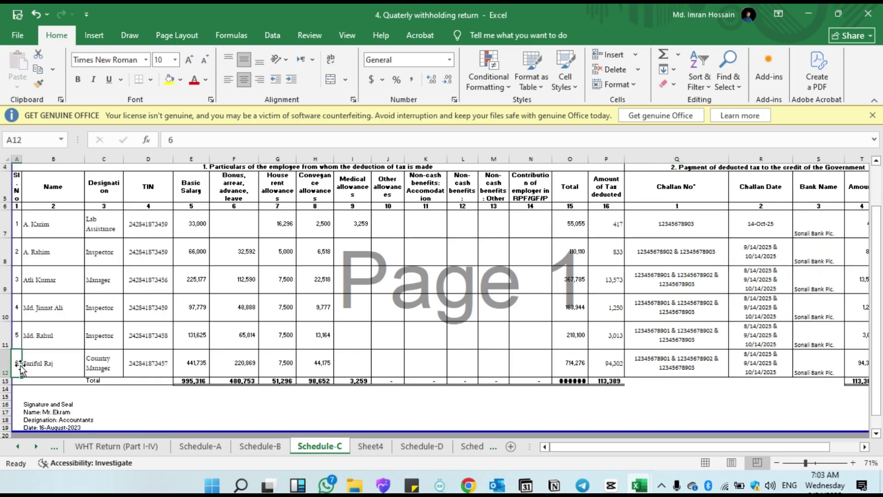
- Trace the Salaries tax deducted amount in cell T35 of WHT Return (Part I-IV) to the challan amount total in Schedule-C
left_click(120, 447)
left_click(348, 269)
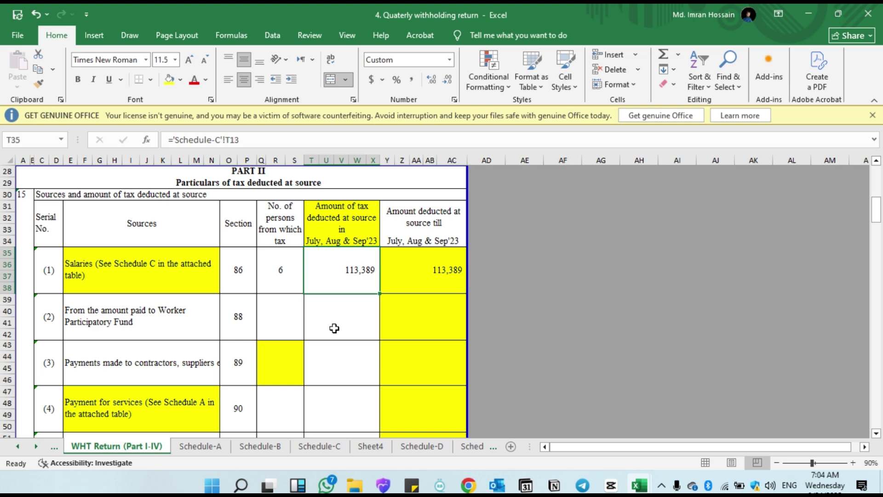
left_click(318, 449)
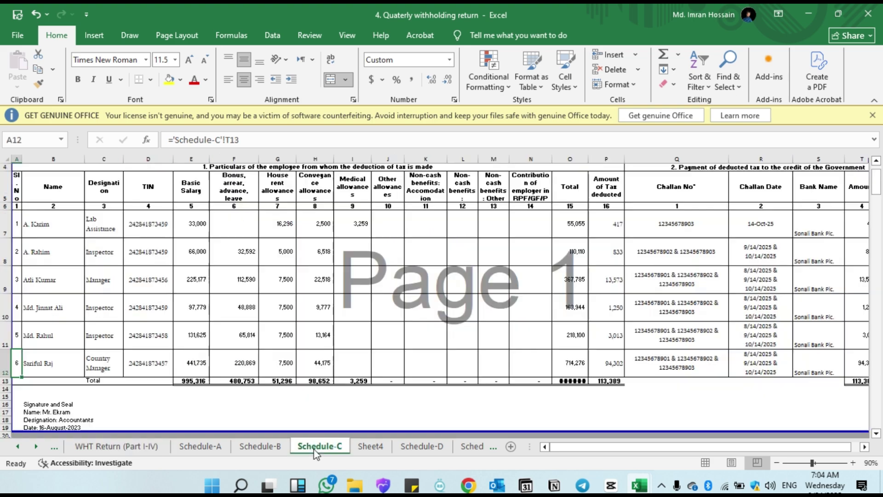
scroll(533, 343, "right", 5)
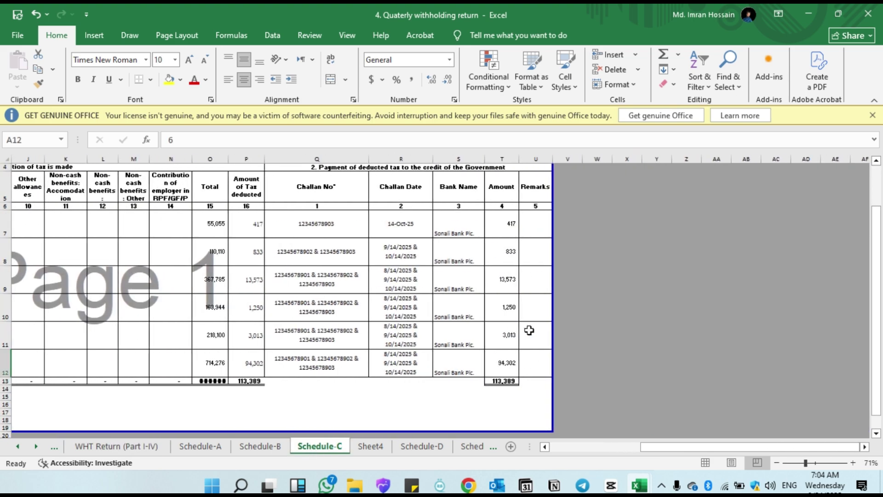
scroll(529, 330, "left", 5)
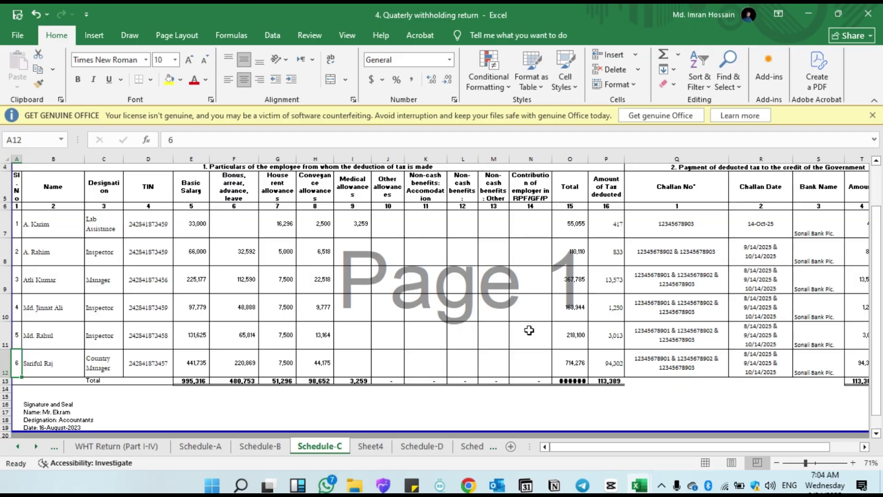